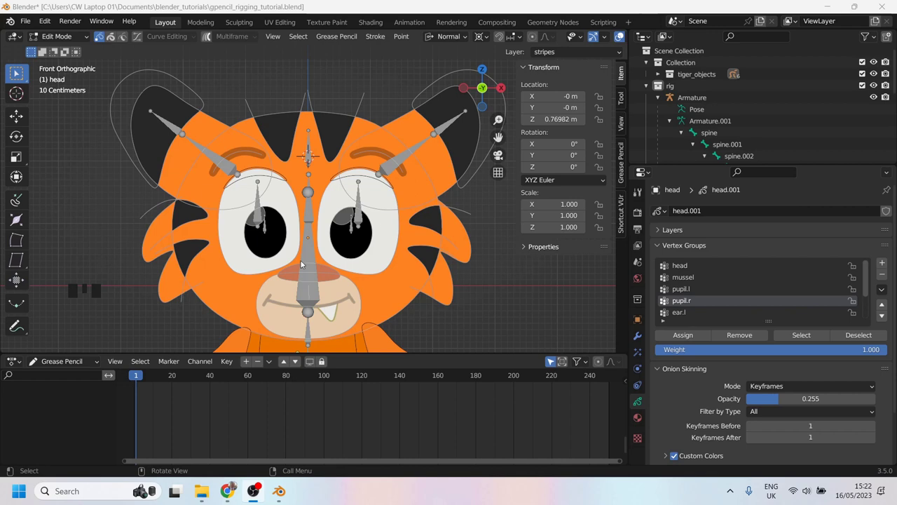
Step: Switch the head to Weight Paint mode and examine the strokes weighted to the mussel and head vertex groups
{"action": "left_click", "coordinate": [55, 39]}
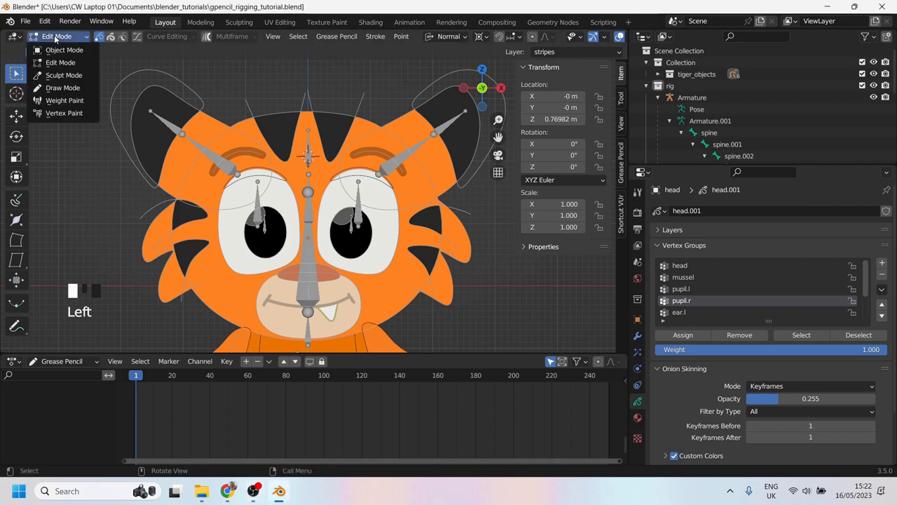
{"action": "left_click", "coordinate": [69, 100]}
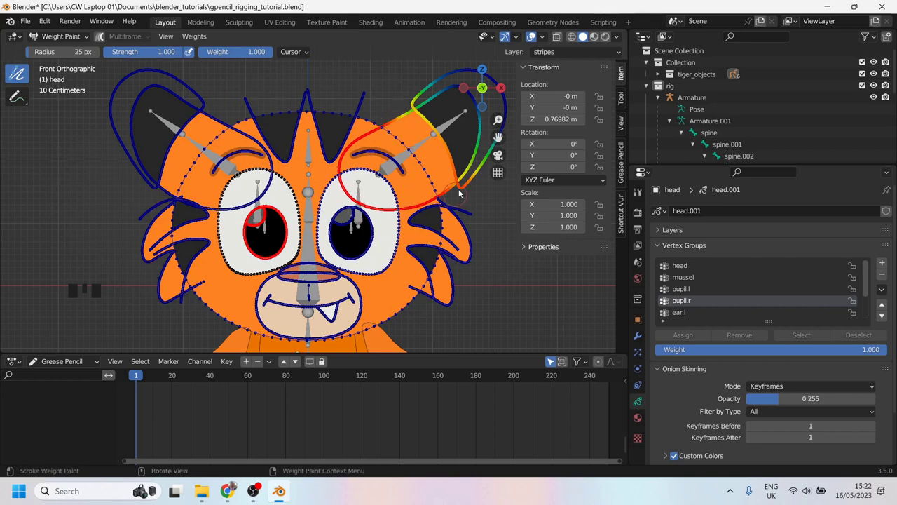
{"action": "left_click", "coordinate": [698, 279]}
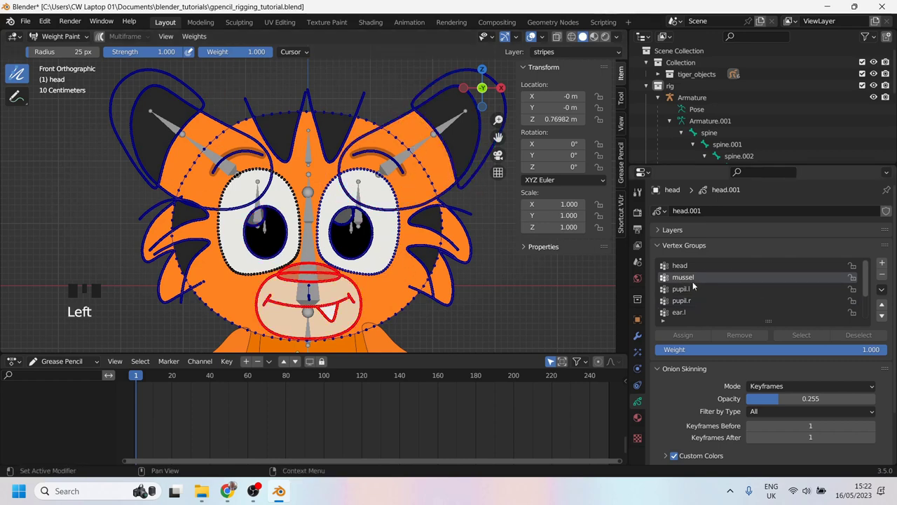
{"action": "left_click", "coordinate": [687, 265]}
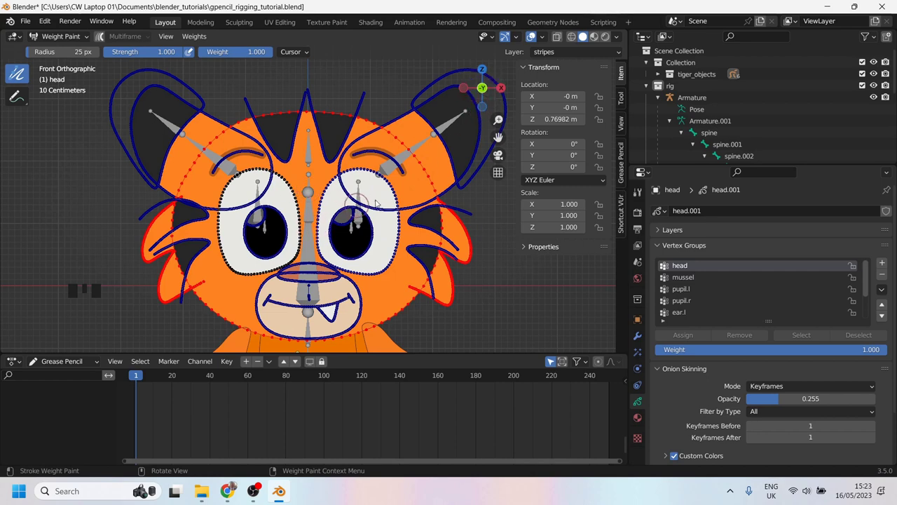
{"action": "left_click", "coordinate": [685, 277]}
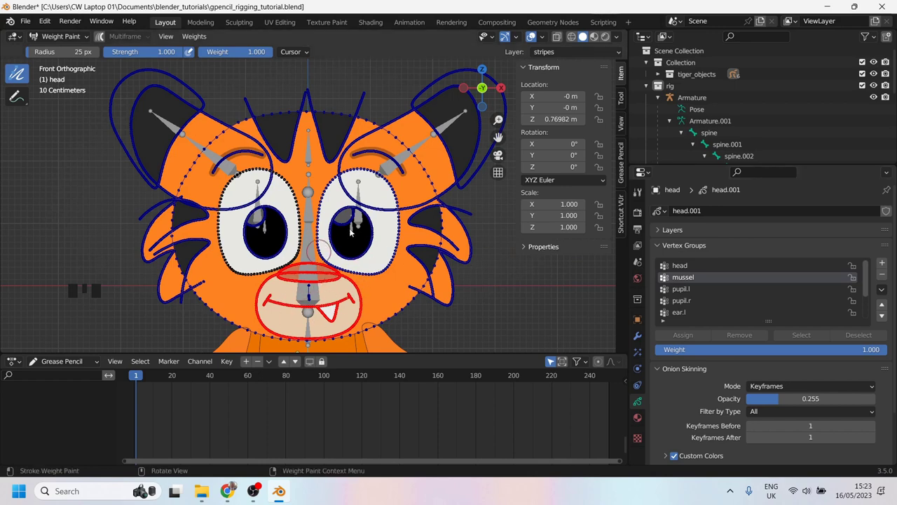
Step: Remove the tiger's right ear strokes from the pupil.l vertex group in Edit Mode and return to weight painting
{"action": "left_click", "coordinate": [687, 289]}
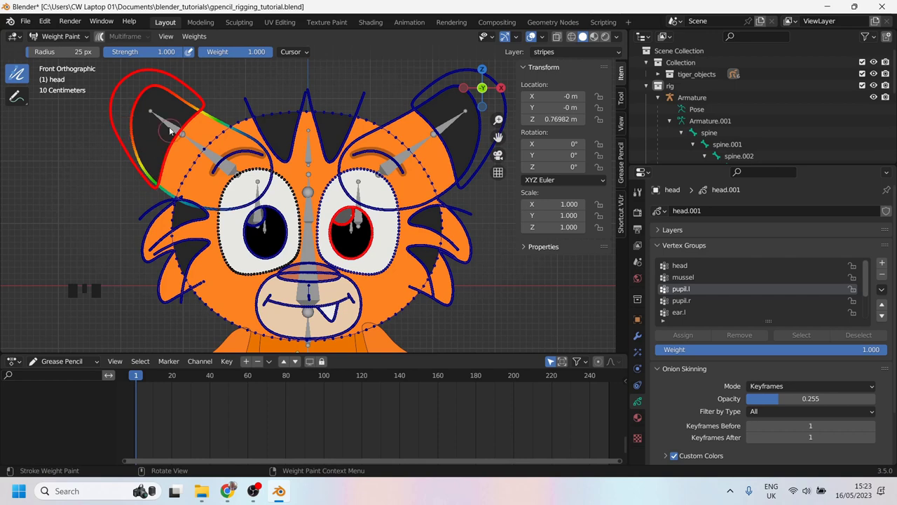
{"action": "middle_click_drag", "start_coordinate": [170, 130], "coordinate": [196, 144], "text": "shift"}
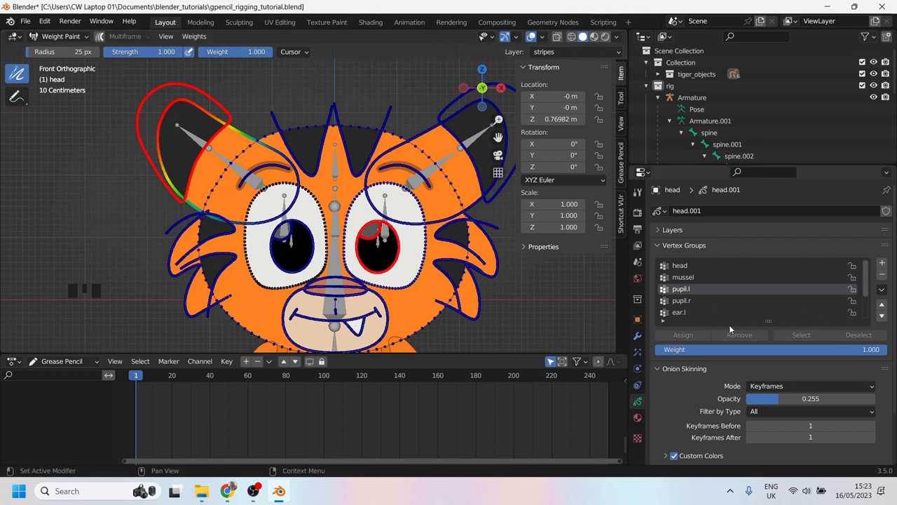
{"action": "left_click", "coordinate": [58, 37]}
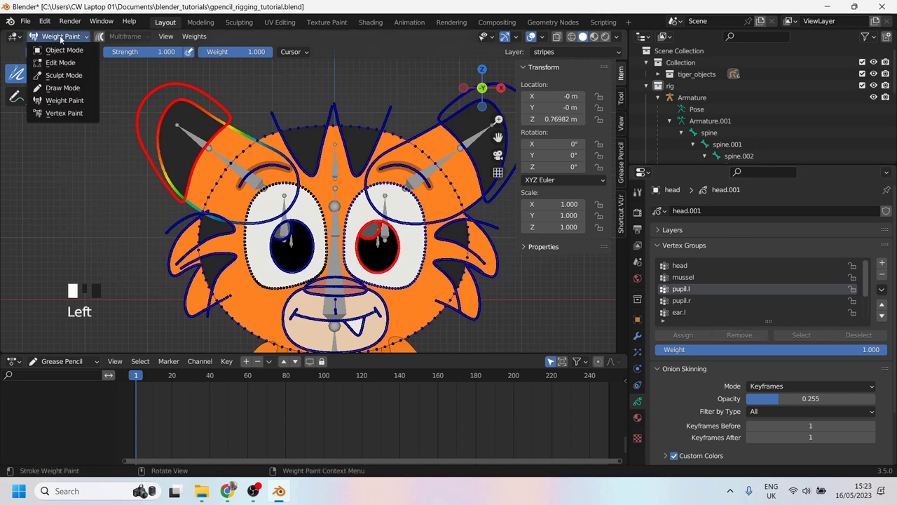
{"action": "left_click", "coordinate": [60, 63]}
{"action": "left_click_drag", "start_coordinate": [139, 80], "coordinate": [207, 110]}
{"action": "key", "text": "l"}
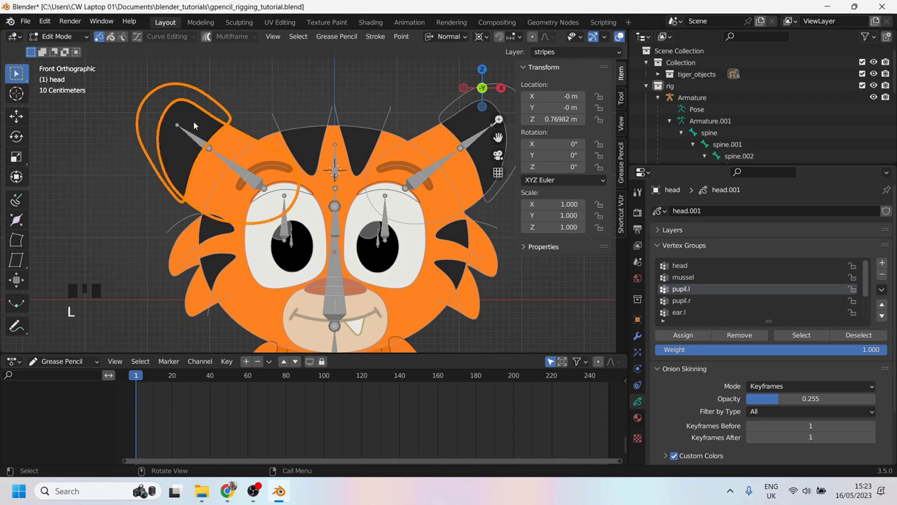
{"action": "left_click", "coordinate": [743, 336]}
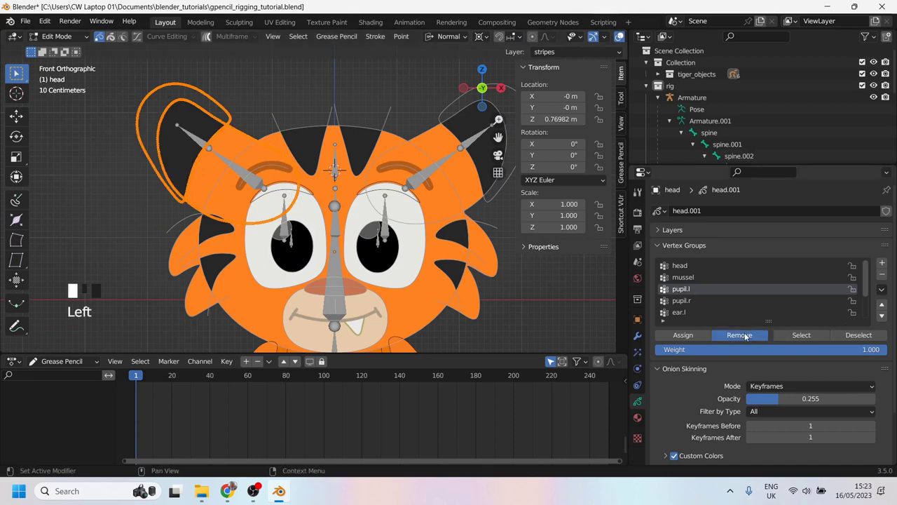
{"action": "left_click", "coordinate": [60, 36]}
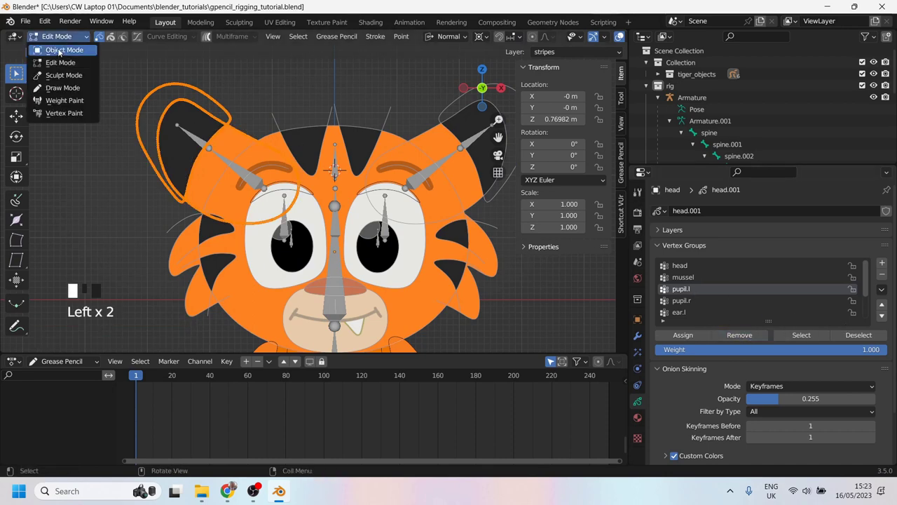
{"action": "left_click", "coordinate": [65, 100]}
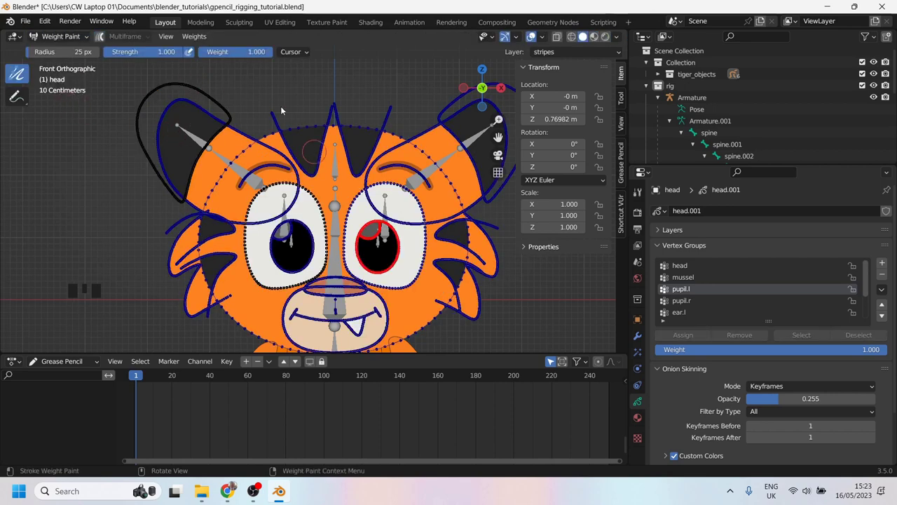
Step: Erase the pupil.r weights from the tiger's left ear using a 146 px brush with weight 0
{"action": "left_click", "coordinate": [682, 300]}
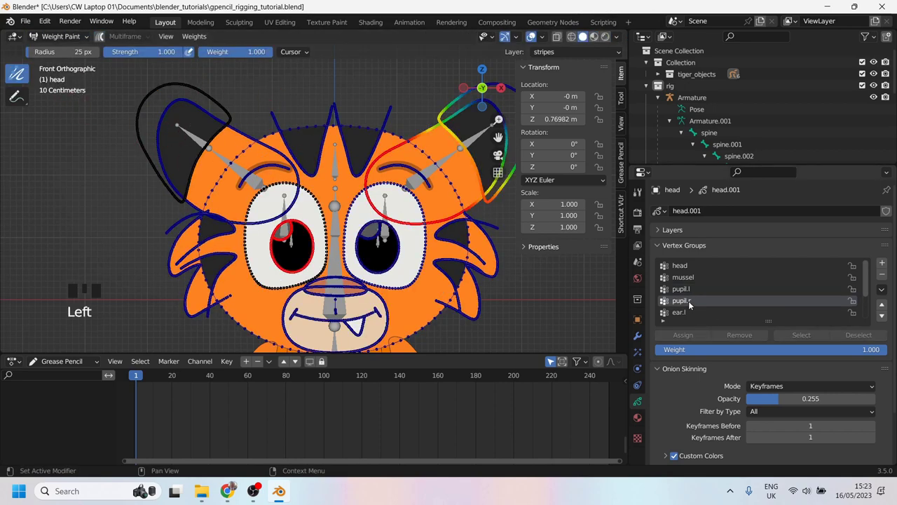
{"action": "middle_click", "coordinate": [513, 246], "text": "shift"}
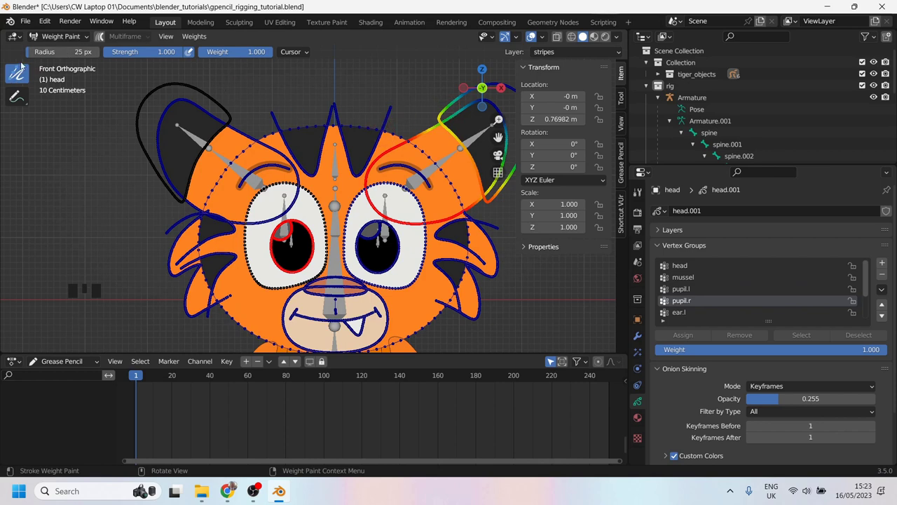
{"action": "mouse_move", "coordinate": [420, 113]}
{"action": "left_mouse_down"}
{"action": "mouse_move", "coordinate": [439, 124]}
{"action": "mouse_move", "coordinate": [448, 106]}
{"action": "left_mouse_up"}
{"action": "left_click_drag", "start_coordinate": [265, 58], "coordinate": [199, 58]}
{"action": "key", "text": "f"}
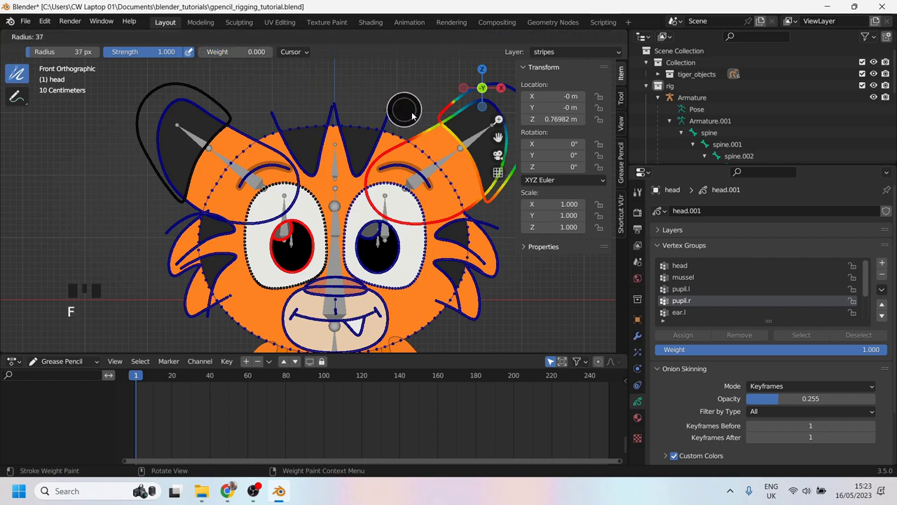
{"action": "left_click", "coordinate": [424, 139]}
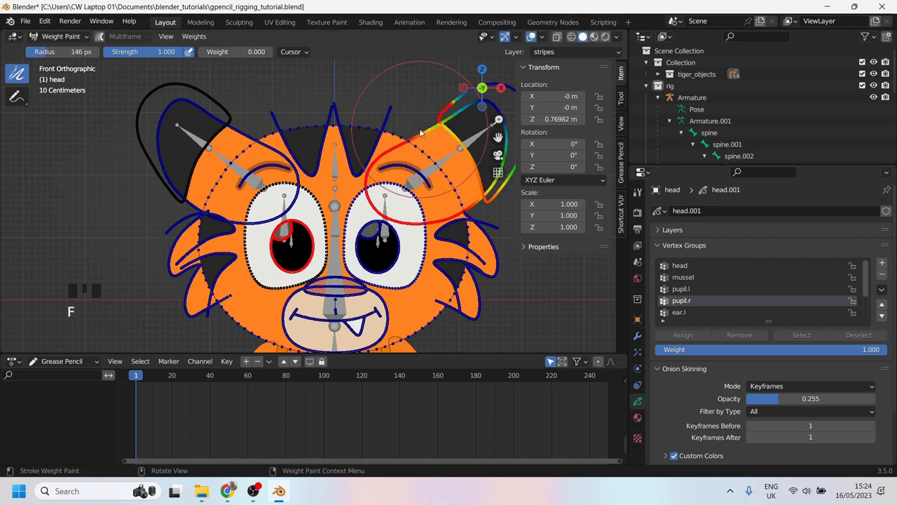
{"action": "key", "text": "shift+f"}
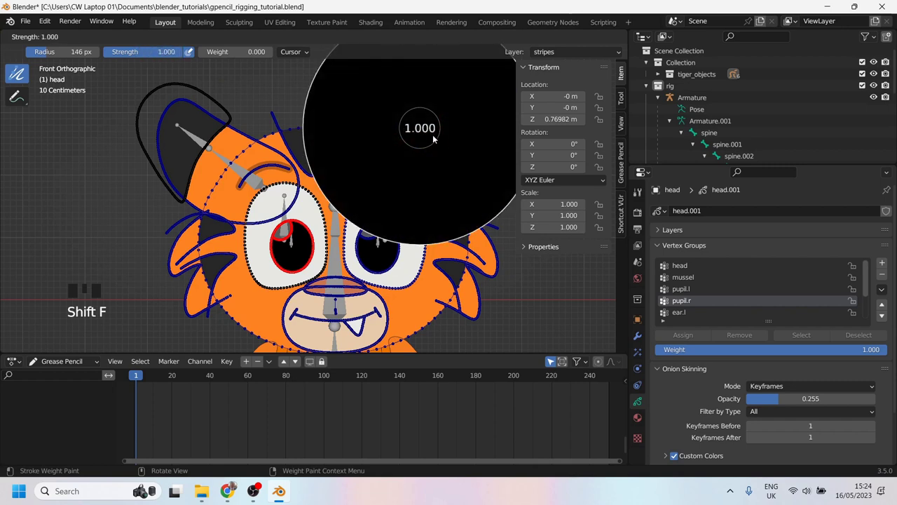
{"action": "left_click", "coordinate": [470, 156]}
{"action": "mouse_move", "coordinate": [430, 159]}
{"action": "left_mouse_down"}
{"action": "mouse_move", "coordinate": [456, 126]}
{"action": "mouse_move", "coordinate": [477, 168]}
{"action": "mouse_move", "coordinate": [428, 200]}
{"action": "mouse_move", "coordinate": [416, 166]}
{"action": "mouse_move", "coordinate": [399, 196]}
{"action": "mouse_move", "coordinate": [455, 175]}
{"action": "left_mouse_up"}
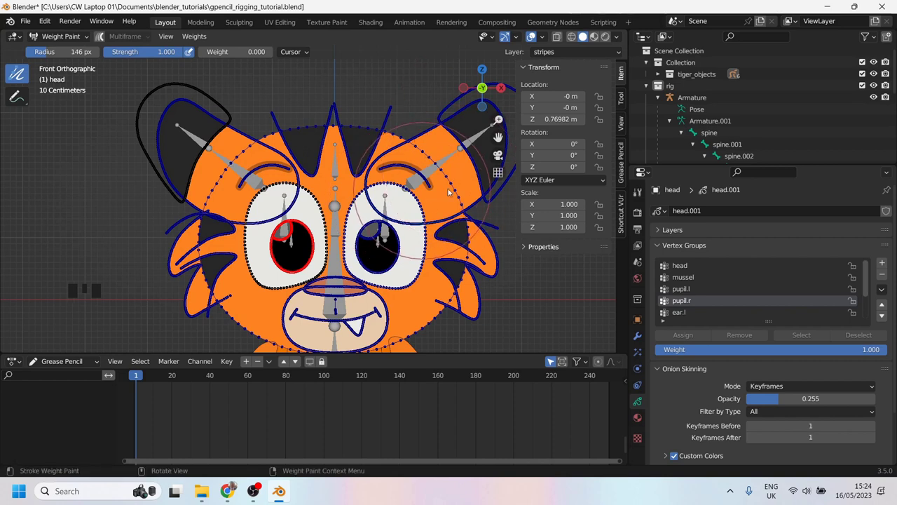
{"action": "left_click", "coordinate": [419, 185], "text": "ctrl"}
Step: Erase the ear.l.001 weights from the tiger's right pupil with the zero-weight brush
{"action": "middle_click_drag", "start_coordinate": [464, 214], "coordinate": [412, 180], "text": "shift"}
{"action": "scroll", "coordinate": [701, 295], "scroll_direction": "down", "scroll_amount": 2}
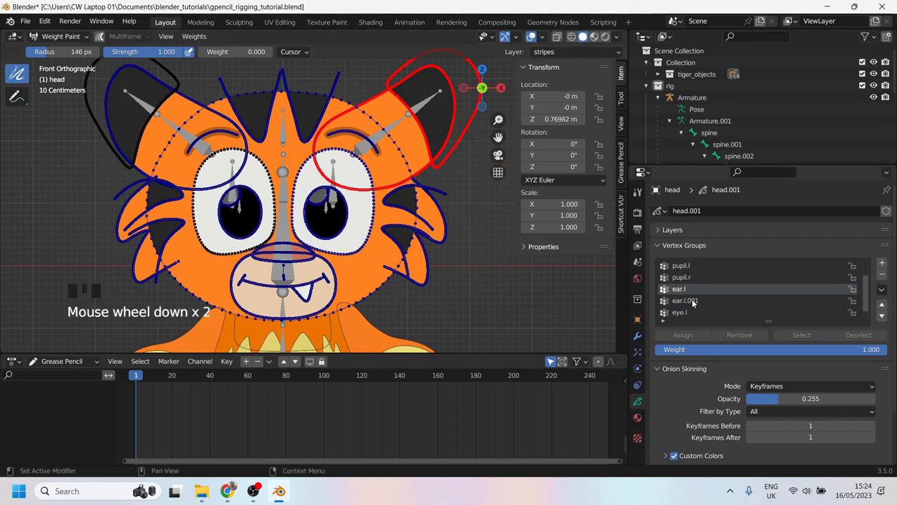
{"action": "left_click", "coordinate": [693, 301]}
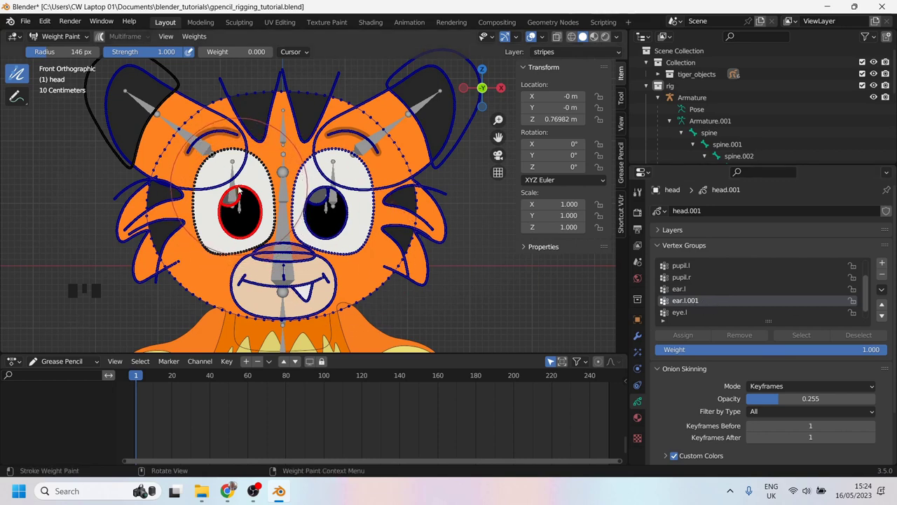
{"action": "mouse_move", "coordinate": [240, 191]}
{"action": "left_mouse_down"}
{"action": "mouse_move", "coordinate": [231, 197]}
{"action": "mouse_move", "coordinate": [242, 200]}
{"action": "left_mouse_up"}
Step: Erase the eye.l weights from the tiger's left pupil, reducing the brush radius to 48 px
{"action": "left_click", "coordinate": [680, 313]}
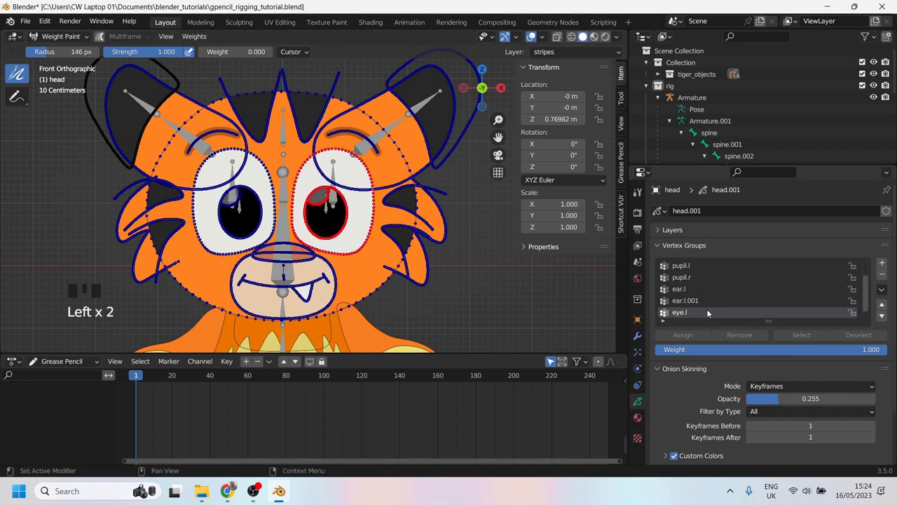
{"action": "scroll", "coordinate": [707, 309], "scroll_direction": "down", "scroll_amount": 1}
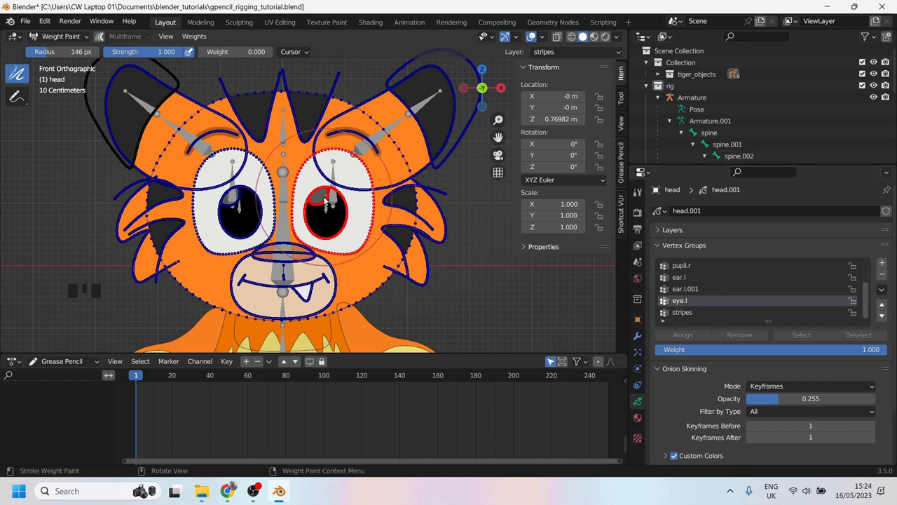
{"action": "key", "text": "f"}
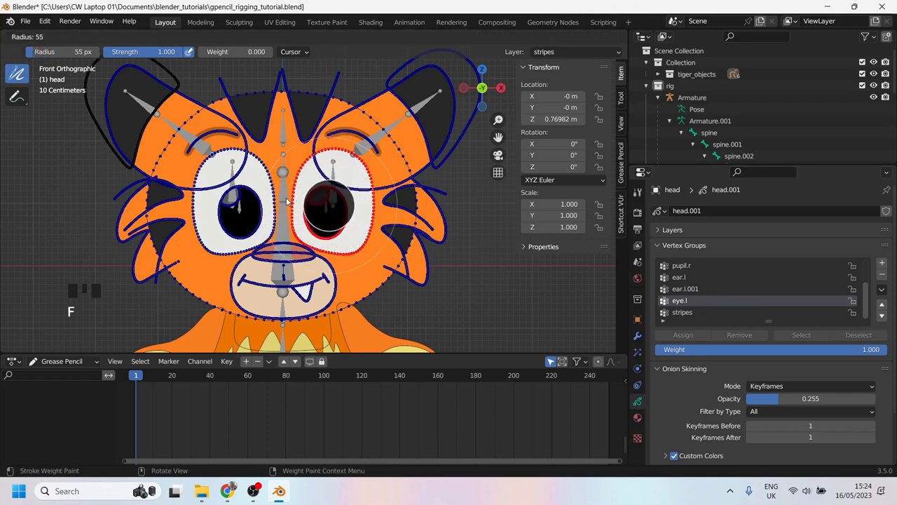
{"action": "left_click", "coordinate": [289, 203]}
{"action": "mouse_move", "coordinate": [324, 202]}
{"action": "left_mouse_down"}
{"action": "mouse_move", "coordinate": [327, 225]}
{"action": "mouse_move", "coordinate": [340, 208]}
{"action": "mouse_move", "coordinate": [340, 217]}
{"action": "mouse_move", "coordinate": [319, 194]}
{"action": "mouse_move", "coordinate": [326, 228]}
{"action": "mouse_move", "coordinate": [322, 206]}
{"action": "left_mouse_up"}
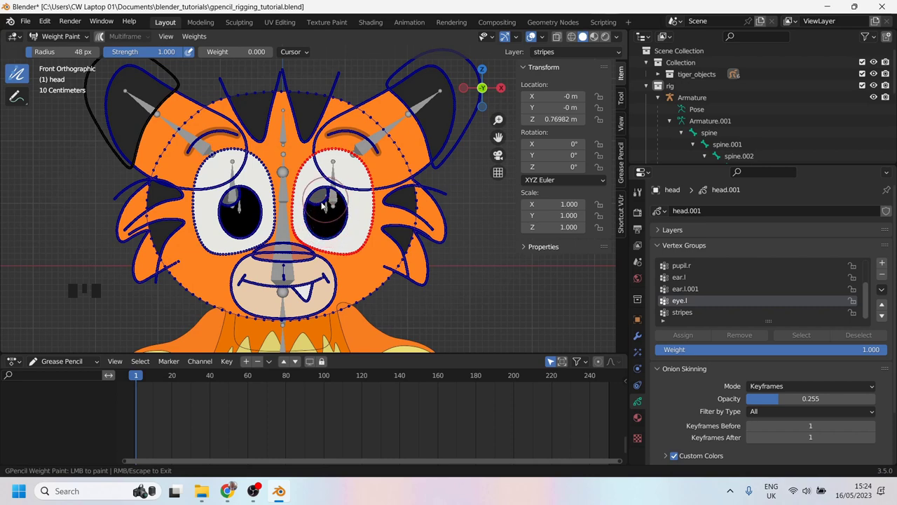
Step: Erase the stripes weights from the nose, mouth and muzzle strokes, enlarging the brush radius to 128 px
{"action": "left_click", "coordinate": [684, 312]}
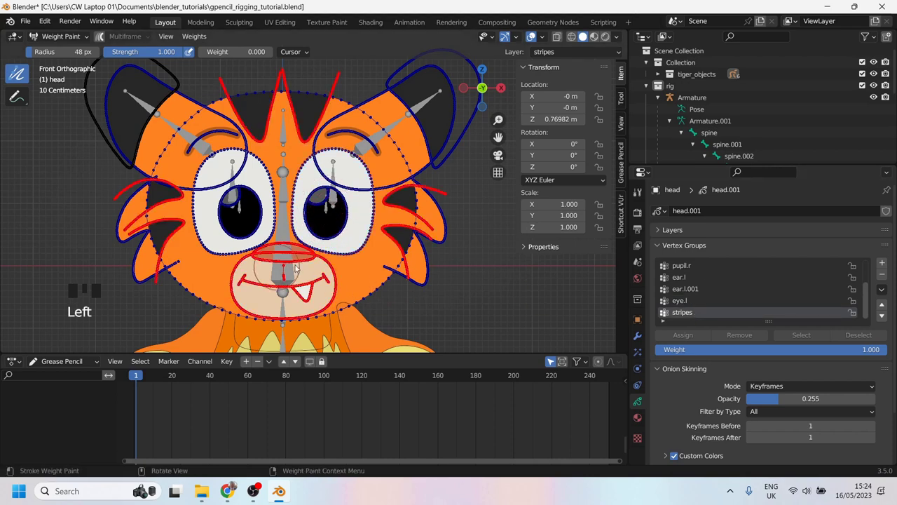
{"action": "left_click_drag", "start_coordinate": [303, 245], "coordinate": [268, 270]}
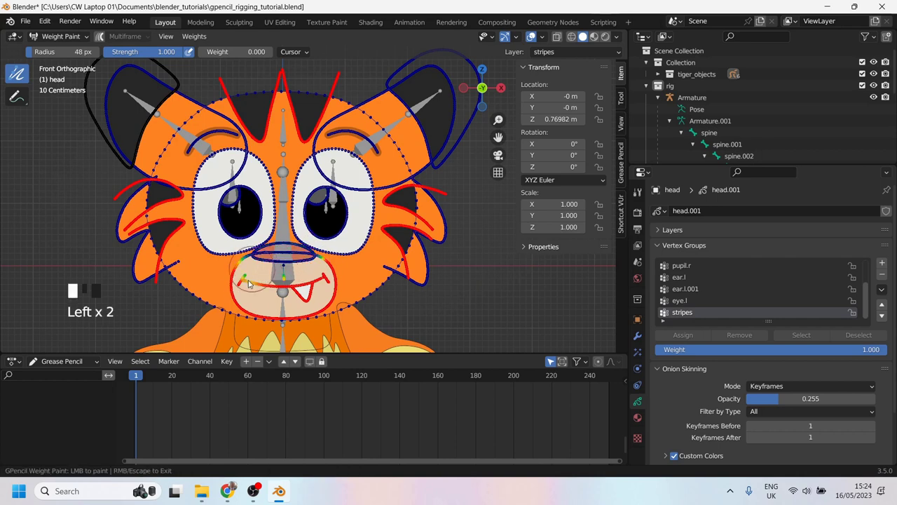
{"action": "key", "text": "f"}
{"action": "left_click", "coordinate": [306, 286]}
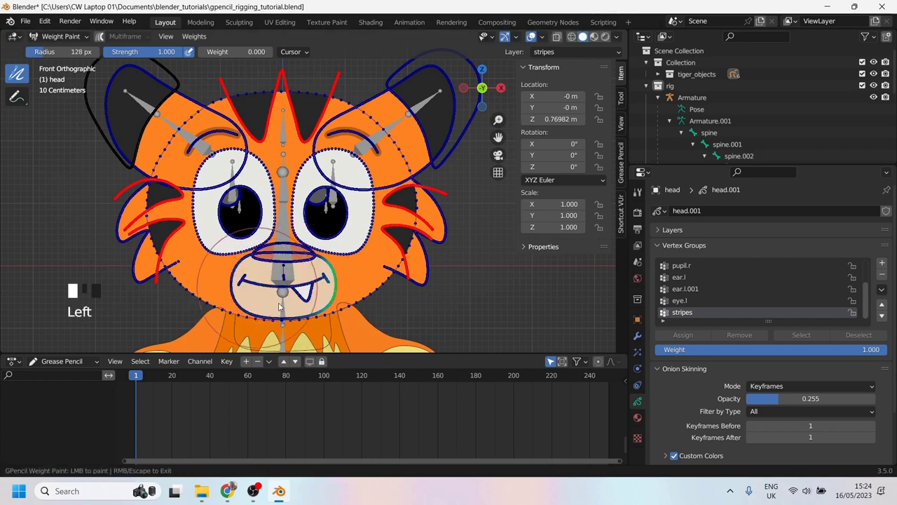
Step: Examine the painted weights of the head, mussel, pupil and ear vertex groups one by one
{"action": "scroll", "coordinate": [723, 294], "scroll_direction": "down", "scroll_amount": 3}
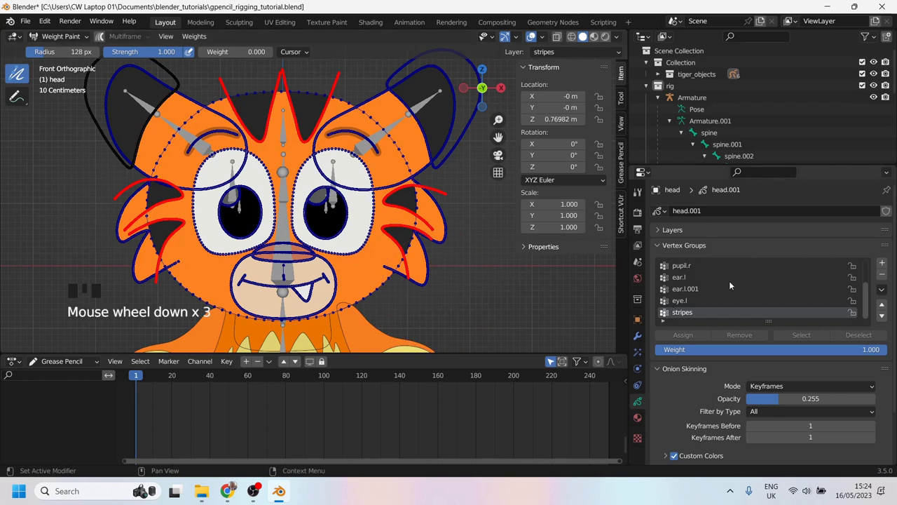
{"action": "scroll", "coordinate": [722, 294], "scroll_direction": "up", "scroll_amount": 5}
{"action": "left_click", "coordinate": [680, 265]}
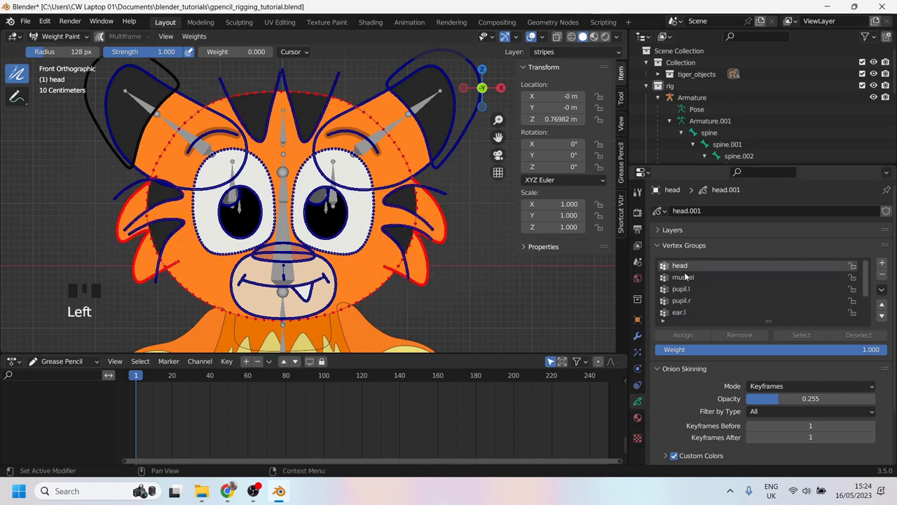
{"action": "left_click", "coordinate": [684, 278]}
{"action": "left_click", "coordinate": [684, 289]}
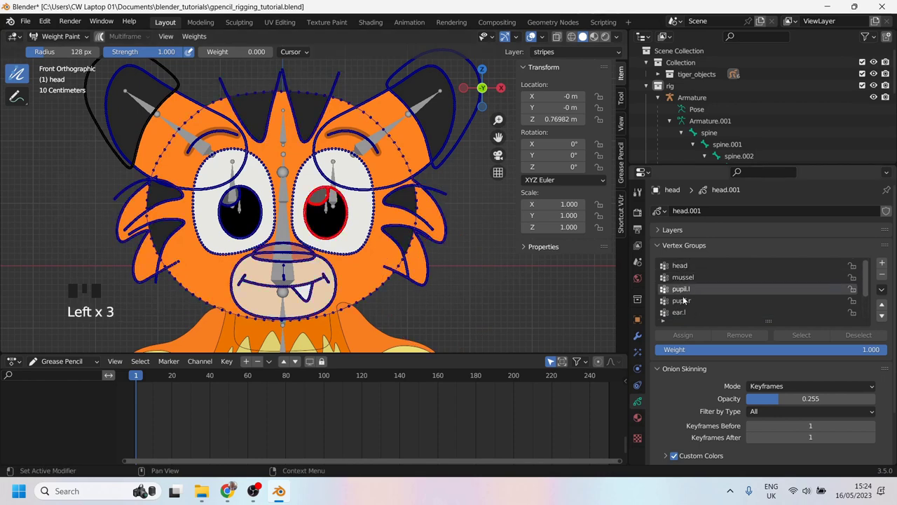
{"action": "left_click", "coordinate": [684, 300]}
{"action": "left_click", "coordinate": [680, 312]}
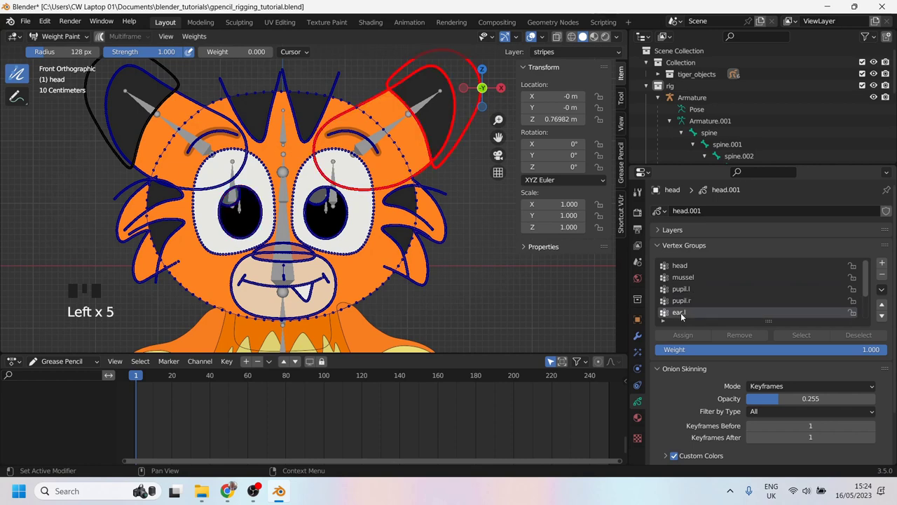
{"action": "scroll", "coordinate": [701, 308], "scroll_direction": "down", "scroll_amount": 2}
{"action": "left_click", "coordinate": [696, 300]}
{"action": "scroll", "coordinate": [691, 307], "scroll_direction": "down", "scroll_amount": 1}
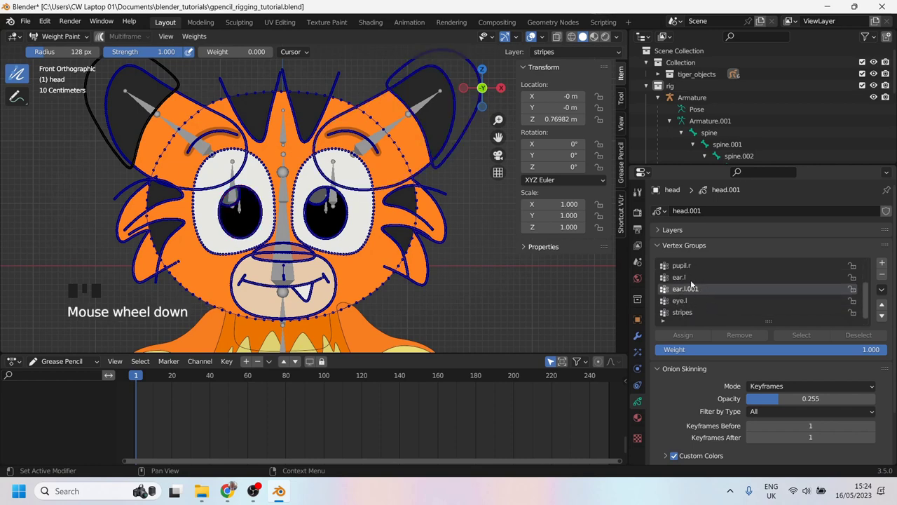
{"action": "scroll", "coordinate": [703, 288], "scroll_direction": "up", "scroll_amount": 7}
{"action": "scroll", "coordinate": [709, 286], "scroll_direction": "down", "scroll_amount": 6}
Step: Add a vertex group named ear.r and set the brush weight to 1.000
{"action": "left_click", "coordinate": [882, 262]}
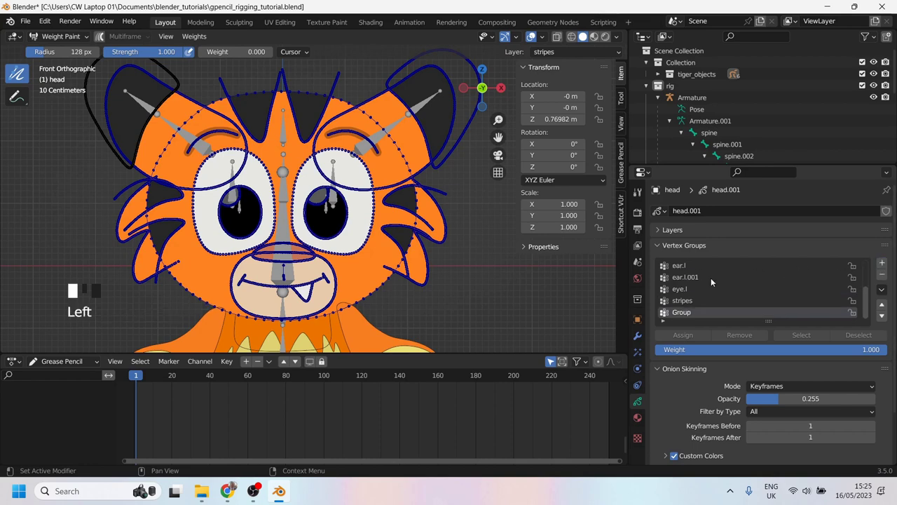
{"action": "type", "text": "ear.r"}
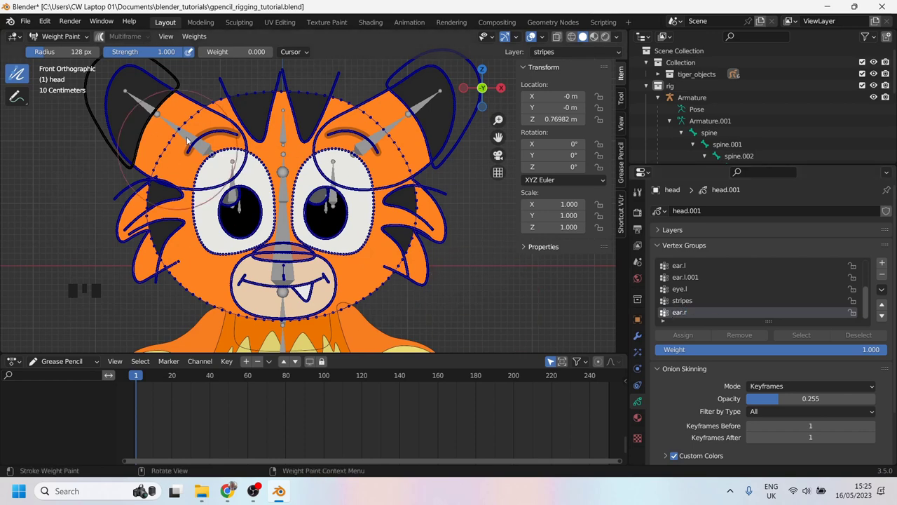
{"action": "left_click_drag", "start_coordinate": [211, 51], "coordinate": [269, 51]}
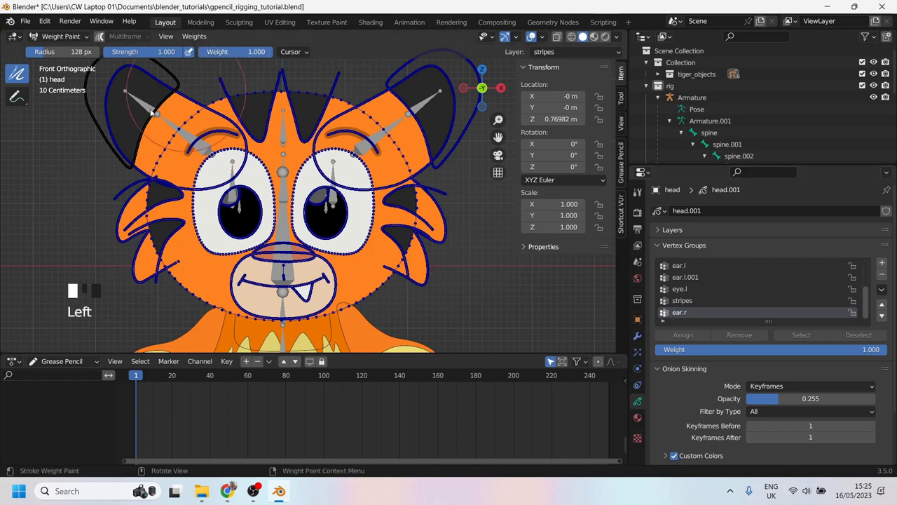
{"action": "middle_click_drag", "start_coordinate": [160, 121], "coordinate": [259, 163], "text": "shift"}
{"action": "mouse_move", "coordinate": [230, 114]}
{"action": "left_mouse_down"}
{"action": "mouse_move", "coordinate": [209, 145]}
{"action": "mouse_move", "coordinate": [215, 138]}
{"action": "mouse_move", "coordinate": [272, 199]}
{"action": "mouse_move", "coordinate": [311, 200]}
{"action": "mouse_move", "coordinate": [328, 156]}
{"action": "left_mouse_up"}
{"action": "left_click_drag", "start_coordinate": [251, 135], "coordinate": [239, 249]}
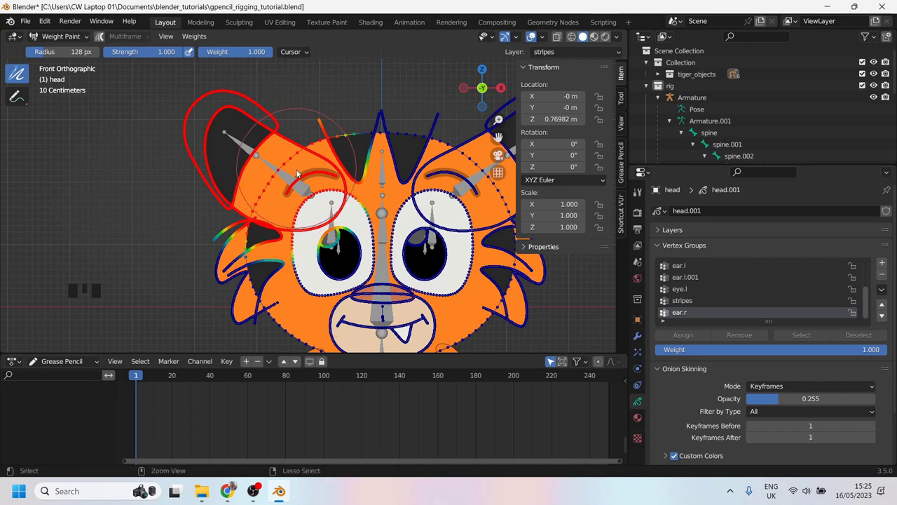
{"action": "key", "text": "ctrl+z"}
{"action": "mouse_move", "coordinate": [297, 170]}
{"action": "left_mouse_down"}
{"action": "mouse_move", "coordinate": [266, 162]}
{"action": "mouse_move", "coordinate": [295, 175]}
{"action": "mouse_move", "coordinate": [317, 204]}
{"action": "left_mouse_up"}
{"action": "key", "text": "ctrl+z"}
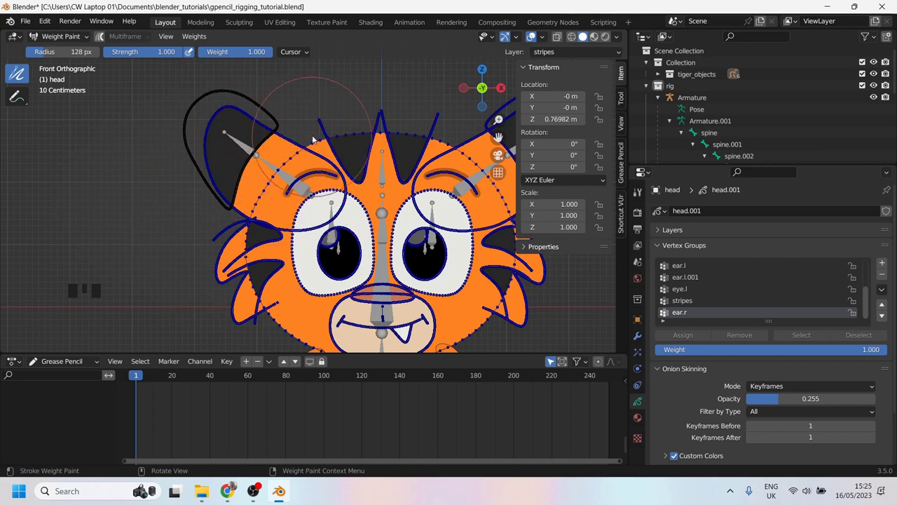
Step: Turn on Autolock Inactive Layers for the head's Grease Pencil layers
{"action": "left_click", "coordinate": [660, 231]}
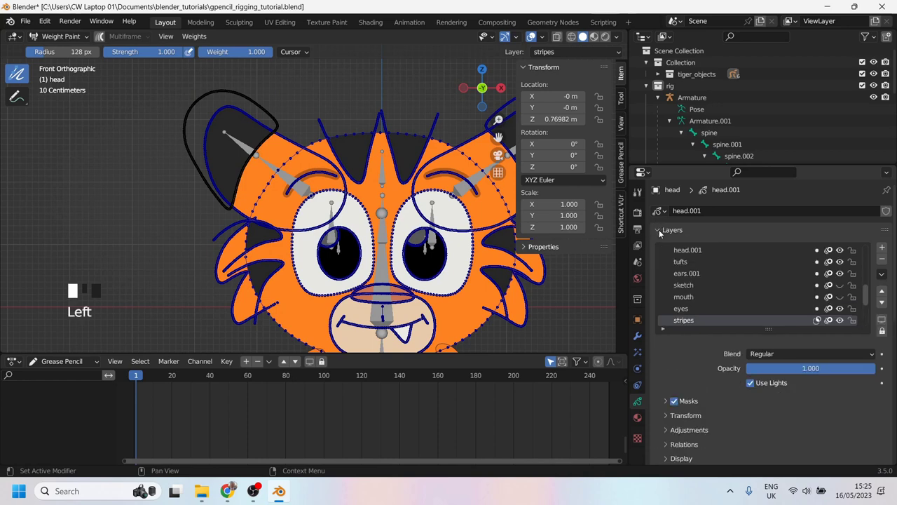
{"action": "left_click", "coordinate": [882, 275]}
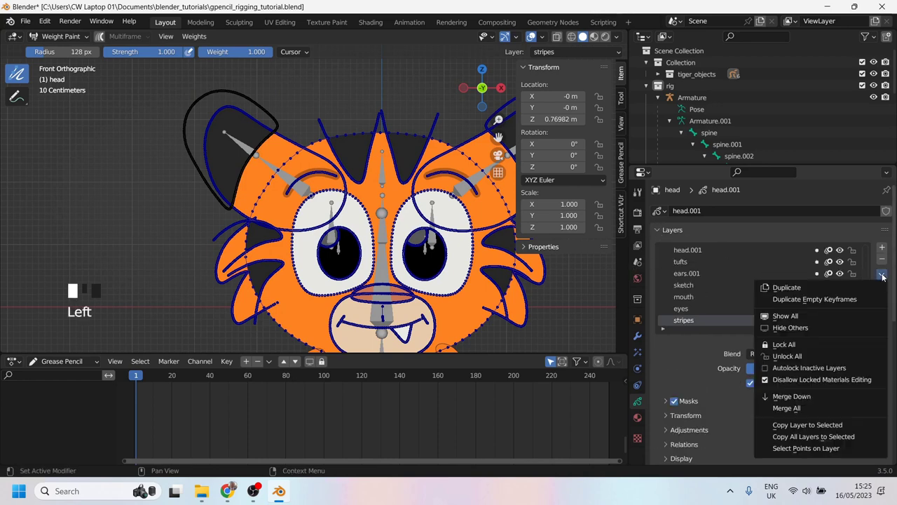
{"action": "left_click", "coordinate": [791, 366]}
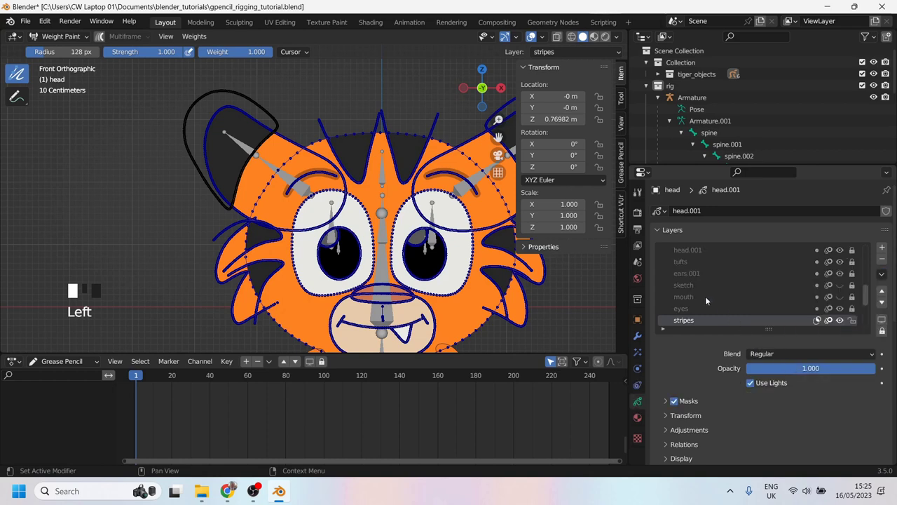
Step: Look through the layer list for the layer holding the tiger's right ear, checking ears.001 by its visibility
{"action": "left_click", "coordinate": [690, 274]}
{"action": "left_click", "coordinate": [689, 297]}
{"action": "left_click", "coordinate": [688, 275]}
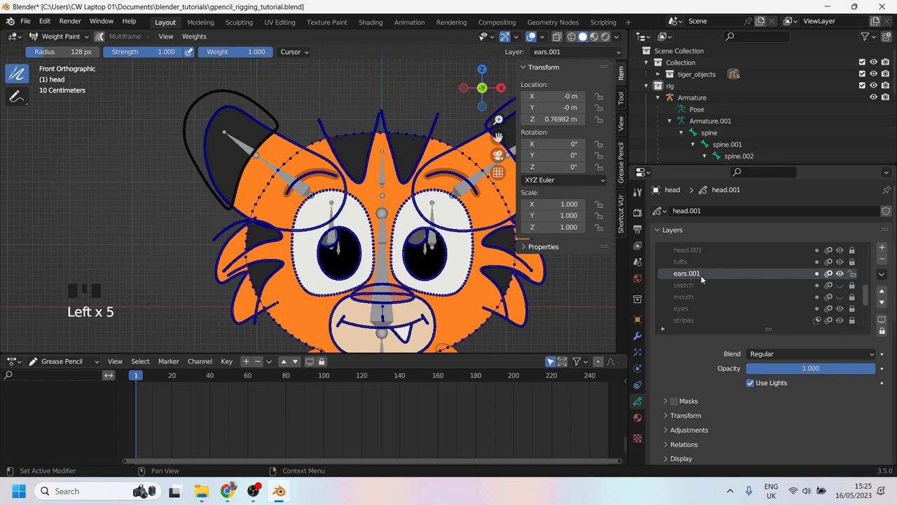
{"action": "scroll", "coordinate": [700, 284], "scroll_direction": "up", "scroll_amount": 9}
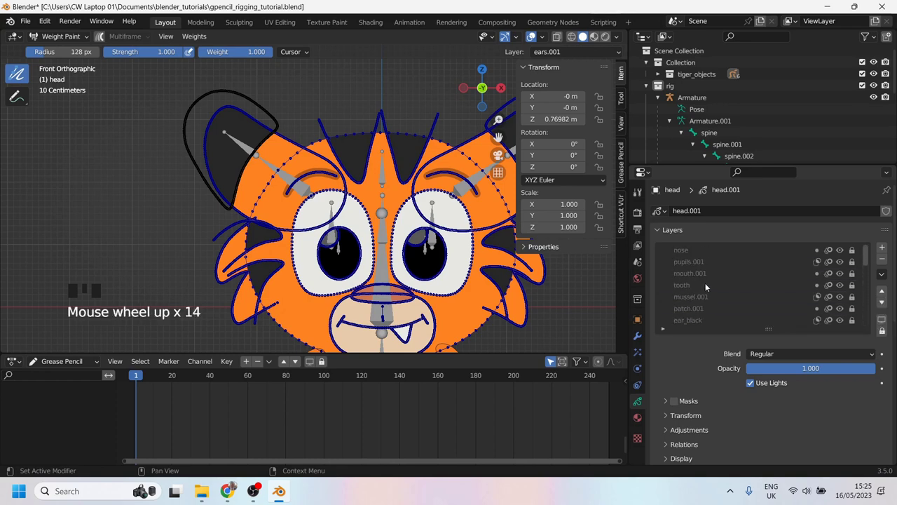
{"action": "scroll", "coordinate": [708, 282], "scroll_direction": "up", "scroll_amount": 4}
{"action": "scroll", "coordinate": [710, 279], "scroll_direction": "down", "scroll_amount": 14}
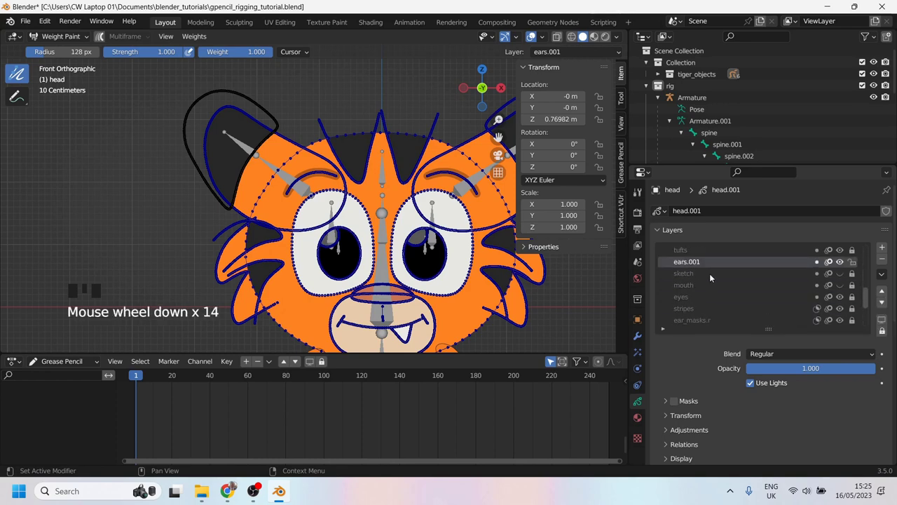
{"action": "left_click", "coordinate": [840, 262]}
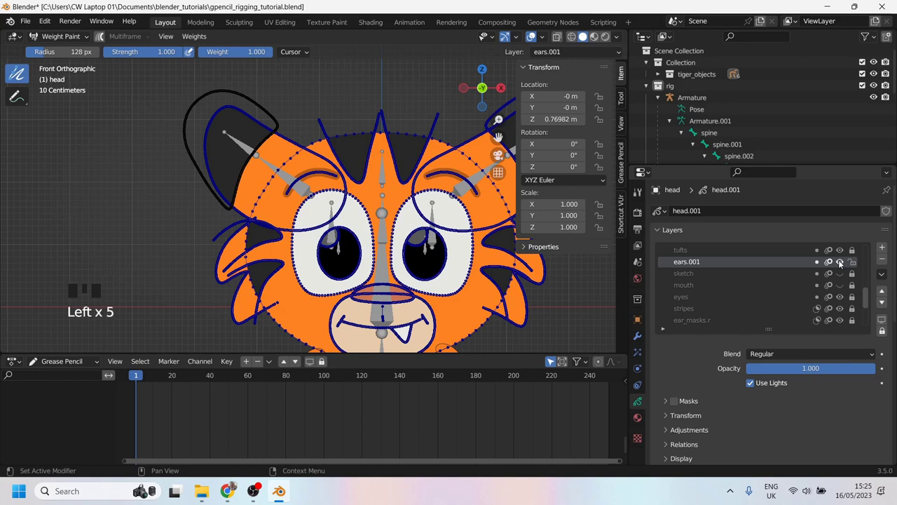
{"action": "scroll", "coordinate": [724, 285], "scroll_direction": "down", "scroll_amount": 8}
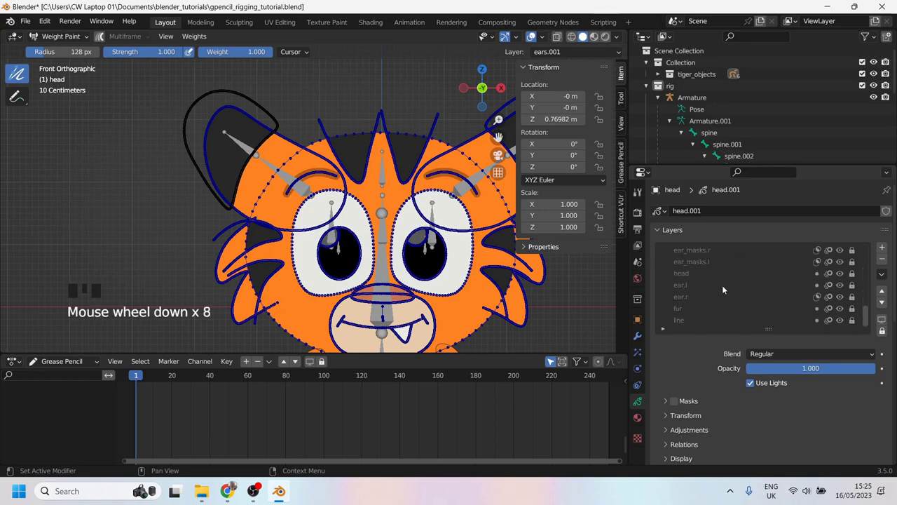
{"action": "scroll", "coordinate": [703, 261], "scroll_direction": "up", "scroll_amount": 1}
{"action": "scroll", "coordinate": [704, 264], "scroll_direction": "down", "scroll_amount": 3}
Step: Identify the ear.r layer by toggling its visibility and paint its ear stroke at weight 1.000 into the ear.r vertex group
{"action": "left_click", "coordinate": [697, 297]}
{"action": "double_click", "coordinate": [841, 296]}
{"action": "double_click", "coordinate": [840, 297]}
{"action": "double_click", "coordinate": [841, 296]}
{"action": "double_click", "coordinate": [841, 297]}
{"action": "left_click", "coordinate": [841, 296]}
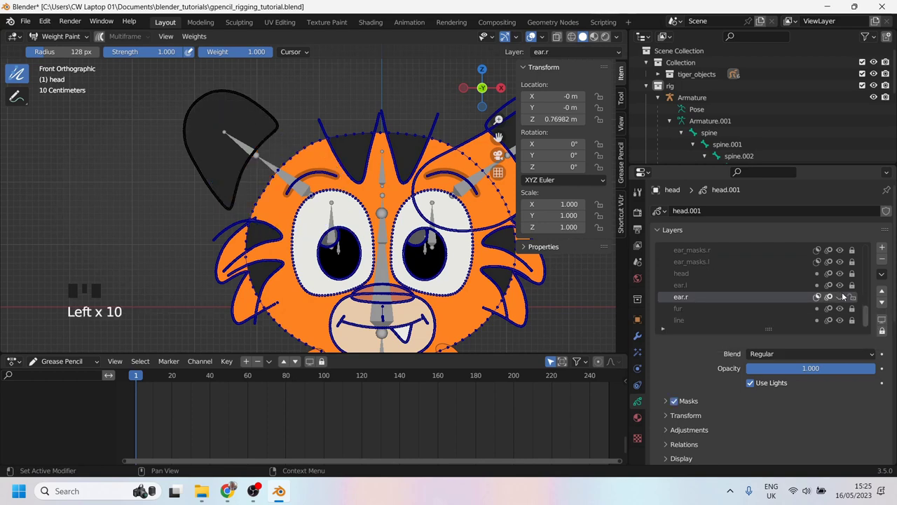
{"action": "double_click", "coordinate": [840, 297]}
{"action": "left_click", "coordinate": [840, 297]}
{"action": "double_click", "coordinate": [841, 297]}
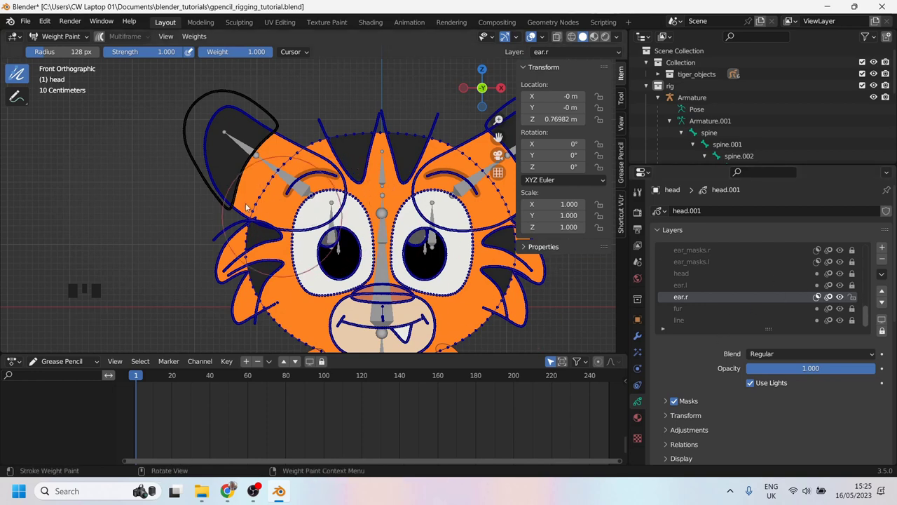
{"action": "mouse_move", "coordinate": [262, 144]}
{"action": "left_mouse_down"}
{"action": "mouse_move", "coordinate": [208, 157]}
{"action": "mouse_move", "coordinate": [291, 160]}
{"action": "mouse_move", "coordinate": [315, 210]}
{"action": "mouse_move", "coordinate": [208, 168]}
{"action": "mouse_move", "coordinate": [232, 144]}
{"action": "mouse_move", "coordinate": [271, 240]}
{"action": "mouse_move", "coordinate": [311, 212]}
{"action": "mouse_move", "coordinate": [266, 229]}
{"action": "left_mouse_up"}
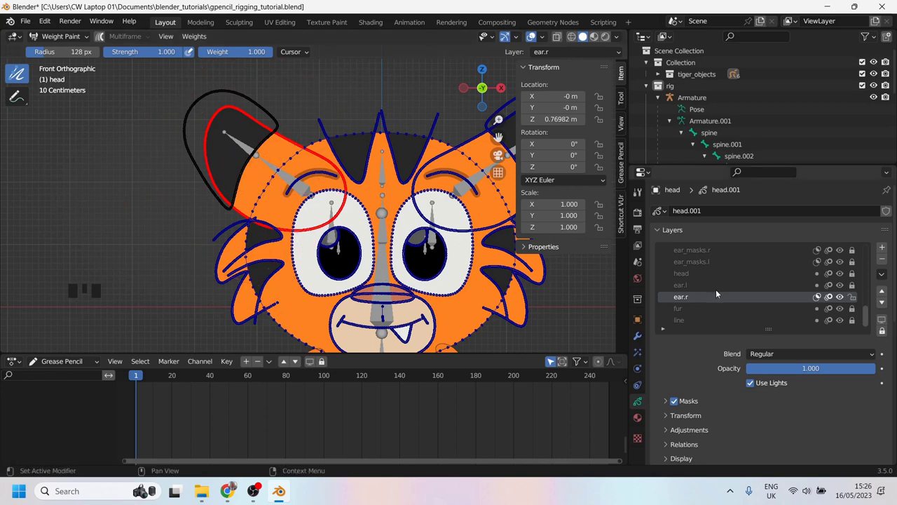
Step: Make ear_masks.r the active layer and paint its outer ear stroke at weight 1.000 into the ear.r group
{"action": "left_click", "coordinate": [711, 250]}
{"action": "left_click_drag", "start_coordinate": [237, 106], "coordinate": [231, 94]}
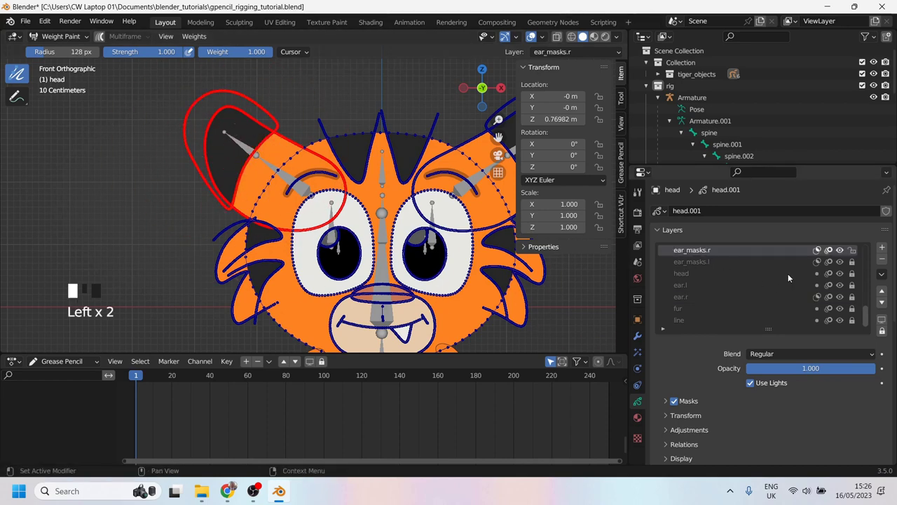
{"action": "left_click", "coordinate": [656, 230]}
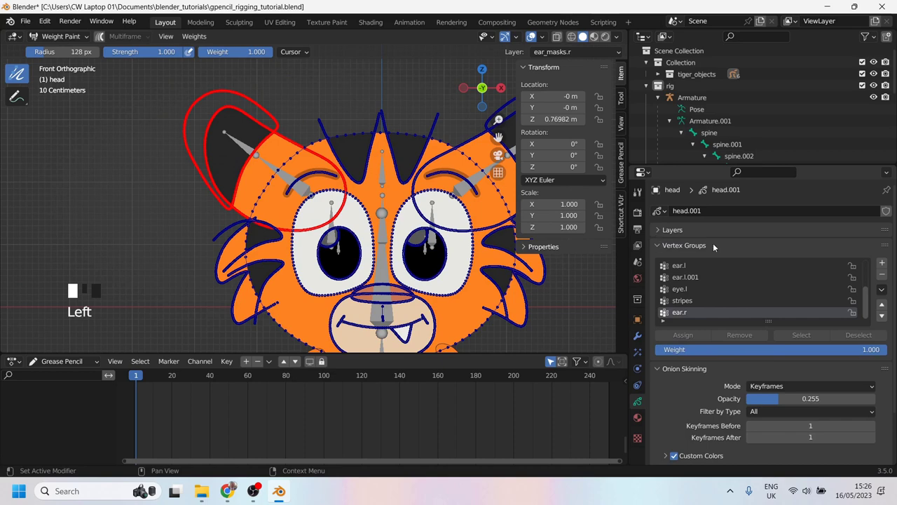
Step: Check the painted weights of the stripes, eye.l, ear.l.001, ear.l and ear.r vertex groups one by one
{"action": "scroll", "coordinate": [688, 304], "scroll_direction": "down", "scroll_amount": 4}
{"action": "left_click", "coordinate": [686, 301]}
{"action": "left_click", "coordinate": [686, 289]}
{"action": "left_click", "coordinate": [686, 277]}
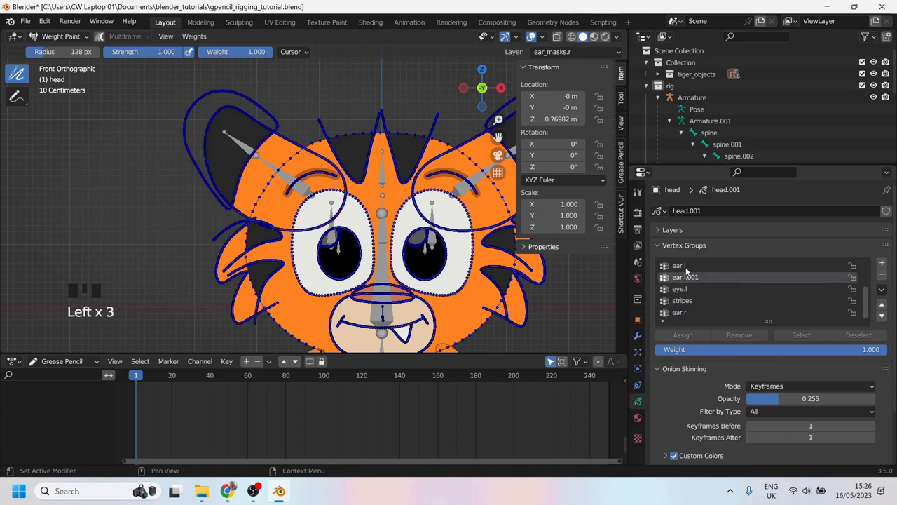
{"action": "left_click", "coordinate": [684, 266]}
{"action": "left_click", "coordinate": [686, 277]}
{"action": "left_click", "coordinate": [682, 289]}
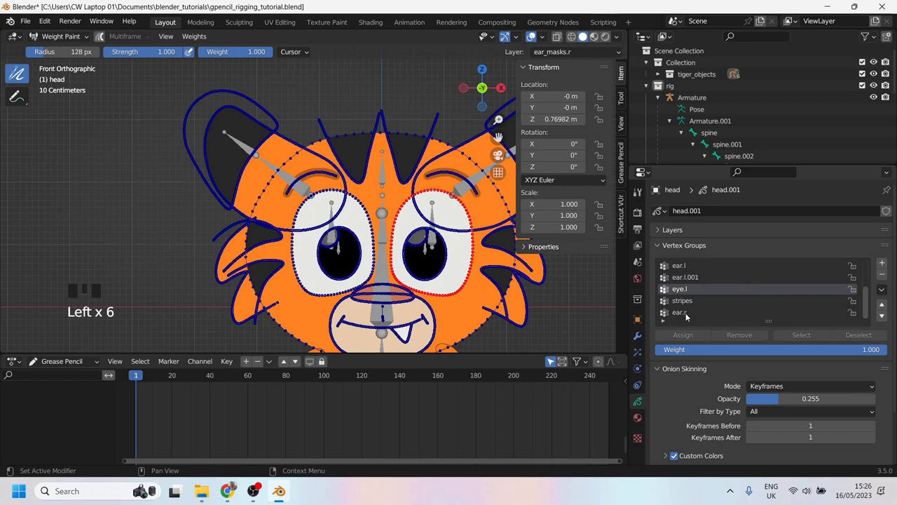
{"action": "left_click", "coordinate": [685, 313]}
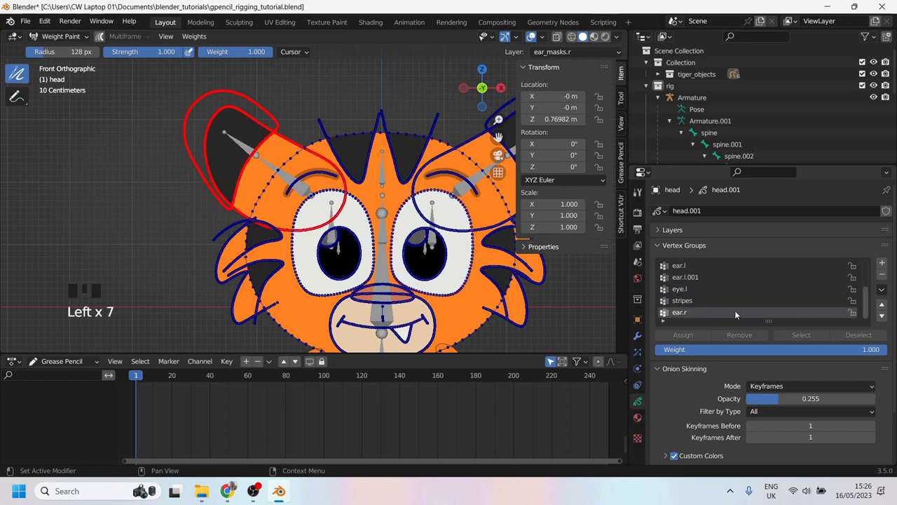
Step: Add a vertex group named ear.r.001
{"action": "left_click", "coordinate": [882, 262]}
{"action": "scroll", "coordinate": [732, 290], "scroll_direction": "down", "scroll_amount": 3}
{"action": "left_click", "coordinate": [679, 313]}
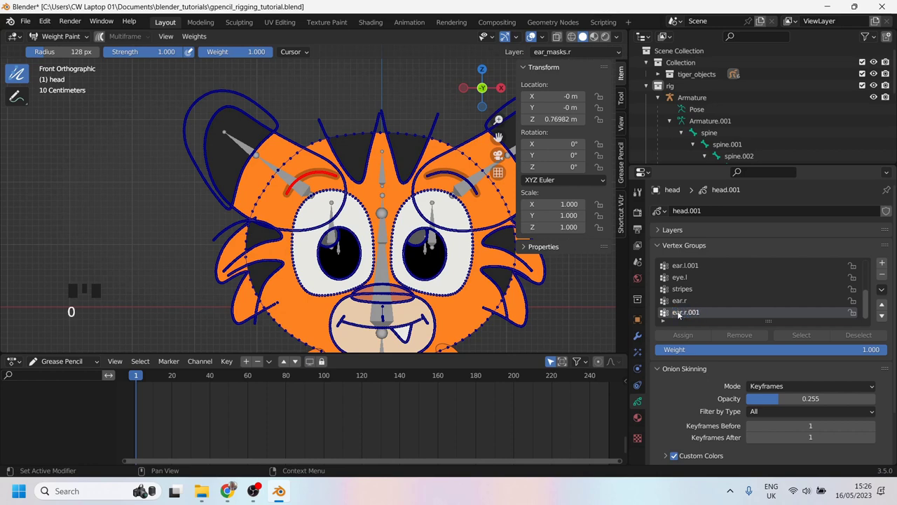
{"action": "scroll", "coordinate": [317, 209], "scroll_direction": "down", "scroll_amount": 1}
{"action": "scroll", "coordinate": [371, 210], "scroll_direction": "up", "scroll_amount": 3}
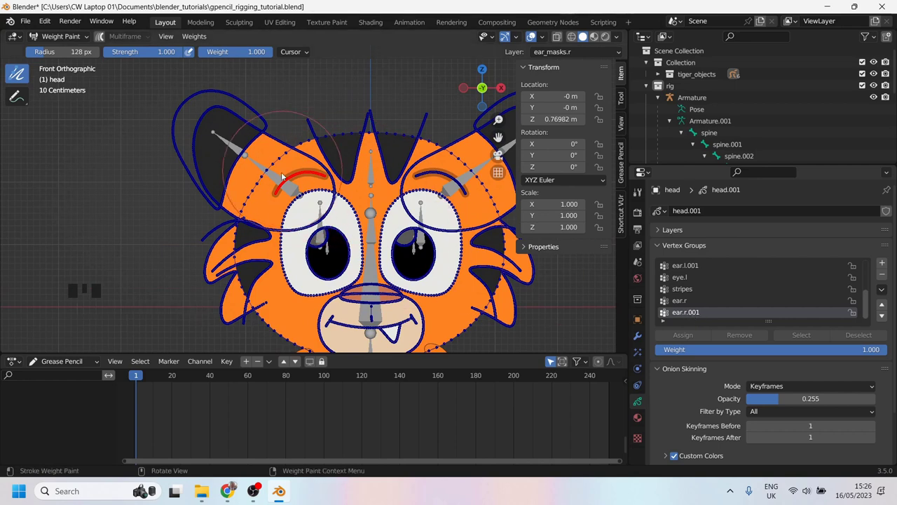
{"action": "middle_click_drag", "start_coordinate": [376, 205], "coordinate": [356, 180], "text": "shift"}
{"action": "scroll", "coordinate": [371, 204], "scroll_direction": "down", "scroll_amount": 2}
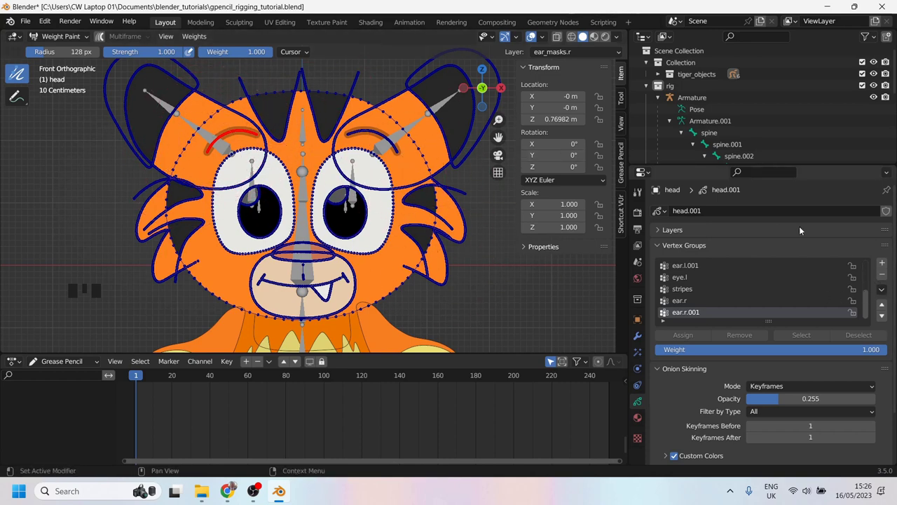
{"action": "left_click", "coordinate": [882, 290]}
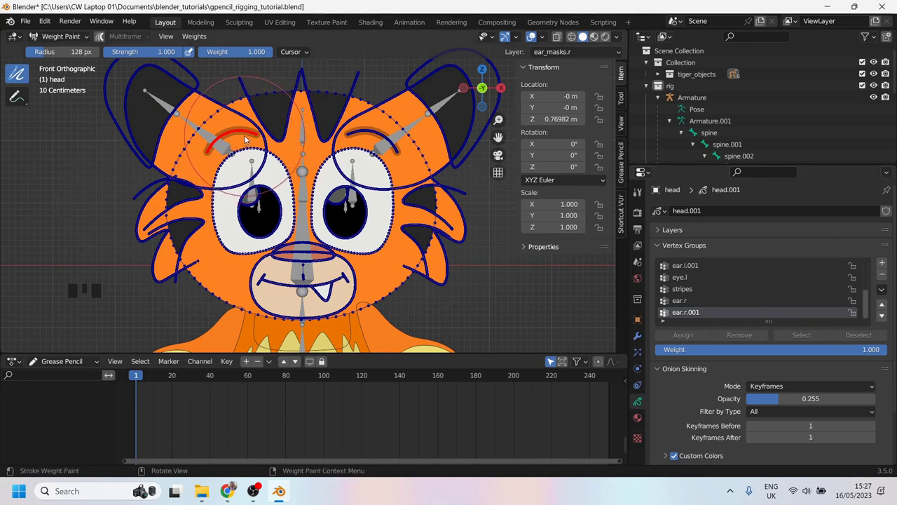
Step: Filter the layer list by "br" and make the brows layer active
{"action": "left_click", "coordinate": [658, 230]}
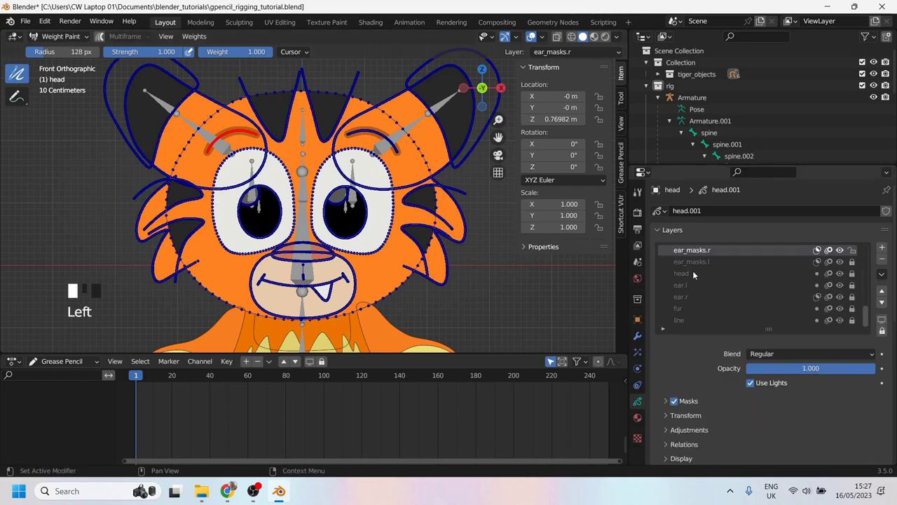
{"action": "scroll", "coordinate": [692, 278], "scroll_direction": "up", "scroll_amount": 17}
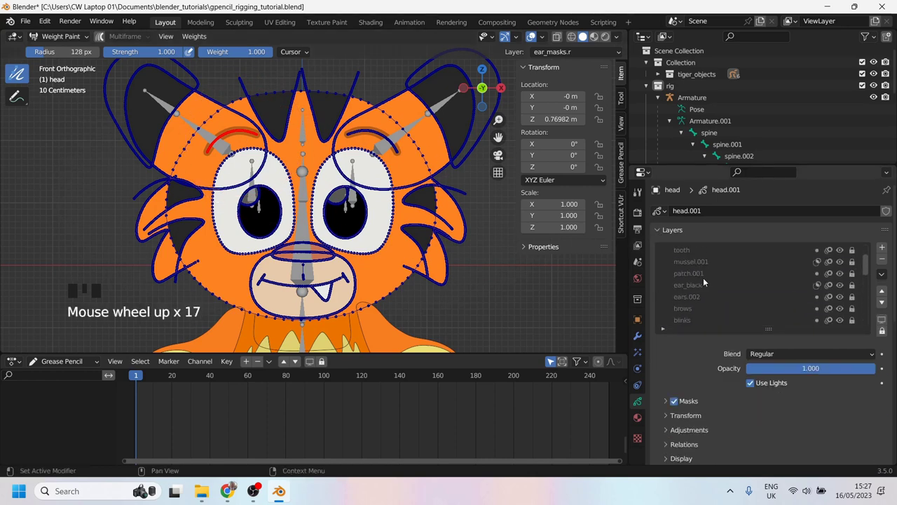
{"action": "left_click", "coordinate": [663, 328]}
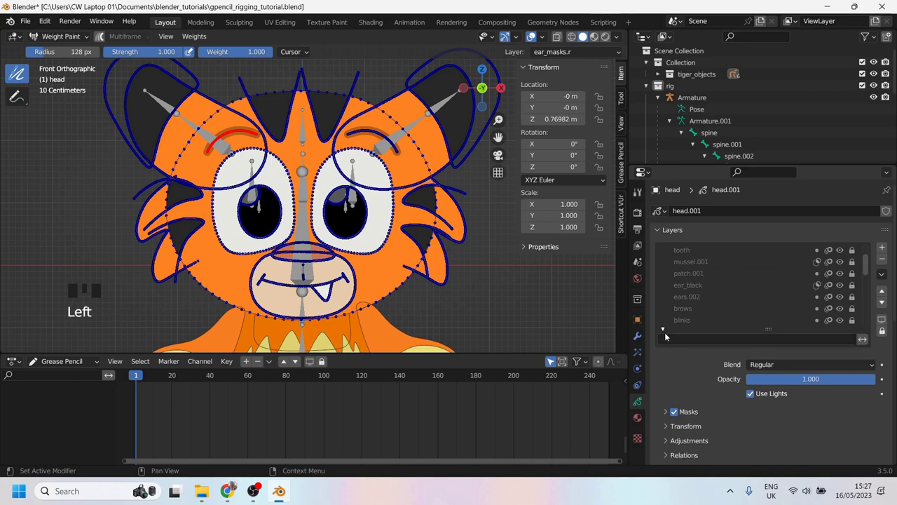
{"action": "left_click", "coordinate": [673, 338]}
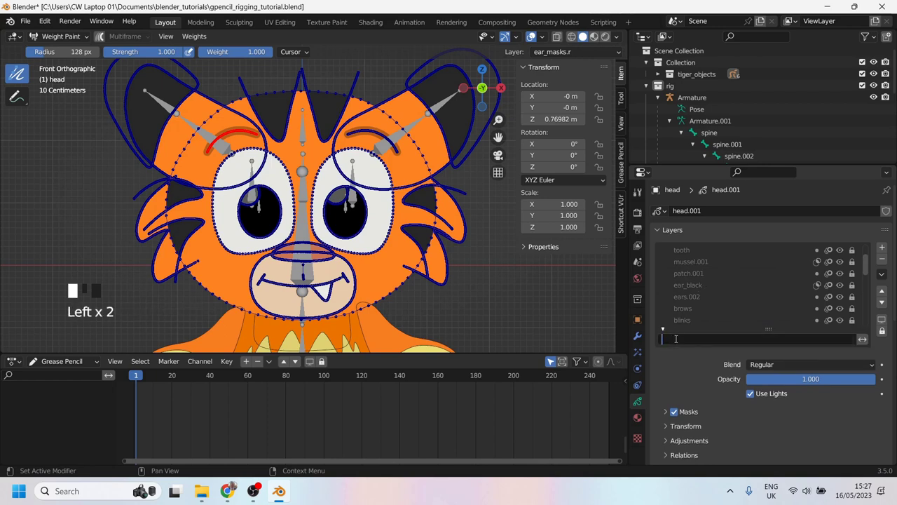
{"action": "type", "text": "br"}
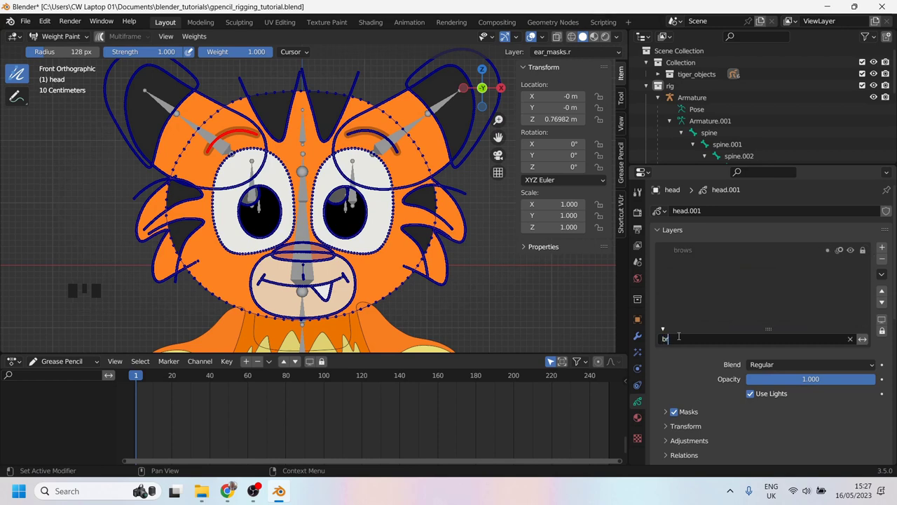
{"action": "left_click", "coordinate": [688, 251]}
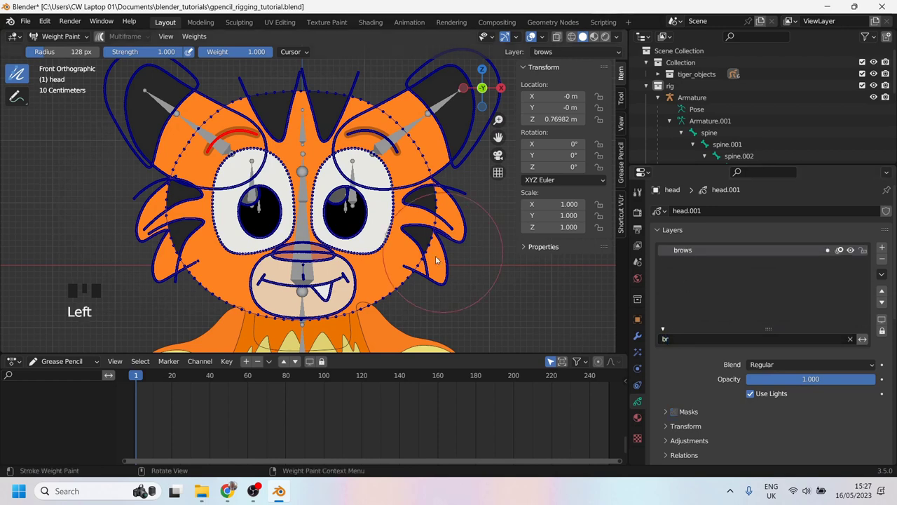
Step: Try to erase the ear.r.001 weights from the tiger's right eyebrow with a lowered brush weight and subtracting strokes
{"action": "left_click_drag", "start_coordinate": [253, 54], "coordinate": [179, 53]}
{"action": "mouse_move", "coordinate": [259, 112]}
{"action": "left_mouse_down"}
{"action": "mouse_move", "coordinate": [165, 153]}
{"action": "mouse_move", "coordinate": [212, 153]}
{"action": "mouse_move", "coordinate": [184, 156]}
{"action": "mouse_move", "coordinate": [247, 133]}
{"action": "left_mouse_up"}
{"action": "left_click_drag", "start_coordinate": [204, 52], "coordinate": [277, 52]}
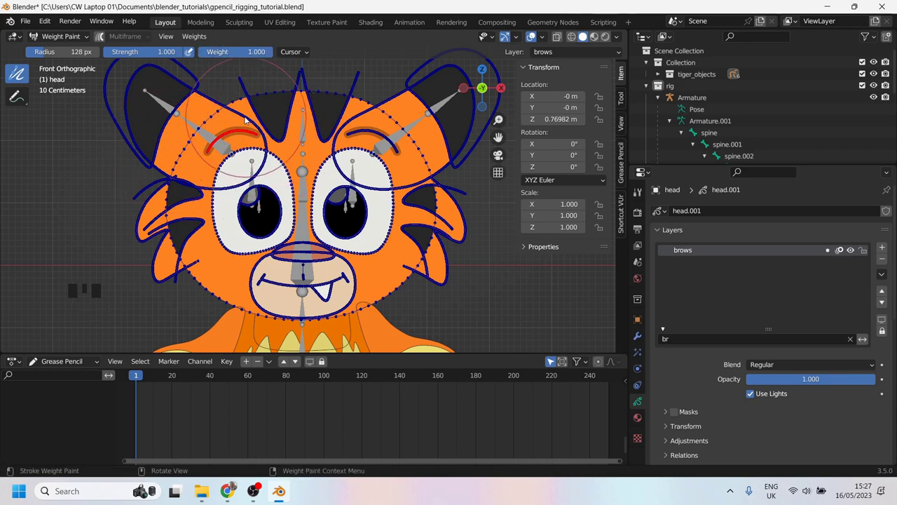
{"action": "left_click", "coordinate": [207, 138], "text": "ctrl"}
{"action": "mouse_move", "coordinate": [200, 147]}
{"action": "left_mouse_down", "text": "ctrl"}
{"action": "mouse_move", "coordinate": [231, 136]}
{"action": "mouse_move", "coordinate": [179, 151]}
{"action": "left_mouse_up", "text": "ctrl"}
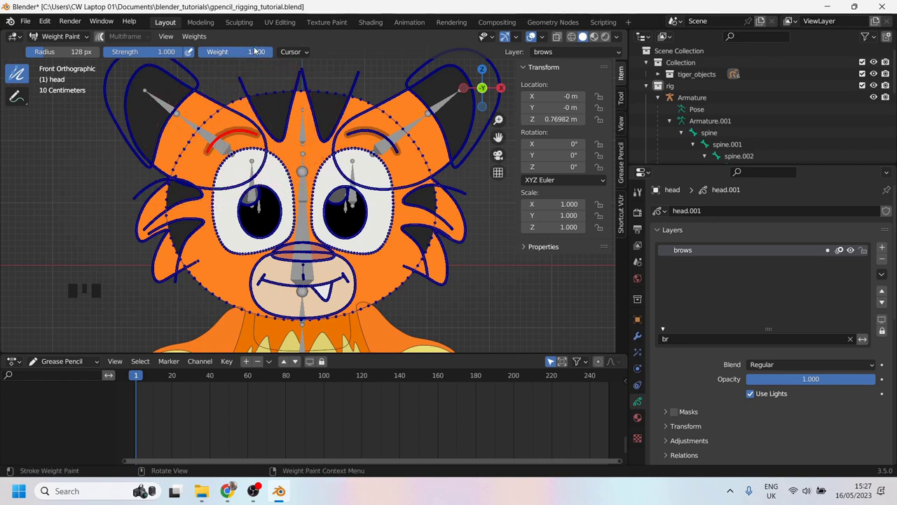
{"action": "left_click", "coordinate": [232, 144], "text": "ctrl"}
Step: Paint the ear.r.001 weights off the tiger's right eyebrow with a lowered brush weight, and restore the brush weight to 1.000
{"action": "left_click_drag", "start_coordinate": [208, 52], "coordinate": [199, 52]}
{"action": "left_click_drag", "start_coordinate": [269, 133], "coordinate": [209, 153]}
{"action": "left_click_drag", "start_coordinate": [204, 51], "coordinate": [255, 51]}
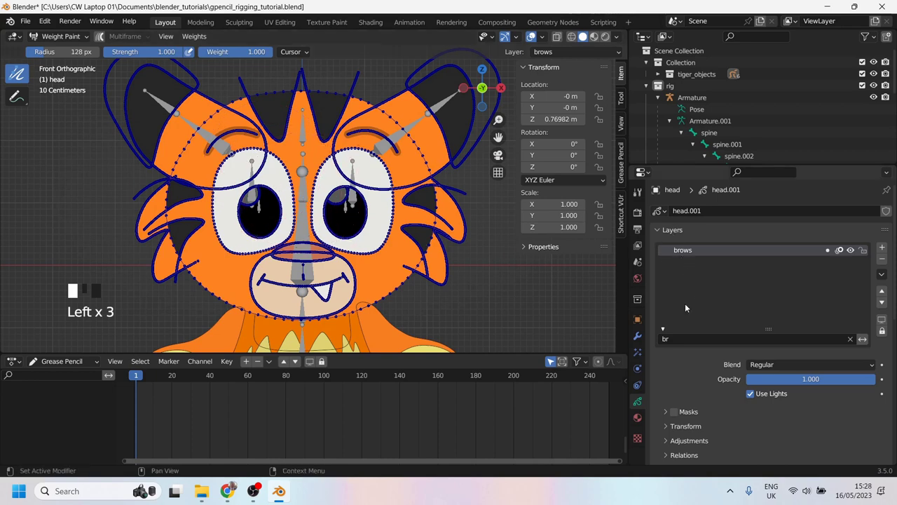
Step: Clear the layer name filter and make ears.002 the active layer
{"action": "left_click", "coordinate": [850, 339]}
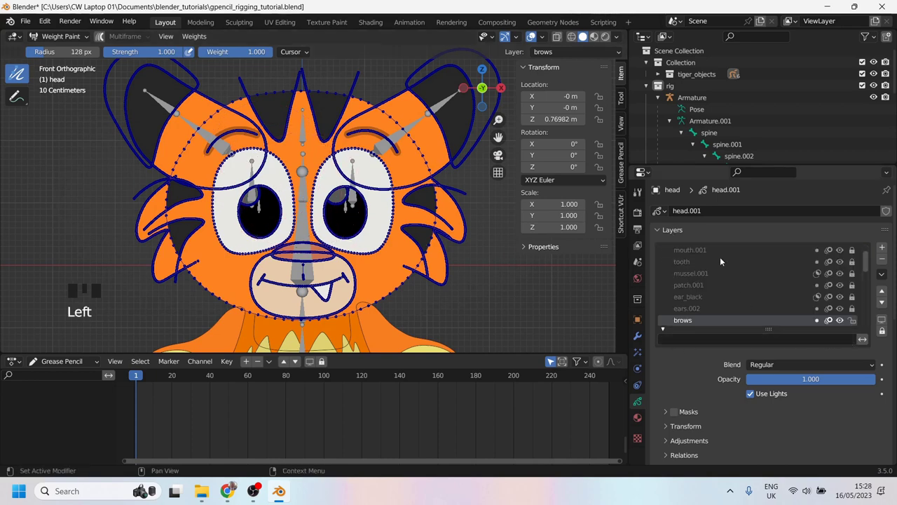
{"action": "left_click", "coordinate": [685, 308]}
{"action": "left_click", "coordinate": [659, 230]}
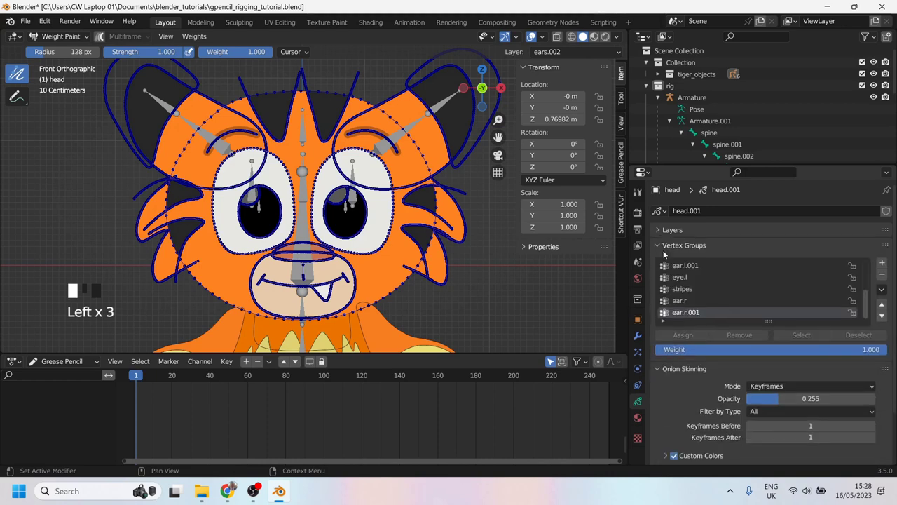
Step: Review the painted weights of the head object's vertex groups one by one, from ear.r.001 up to head
{"action": "left_click", "coordinate": [691, 267]}
{"action": "scroll", "coordinate": [688, 317], "scroll_direction": "down", "scroll_amount": 4}
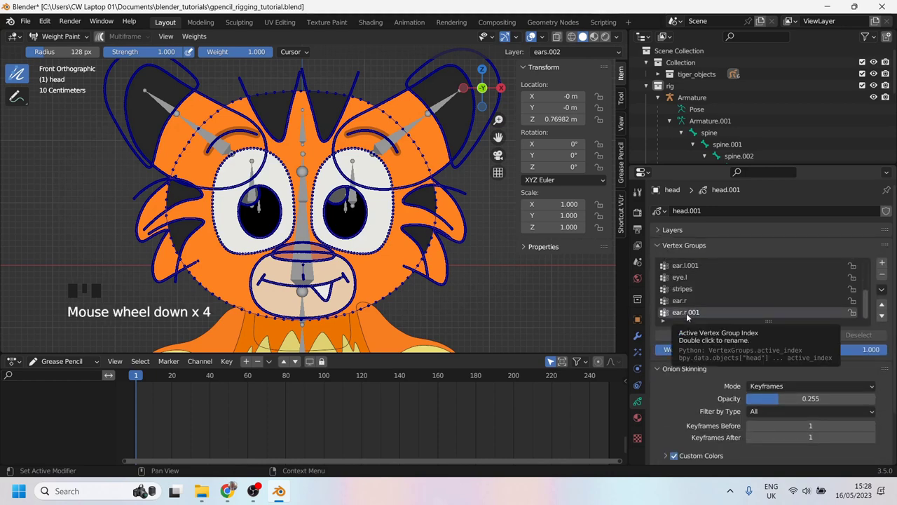
{"action": "key", "text": "Up"}
{"action": "key", "text": "Up"}
{"action": "key", "text": "Up"}
{"action": "key", "text": "Up"}
{"action": "key", "text": "Up"}
{"action": "key", "text": "Up"}
{"action": "key", "text": "Up"}
{"action": "key", "text": "Up"}
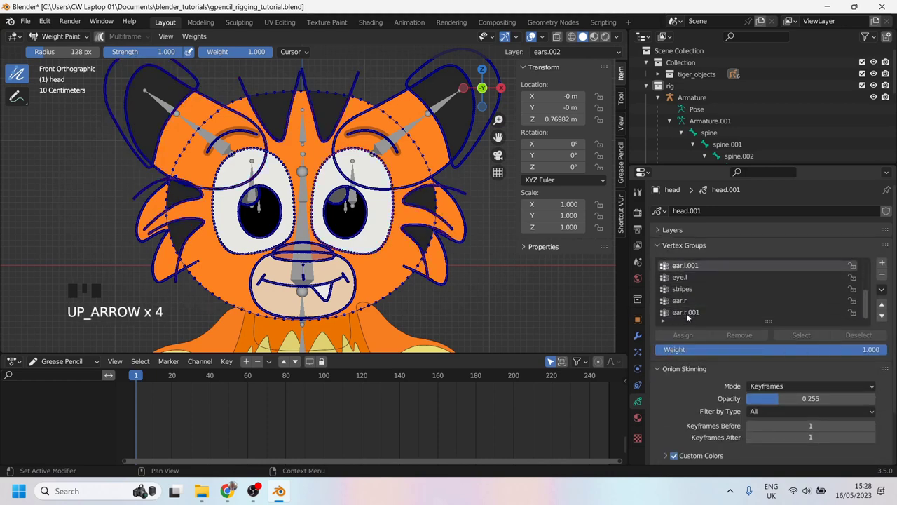
{"action": "key", "text": "Up"}
{"action": "key", "text": "Up"}
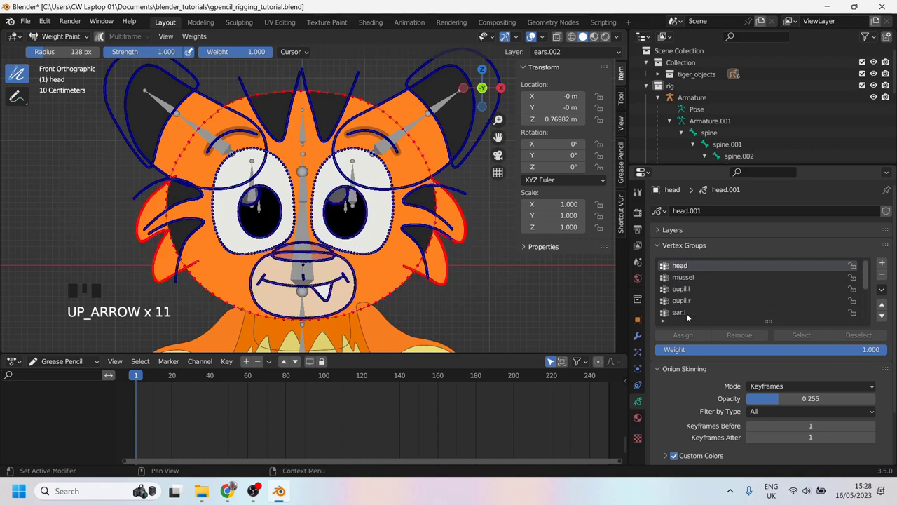
Step: Leave weight painting, put the armature into Pose Mode and test-rotate the head bone
{"action": "left_click", "coordinate": [60, 36]}
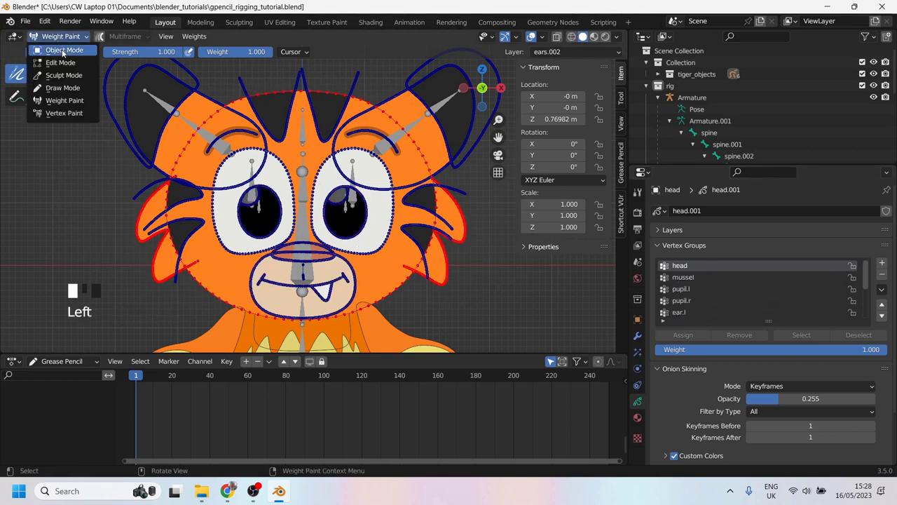
{"action": "left_click", "coordinate": [63, 50]}
{"action": "left_click", "coordinate": [302, 188]}
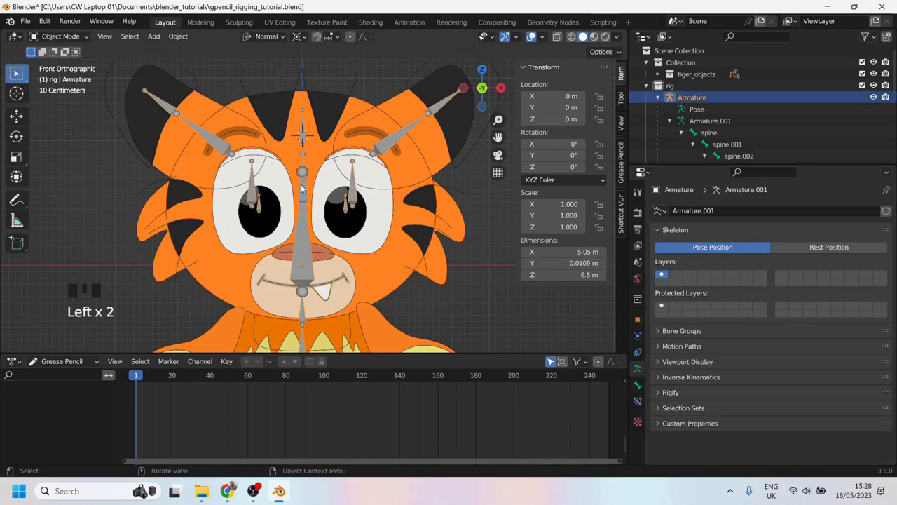
{"action": "key", "text": "ctrl+Tab"}
{"action": "left_click", "coordinate": [302, 231]}
{"action": "scroll", "coordinate": [303, 231], "scroll_direction": "down", "scroll_amount": 3}
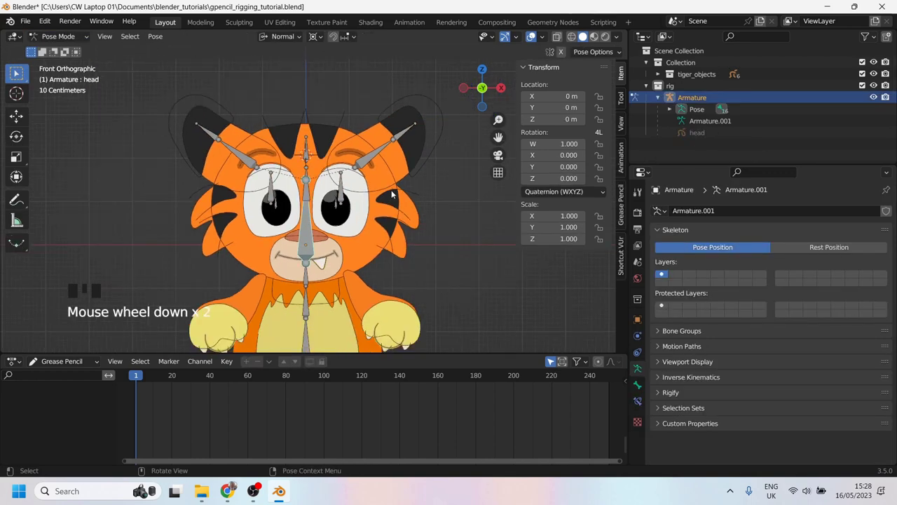
{"action": "key", "text": "r"}
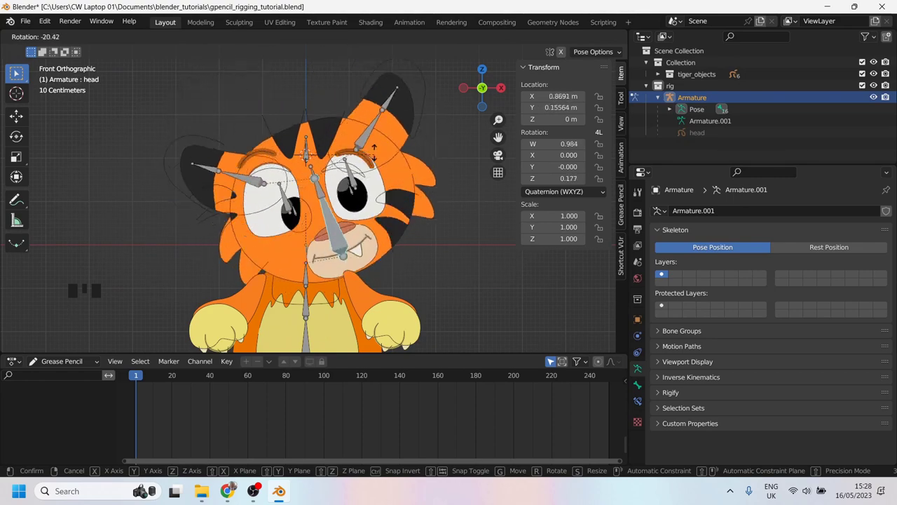
{"action": "key", "text": "Escape"}
Step: Set the transform pivot point to Bounding Box Center and test the head bone's rotation again
{"action": "left_click", "coordinate": [316, 36]}
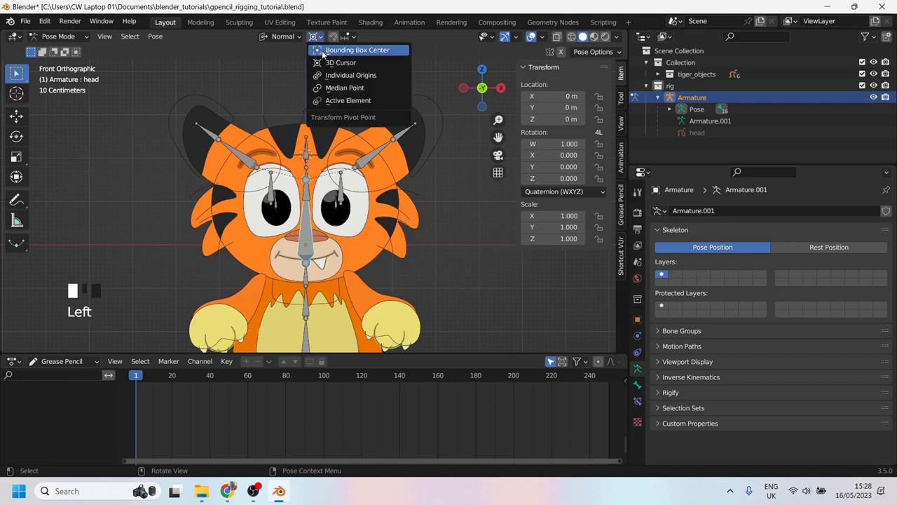
{"action": "left_click", "coordinate": [324, 49]}
{"action": "key", "text": "r"}
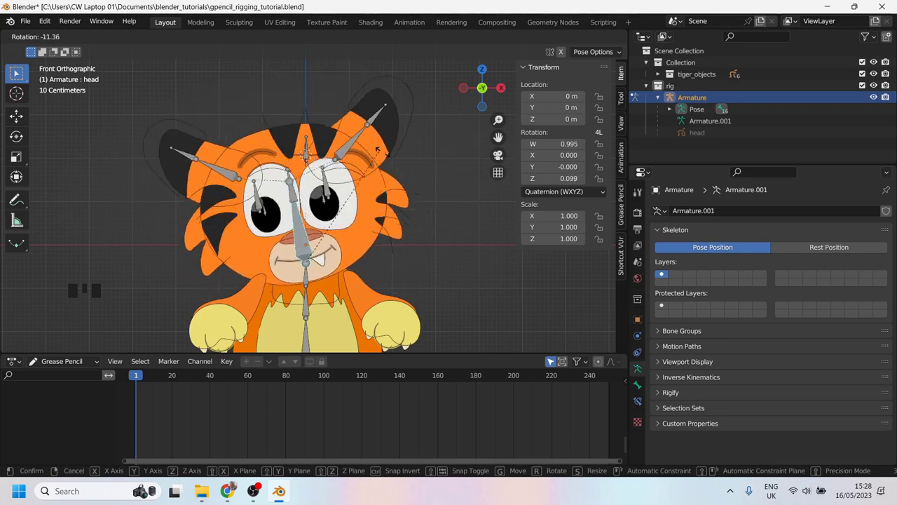
{"action": "key", "text": "Escape"}
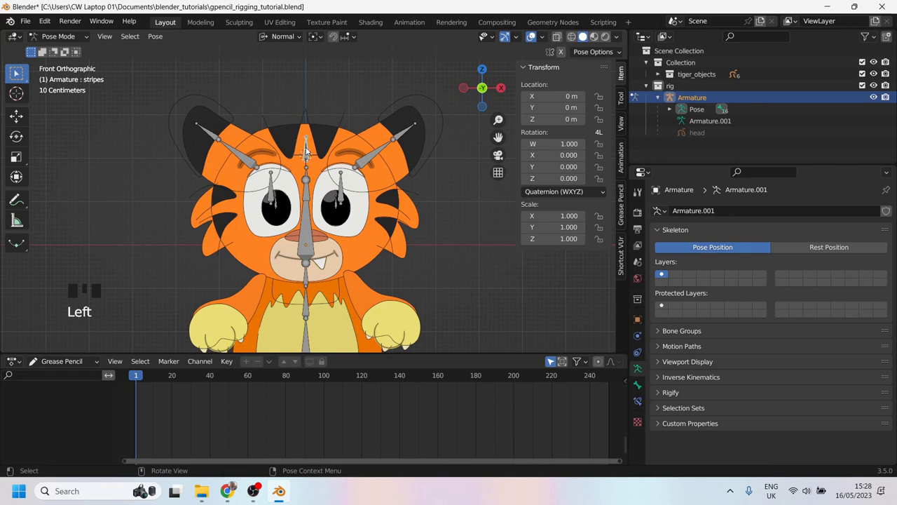
Step: Parent the stripes bone to the head bone with Keep Offset in Edit Mode, and return to Pose Mode for a rotation test
{"action": "key", "text": "Tab"}
{"action": "left_click", "coordinate": [306, 221], "text": "shift"}
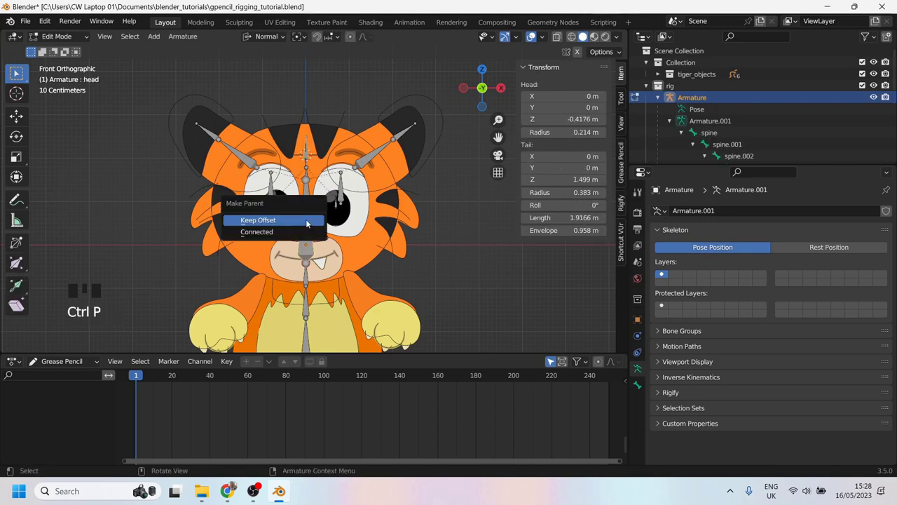
{"action": "left_click", "coordinate": [306, 221]}
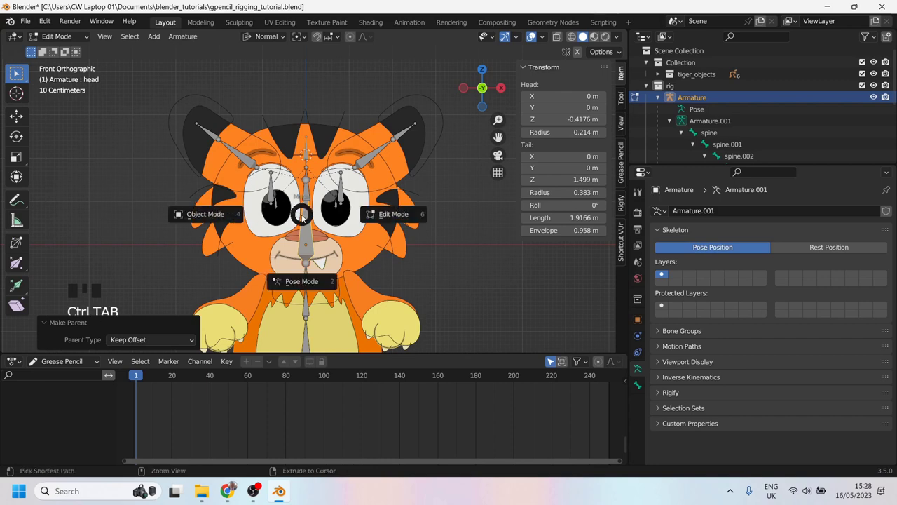
{"action": "left_click", "coordinate": [298, 281]}
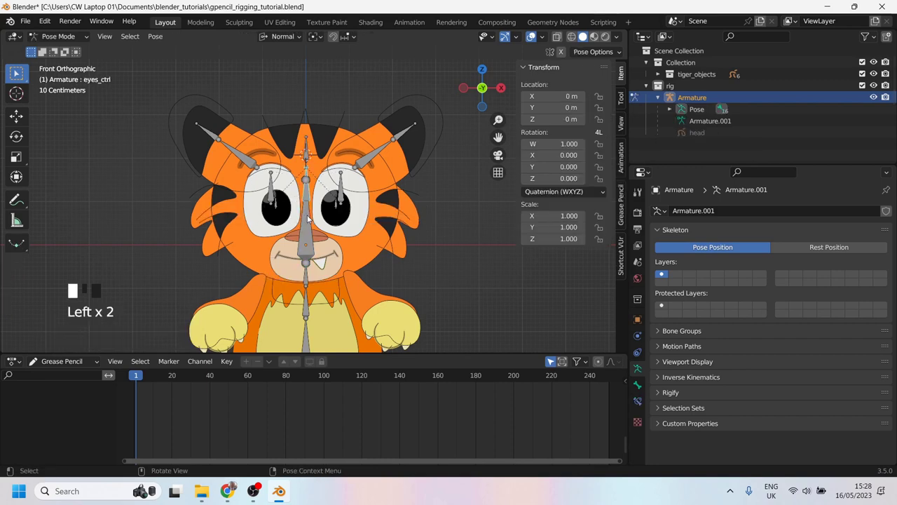
{"action": "key", "text": "r"}
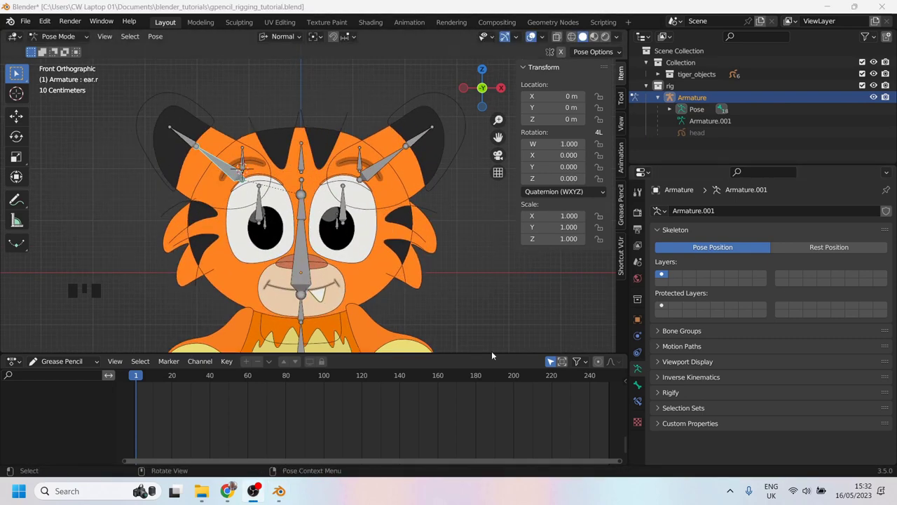
Step: Hide the viewport sidebar and test-rotate the head bone to check that all face parts follow it
{"action": "scroll", "coordinate": [296, 250], "scroll_direction": "up", "scroll_amount": 1}
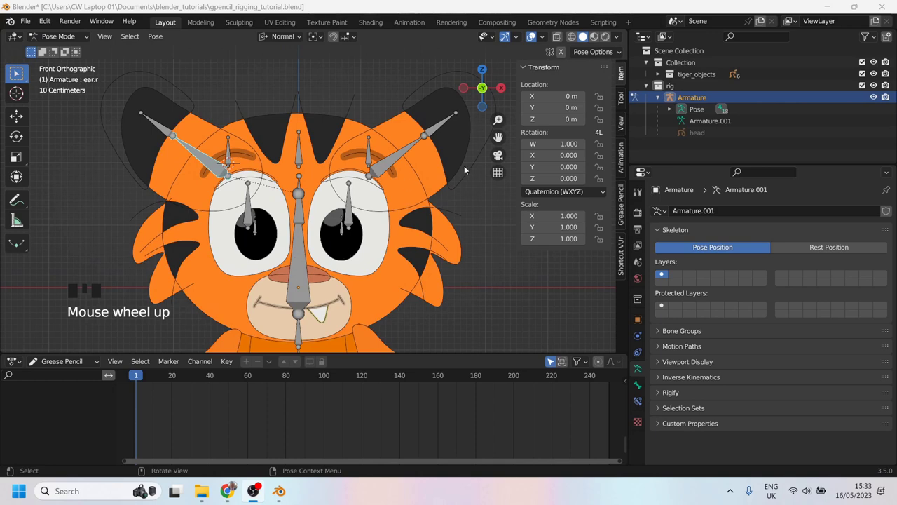
{"action": "left_click", "coordinate": [482, 275]}
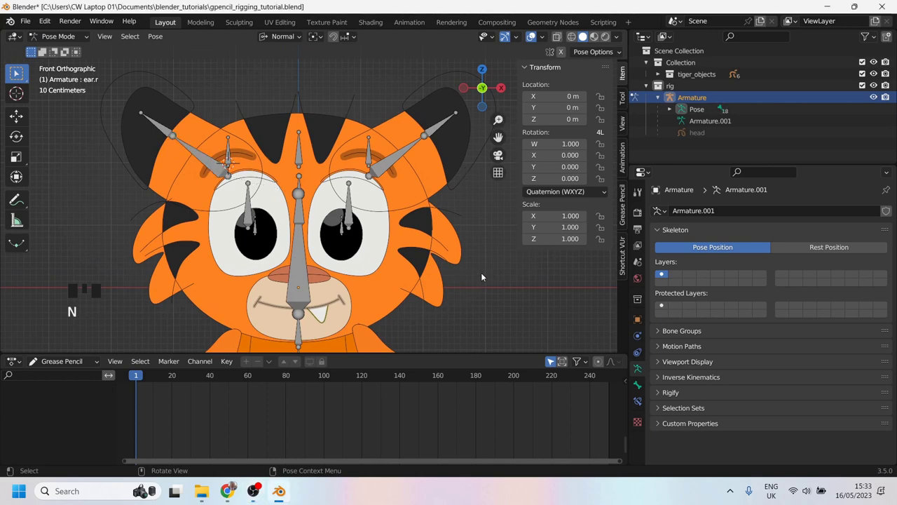
{"action": "key", "text": "n"}
{"action": "scroll", "coordinate": [302, 225], "scroll_direction": "down", "scroll_amount": 1}
{"action": "scroll", "coordinate": [301, 224], "scroll_direction": "up", "scroll_amount": 1, "text": "shift"}
{"action": "middle_click_drag", "start_coordinate": [284, 231], "coordinate": [326, 240], "text": "shift"}
{"action": "scroll", "coordinate": [301, 224], "scroll_direction": "up", "scroll_amount": 3}
{"action": "scroll", "coordinate": [326, 235], "scroll_direction": "down", "scroll_amount": 2}
{"action": "scroll", "coordinate": [331, 239], "scroll_direction": "up", "scroll_amount": 1}
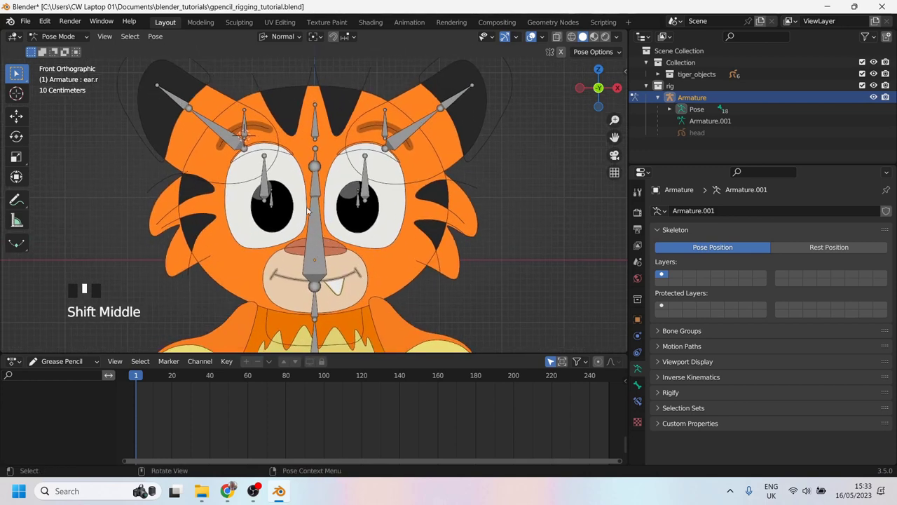
{"action": "left_click", "coordinate": [315, 219]}
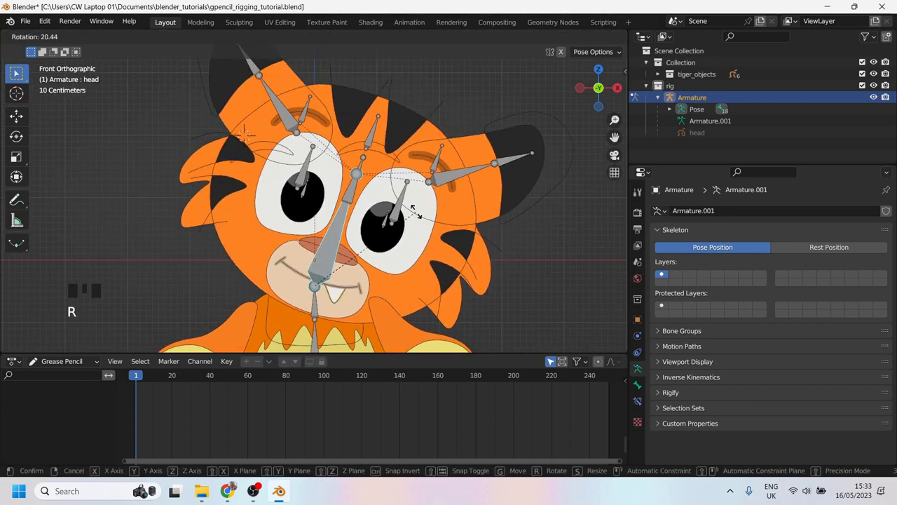
{"action": "right_click", "coordinate": [335, 151]}
Step: Test-move the stripes, brow.r and brow.l bones to check the artwork each one controls
{"action": "left_click", "coordinate": [316, 133]}
{"action": "key", "text": "g"}
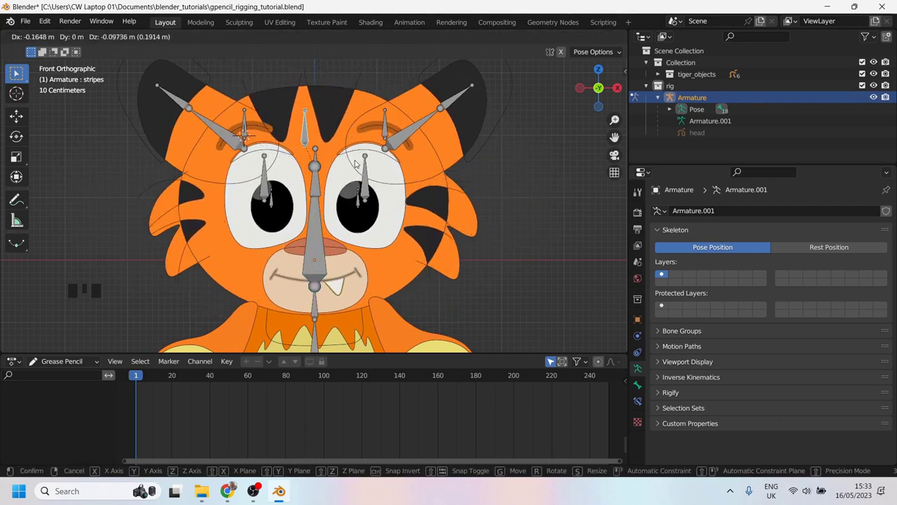
{"action": "right_click", "coordinate": [356, 164]}
{"action": "left_click", "coordinate": [245, 126]}
{"action": "key", "text": "g"}
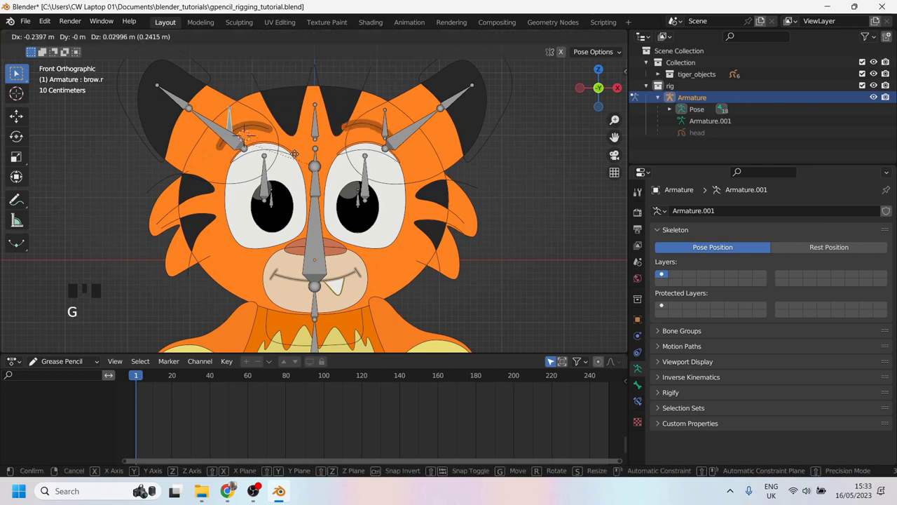
{"action": "right_click", "coordinate": [365, 125]}
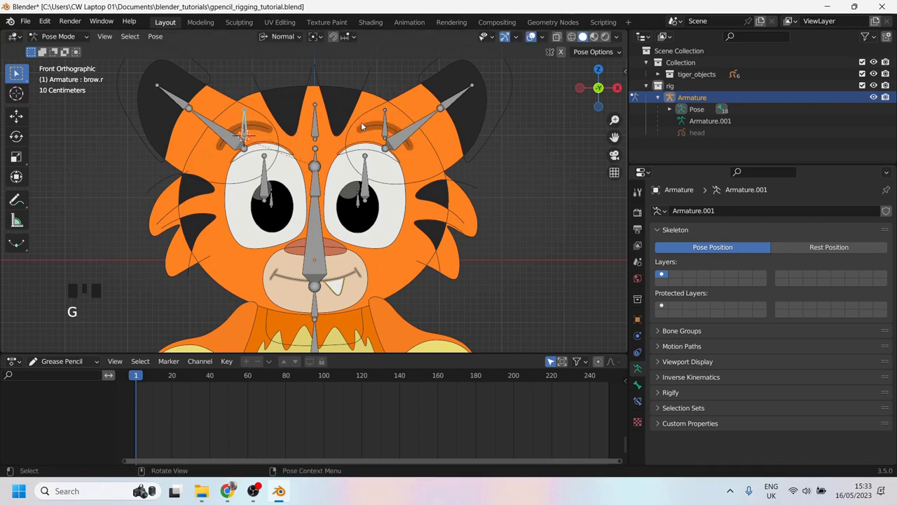
{"action": "key", "text": "g"}
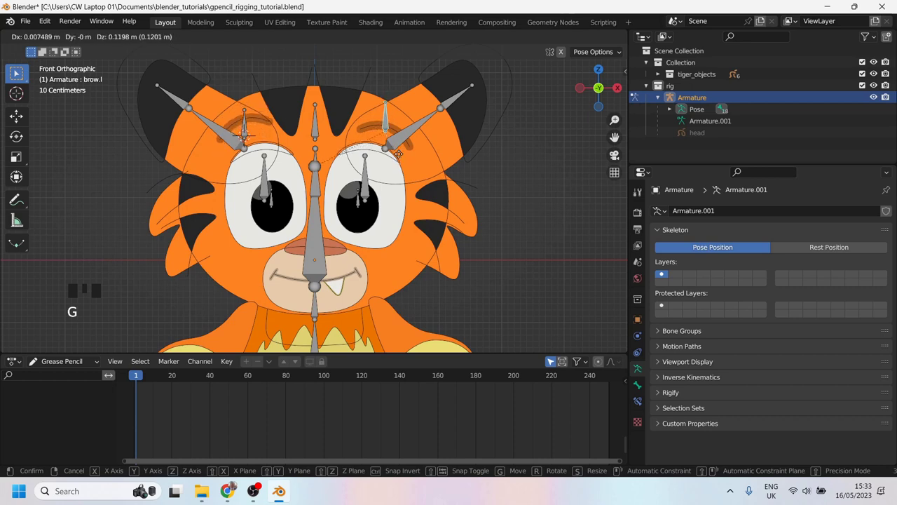
{"action": "right_click", "coordinate": [454, 108]}
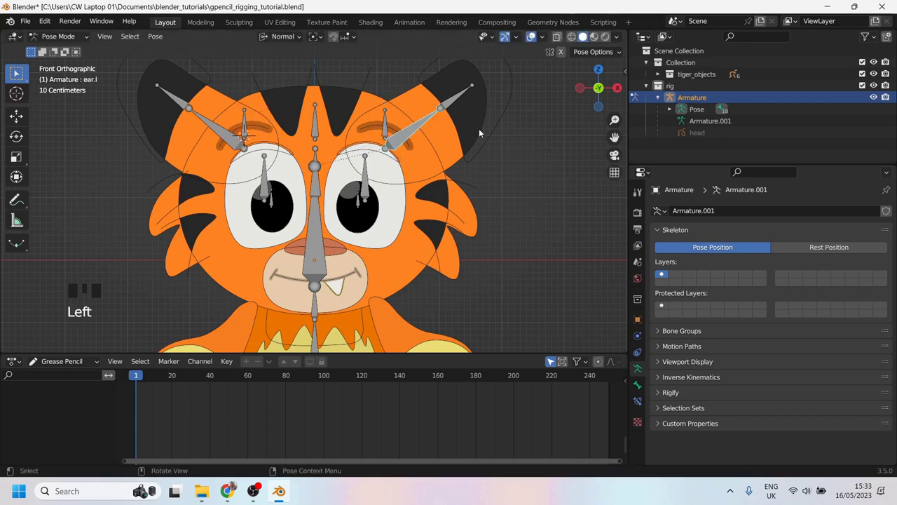
Step: Test the ear.l bone with a rotation and the eye.l and pupil.l bones with moves
{"action": "key", "text": "r"}
{"action": "right_click", "coordinate": [381, 176]}
{"action": "left_click", "coordinate": [361, 197]}
{"action": "key", "text": "g"}
{"action": "right_click", "coordinate": [358, 209]}
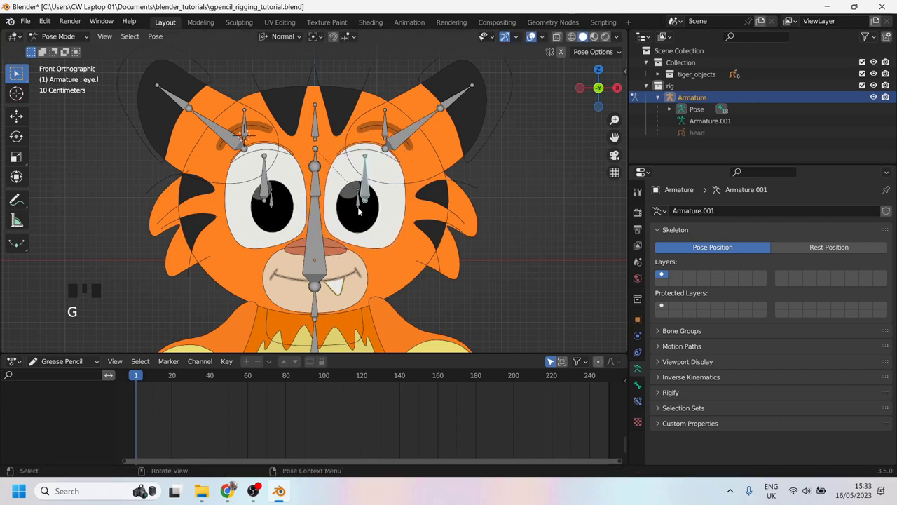
{"action": "left_click", "coordinate": [358, 206]}
{"action": "key", "text": "g"}
{"action": "right_click", "coordinate": [374, 236]}
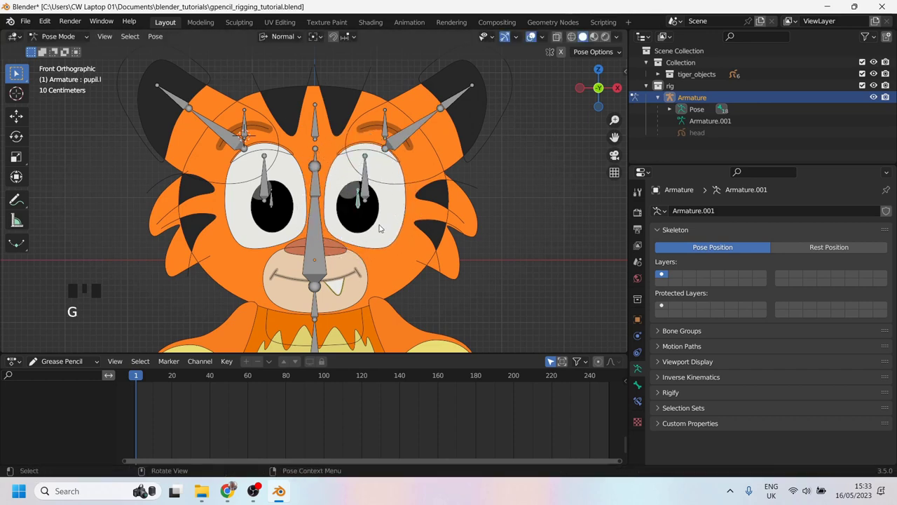
Step: Test-move the mussel bone over the tiger's muzzle and switch the armature to Object Mode
{"action": "left_click", "coordinate": [316, 270]}
{"action": "left_click", "coordinate": [316, 270]}
{"action": "left_click", "coordinate": [317, 270]}
{"action": "key", "text": "g"}
{"action": "right_click", "coordinate": [295, 260]}
{"action": "scroll", "coordinate": [322, 191], "scroll_direction": "down", "scroll_amount": 1}
{"action": "scroll", "coordinate": [253, 129], "scroll_direction": "up", "scroll_amount": 1}
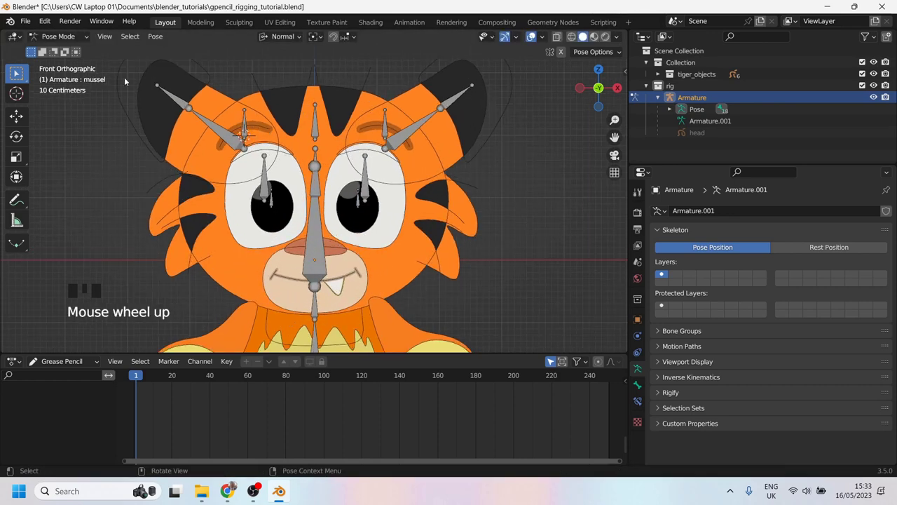
{"action": "left_click", "coordinate": [58, 37]}
{"action": "left_click", "coordinate": [56, 51]}
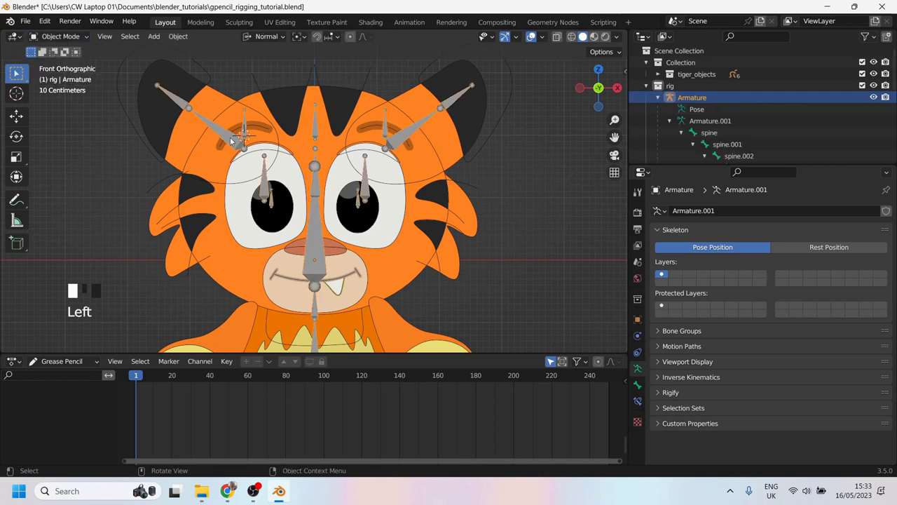
{"action": "left_click", "coordinate": [216, 149]}
{"action": "key", "text": "Tab"}
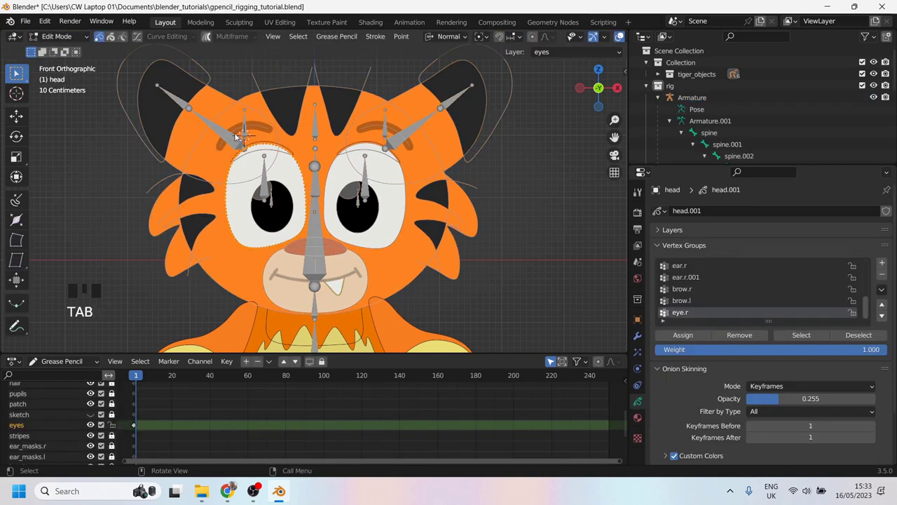
{"action": "left_click", "coordinate": [245, 128]}
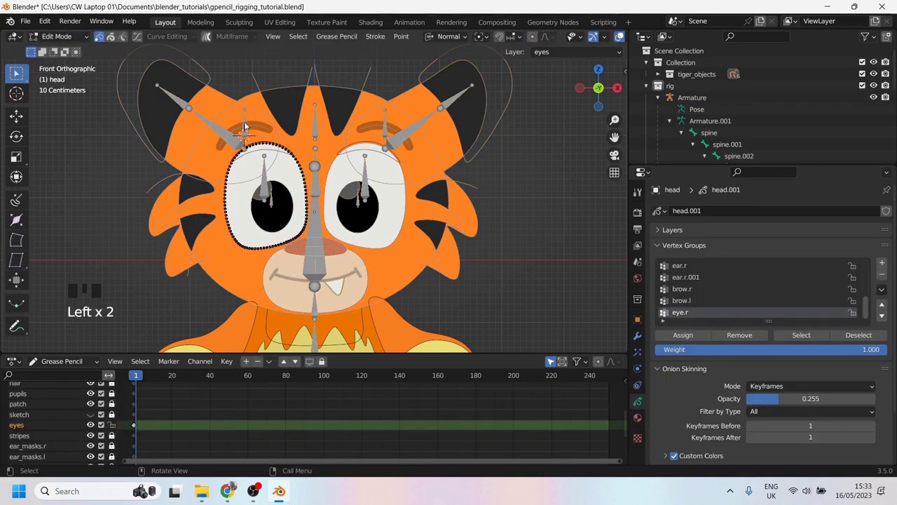
{"action": "key", "text": "Tab"}
Step: Check the names of the two eyebrow bones in the armature's Edit Mode and return to Object Mode
{"action": "left_click", "coordinate": [244, 127]}
{"action": "key", "text": "Tab"}
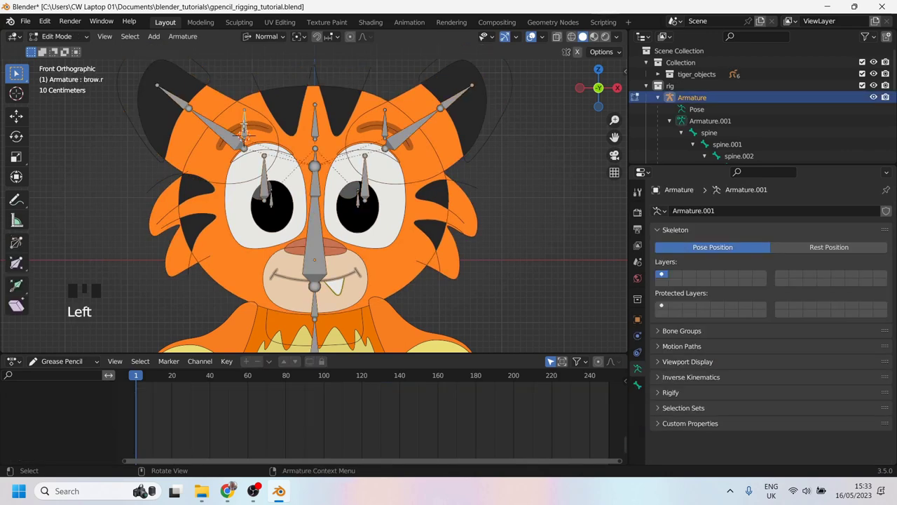
{"action": "key", "text": "F2"}
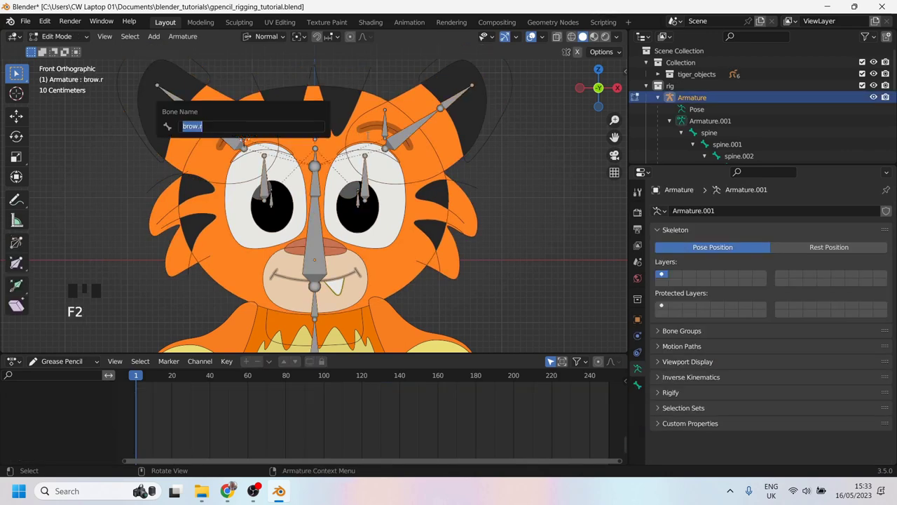
{"action": "left_click", "coordinate": [384, 124]}
{"action": "key", "text": "F2"}
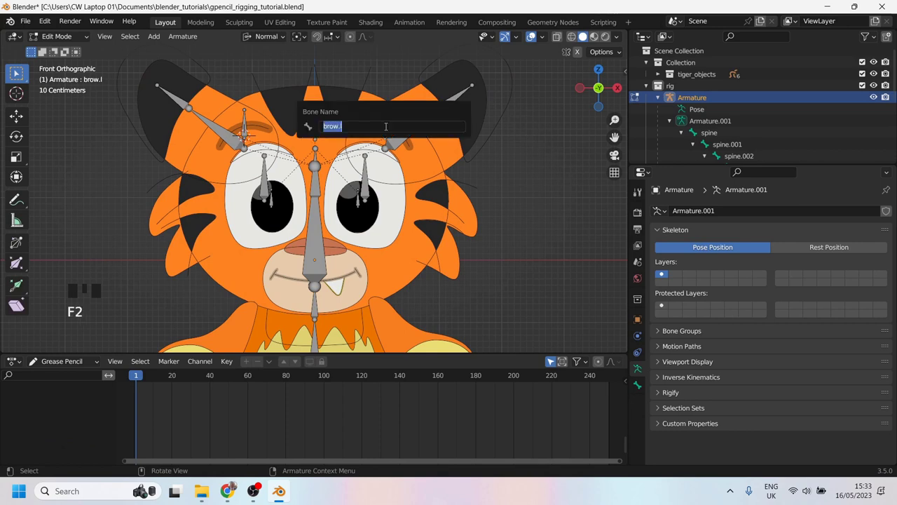
{"action": "left_click", "coordinate": [60, 36]}
{"action": "left_click", "coordinate": [57, 48]}
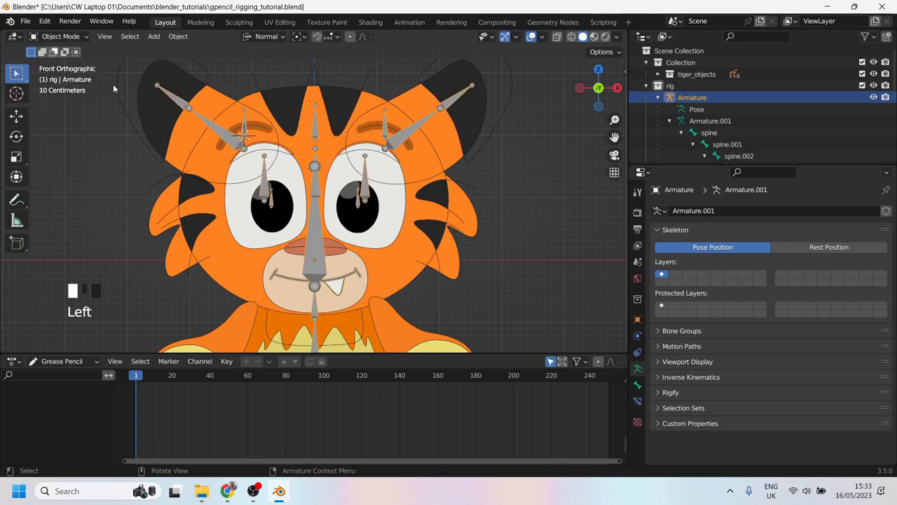
Step: Select the head Grease Pencil object and switch it to Weight Paint mode
{"action": "left_click", "coordinate": [274, 110]}
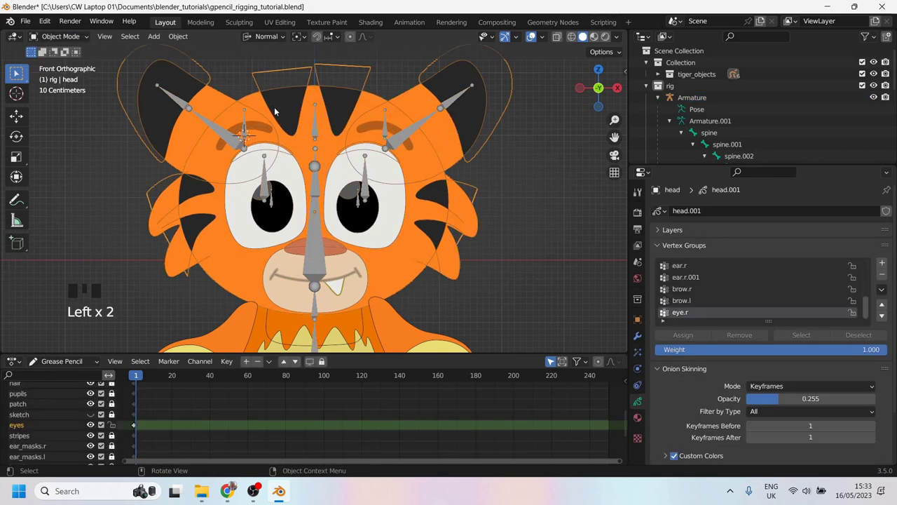
{"action": "left_click", "coordinate": [74, 36]}
{"action": "left_click", "coordinate": [67, 102]}
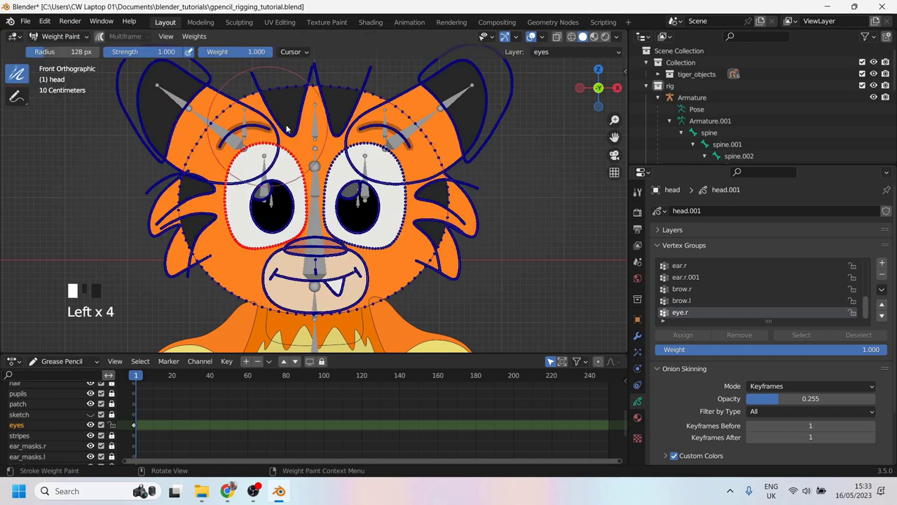
Step: Choose the brow.r vertex group and try to erase its weight from the tiger's left eyebrow with a brush weight of 0.000
{"action": "scroll", "coordinate": [719, 301], "scroll_direction": "down", "scroll_amount": 2}
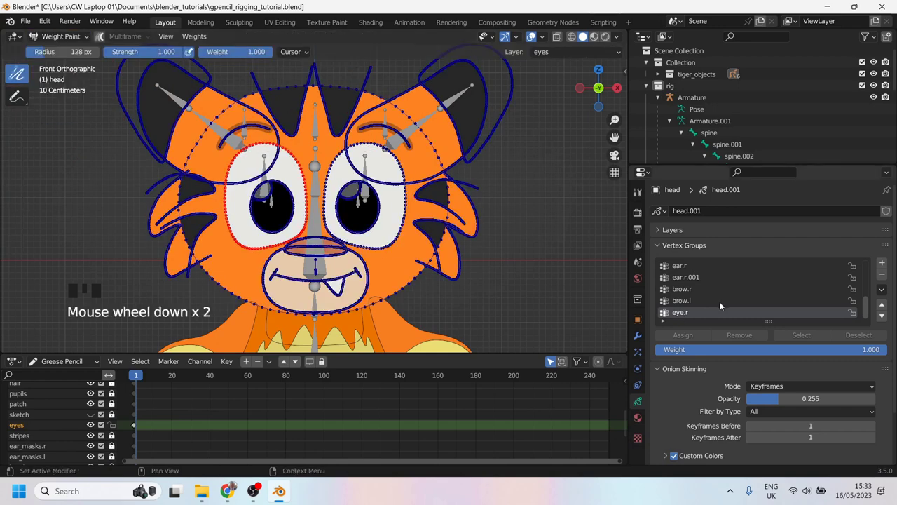
{"action": "left_click", "coordinate": [681, 288]}
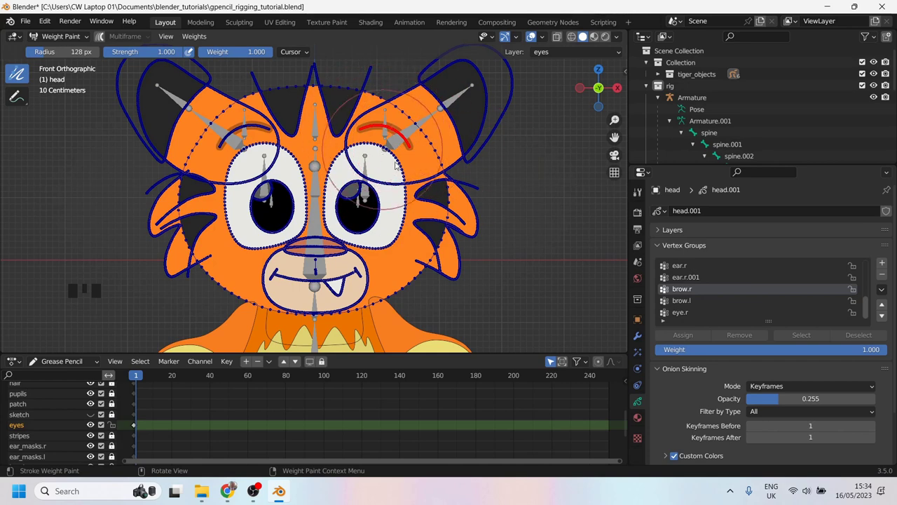
{"action": "left_click_drag", "start_coordinate": [251, 55], "coordinate": [176, 55]}
{"action": "mouse_move", "coordinate": [370, 124]}
{"action": "left_mouse_down"}
{"action": "mouse_move", "coordinate": [366, 137]}
{"action": "mouse_move", "coordinate": [382, 134]}
{"action": "mouse_move", "coordinate": [366, 128]}
{"action": "mouse_move", "coordinate": [379, 137]}
{"action": "mouse_move", "coordinate": [345, 131]}
{"action": "mouse_move", "coordinate": [378, 132]}
{"action": "mouse_move", "coordinate": [364, 135]}
{"action": "left_mouse_up"}
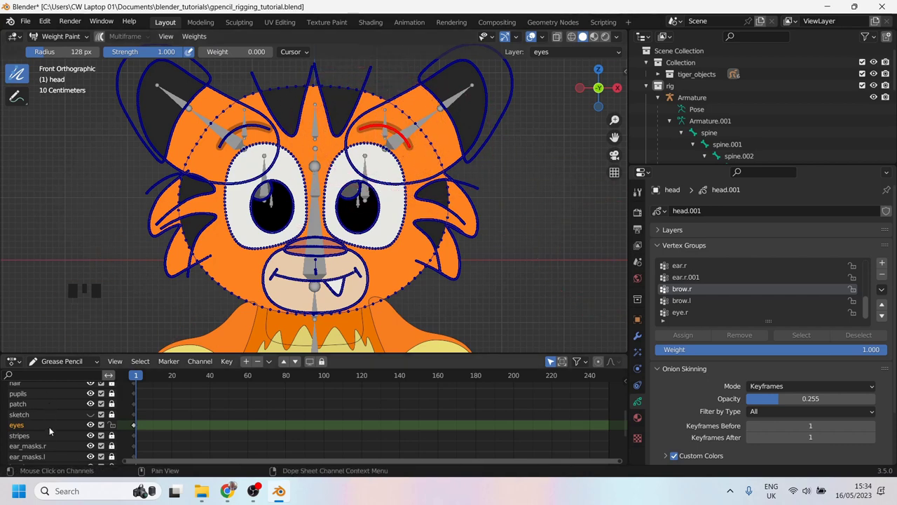
Step: On the brows layer, erase the brow.r weight from the tiger's left eyebrow and paint its right eyebrow at weight 1.000
{"action": "scroll", "coordinate": [49, 429], "scroll_direction": "down", "scroll_amount": 5}
{"action": "scroll", "coordinate": [25, 435], "scroll_direction": "up", "scroll_amount": 4}
{"action": "scroll", "coordinate": [28, 435], "scroll_direction": "up", "scroll_amount": 1}
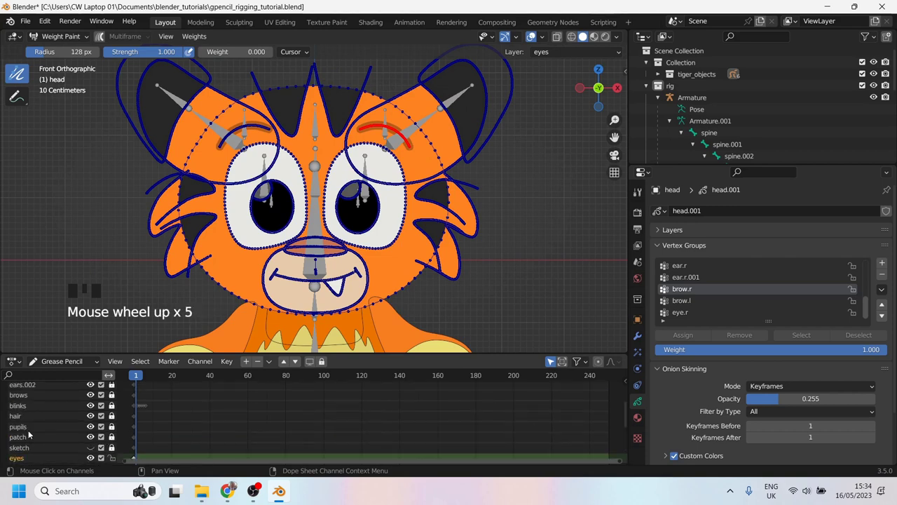
{"action": "left_click", "coordinate": [18, 395]}
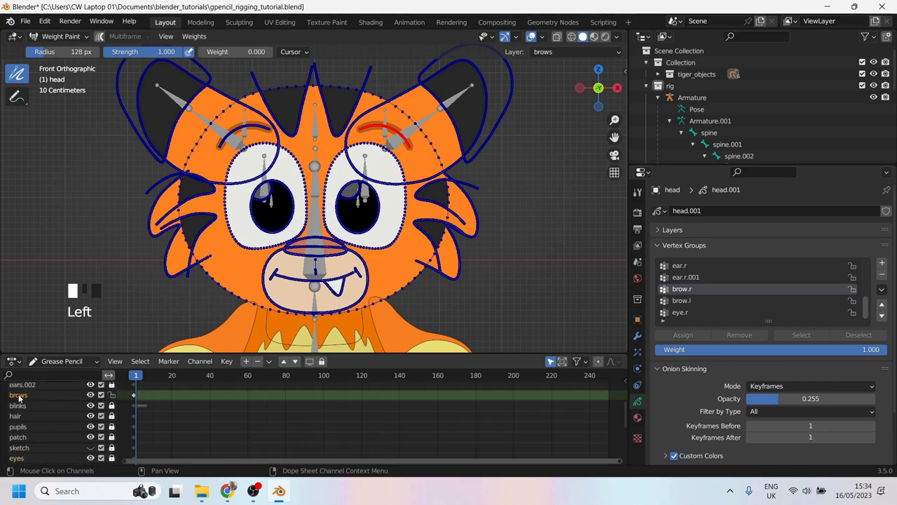
{"action": "left_click", "coordinate": [393, 130]}
{"action": "left_click_drag", "start_coordinate": [361, 126], "coordinate": [414, 146]}
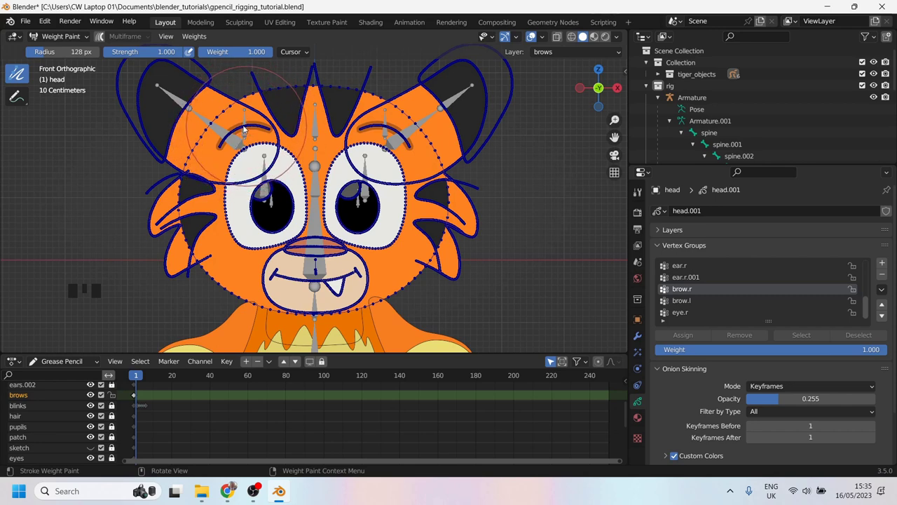
{"action": "mouse_move", "coordinate": [221, 140]}
{"action": "left_mouse_down"}
{"action": "mouse_move", "coordinate": [270, 130]}
{"action": "mouse_move", "coordinate": [283, 153]}
{"action": "left_mouse_up"}
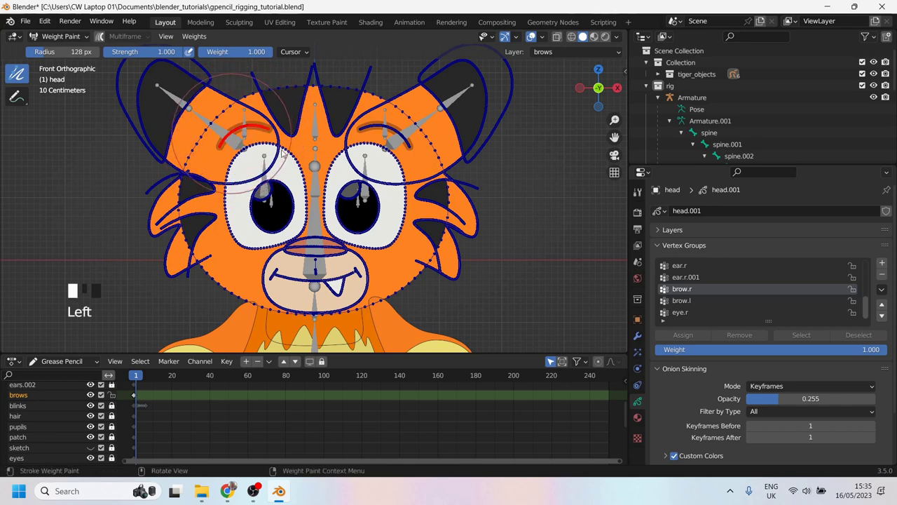
Step: For the brow.l group, erase the right eyebrow's weight, paint the left eyebrow at 1.000, and return to Object Mode
{"action": "left_click", "coordinate": [690, 300]}
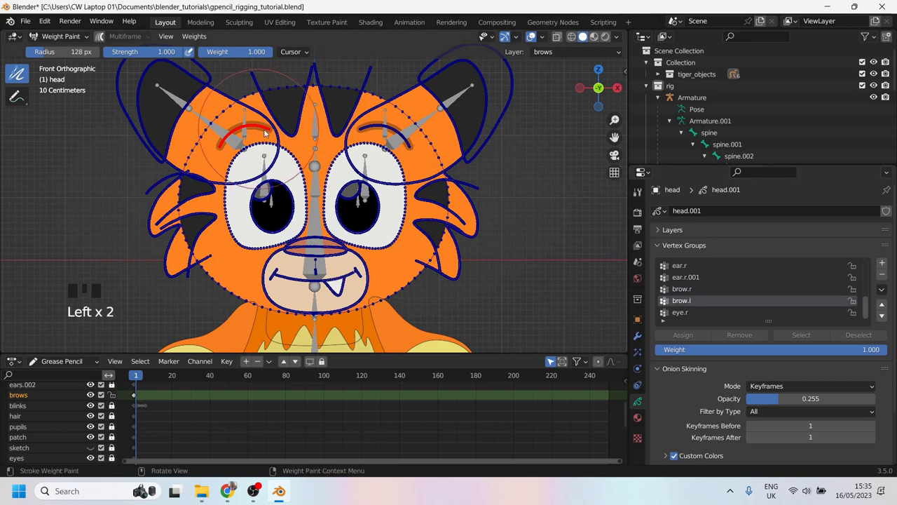
{"action": "left_click_drag", "start_coordinate": [255, 52], "coordinate": [198, 52]}
{"action": "left_click_drag", "start_coordinate": [243, 126], "coordinate": [249, 126]}
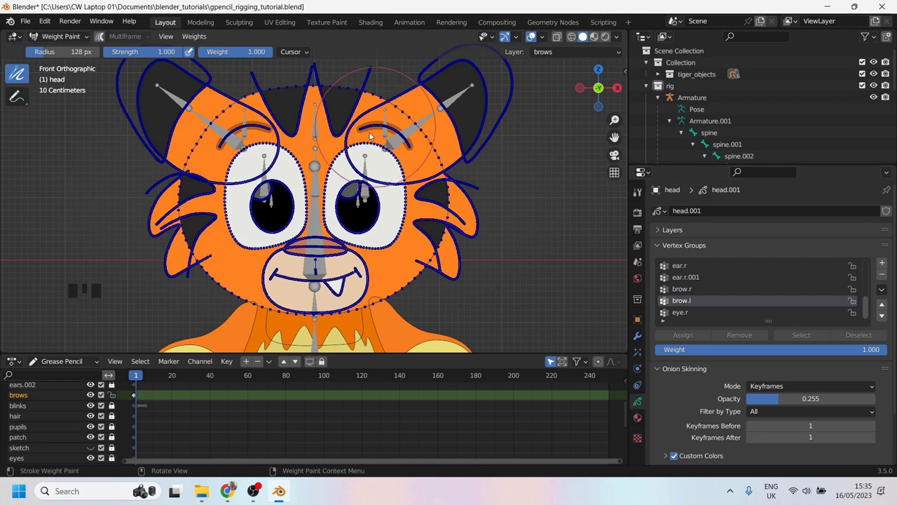
{"action": "mouse_move", "coordinate": [410, 137]}
{"action": "left_mouse_down"}
{"action": "mouse_move", "coordinate": [423, 143]}
{"action": "mouse_move", "coordinate": [375, 140]}
{"action": "left_mouse_up"}
{"action": "left_click", "coordinate": [60, 37]}
{"action": "left_click", "coordinate": [60, 53]}
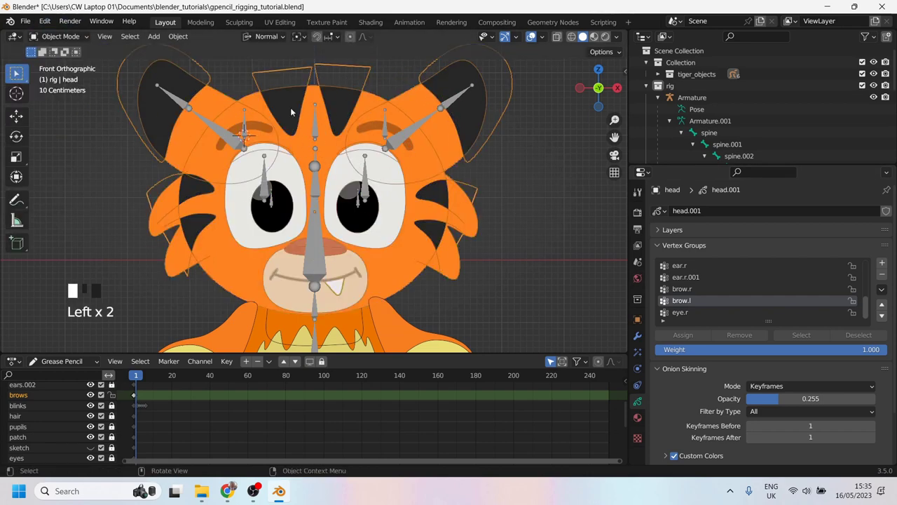
Step: Put the armature in Pose Mode and test-move the brow.l and brow.r bones
{"action": "left_click", "coordinate": [315, 131]}
{"action": "key", "text": "ctrl+Tab"}
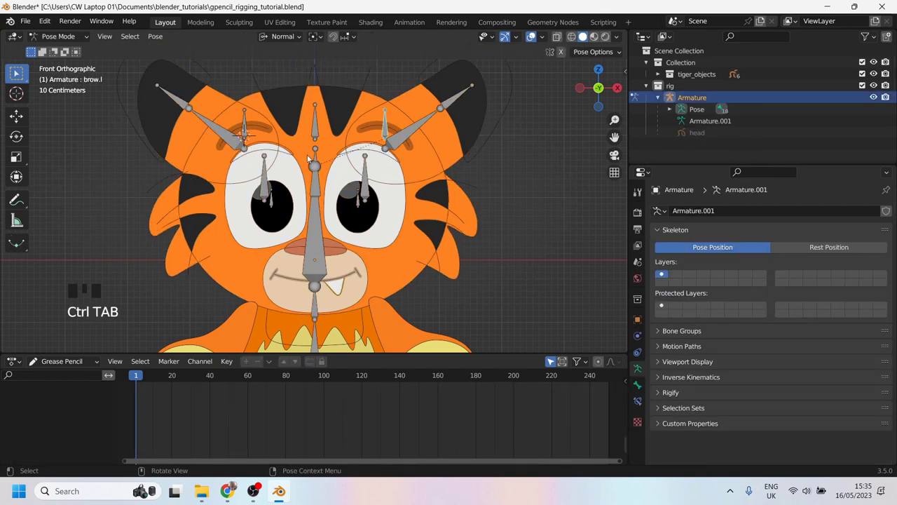
{"action": "key", "text": "g"}
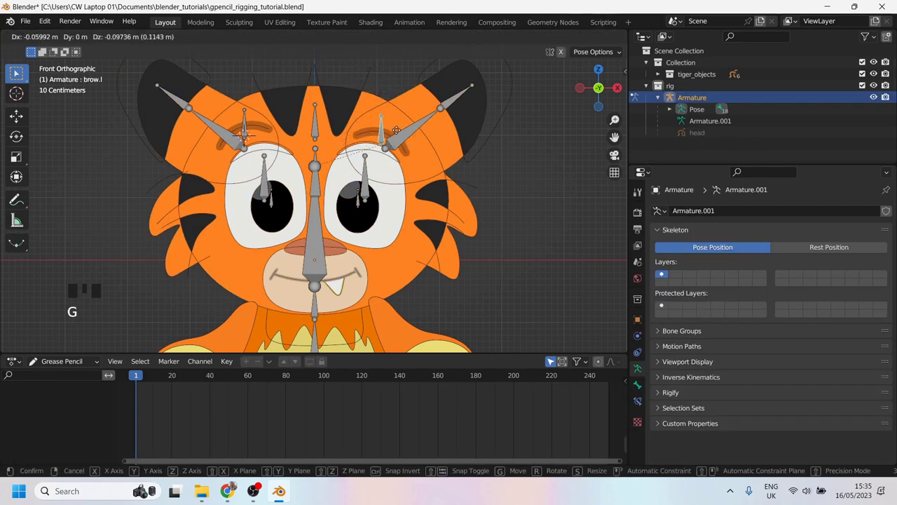
{"action": "right_click", "coordinate": [379, 120]}
{"action": "left_click", "coordinate": [244, 125]}
{"action": "key", "text": "g"}
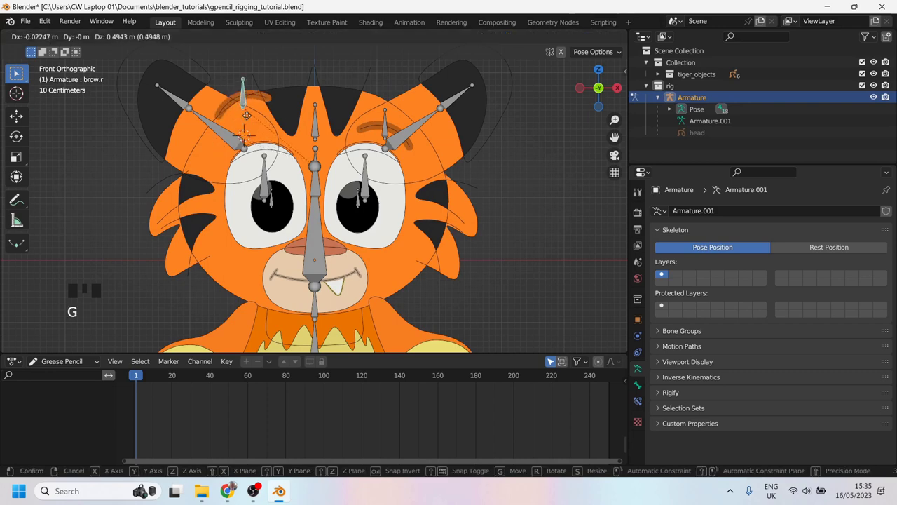
Step: Test-move the pupil.r bone inside the tiger's right eye
{"action": "left_click", "coordinate": [267, 191]}
{"action": "left_click", "coordinate": [273, 204]}
{"action": "key", "text": "g"}
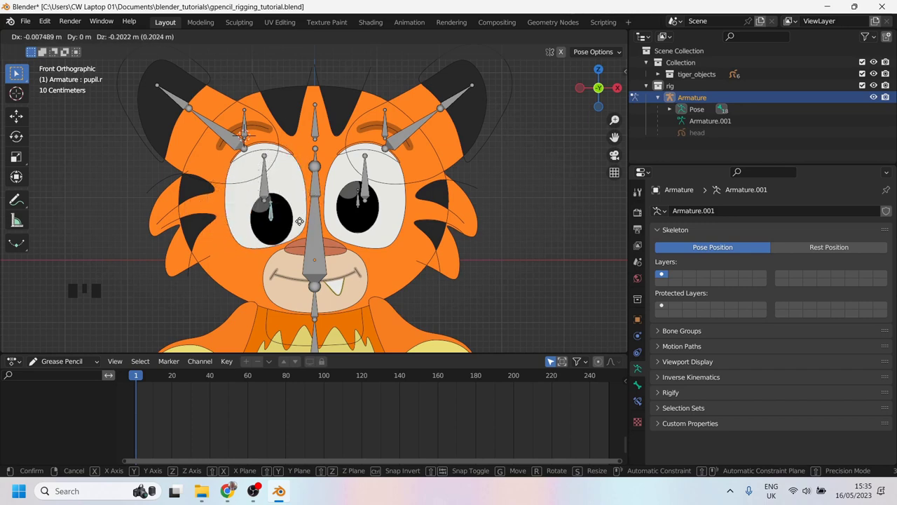
{"action": "right_click", "coordinate": [291, 215]}
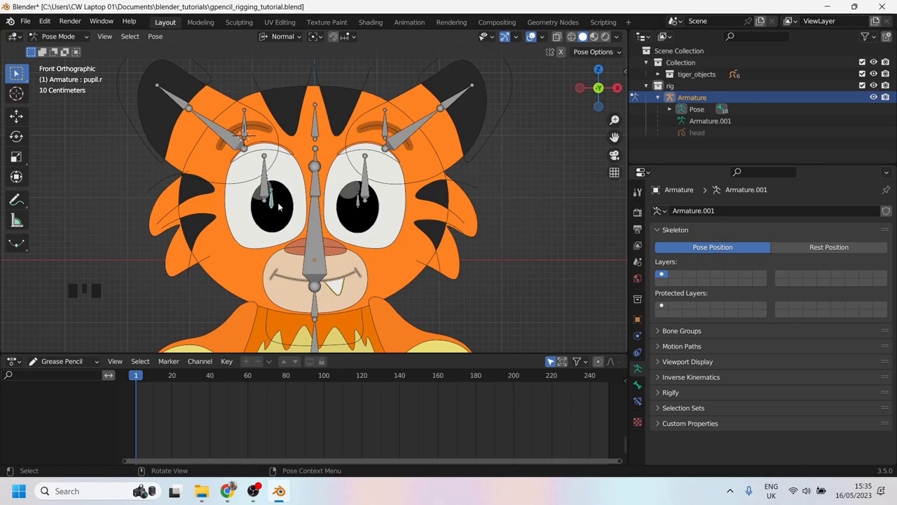
Step: Put the head object in Edit Mode, enlarge the layer list area, and activate the pupils layer with its strokes selected
{"action": "left_click", "coordinate": [58, 37]}
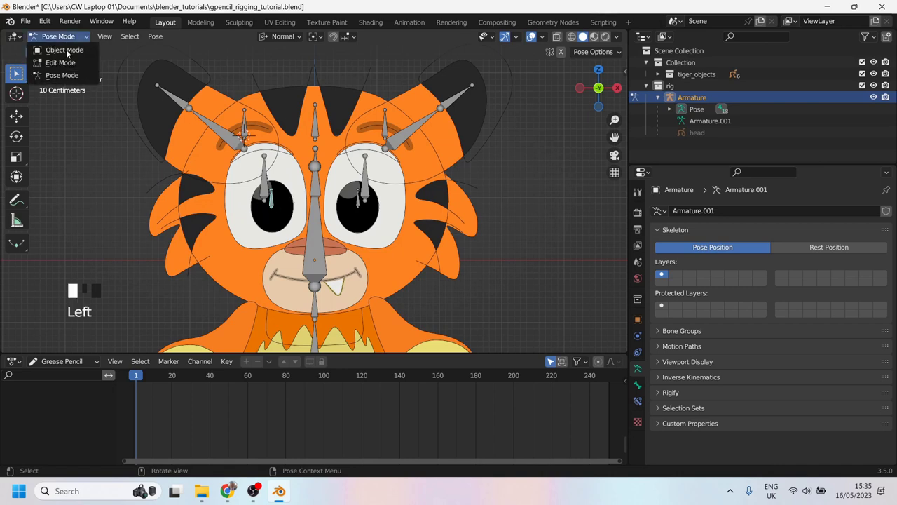
{"action": "left_click", "coordinate": [64, 51]}
{"action": "left_click", "coordinate": [245, 227]}
{"action": "left_click_drag", "start_coordinate": [111, 353], "coordinate": [110, 192]}
{"action": "left_click_drag", "start_coordinate": [628, 251], "coordinate": [707, 250]}
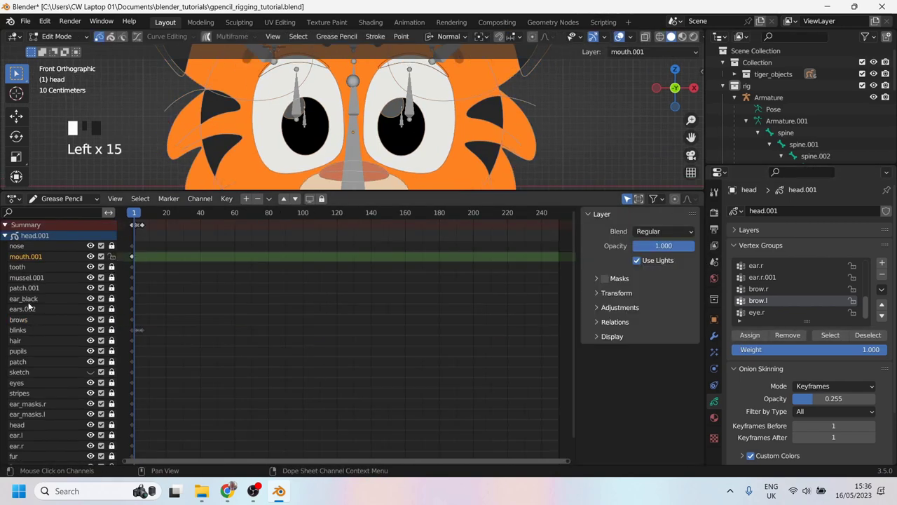
{"action": "left_click", "coordinate": [33, 299]}
{"action": "left_click", "coordinate": [25, 352]}
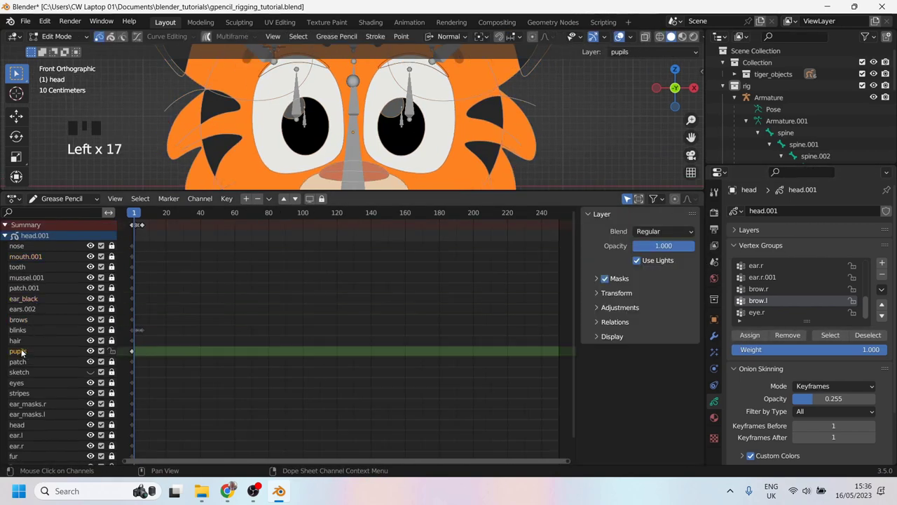
{"action": "right_click", "coordinate": [28, 355]}
{"action": "left_click", "coordinate": [38, 352]}
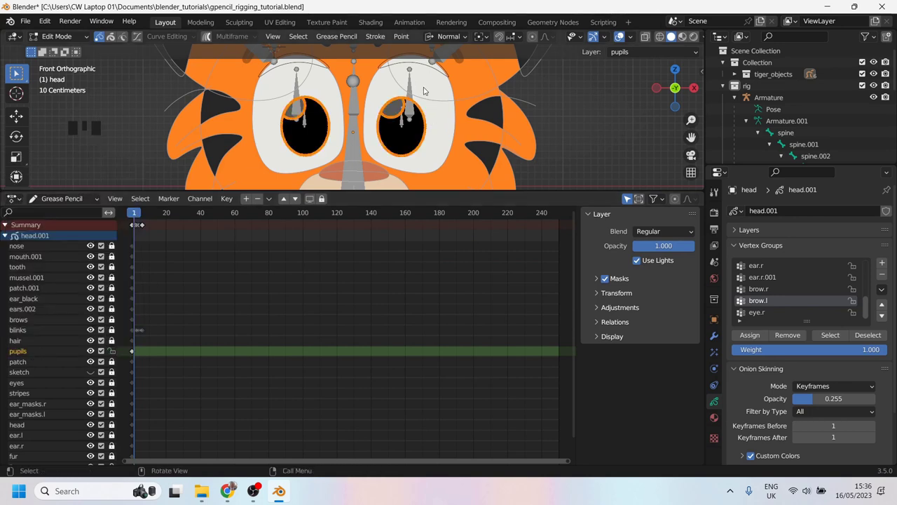
Step: Show the pupils layer's masks, invert its eyes mask, and test-move the pupil strokes sideways out of the eyes
{"action": "left_click", "coordinate": [597, 278]}
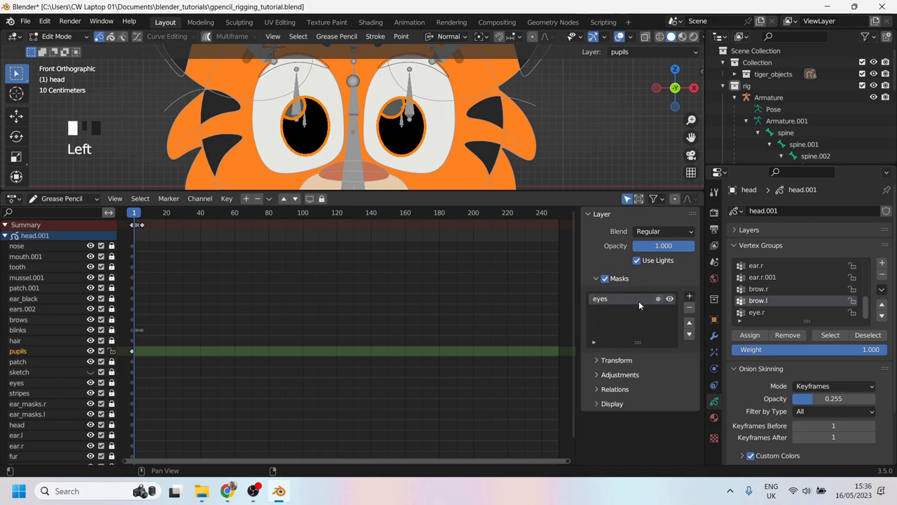
{"action": "left_click", "coordinate": [690, 298]}
{"action": "left_click", "coordinate": [690, 297]}
{"action": "left_click", "coordinate": [658, 299]}
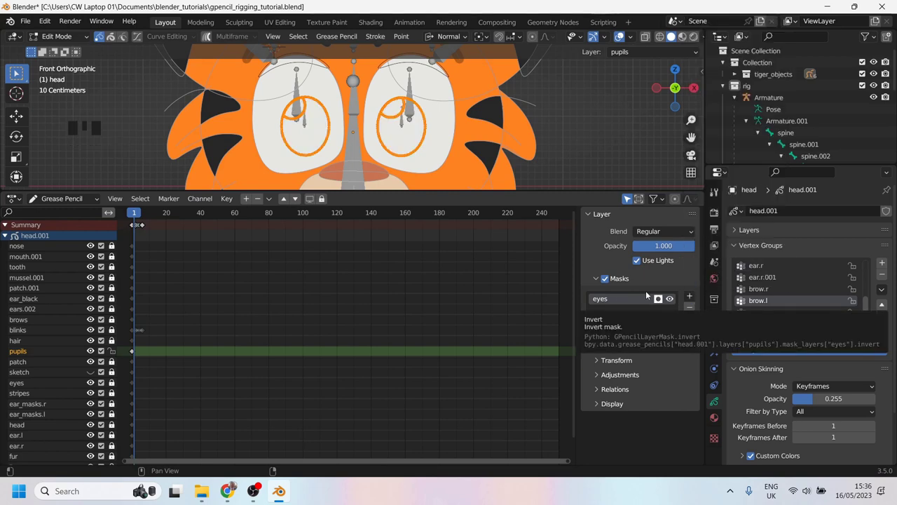
{"action": "key", "text": "g"}
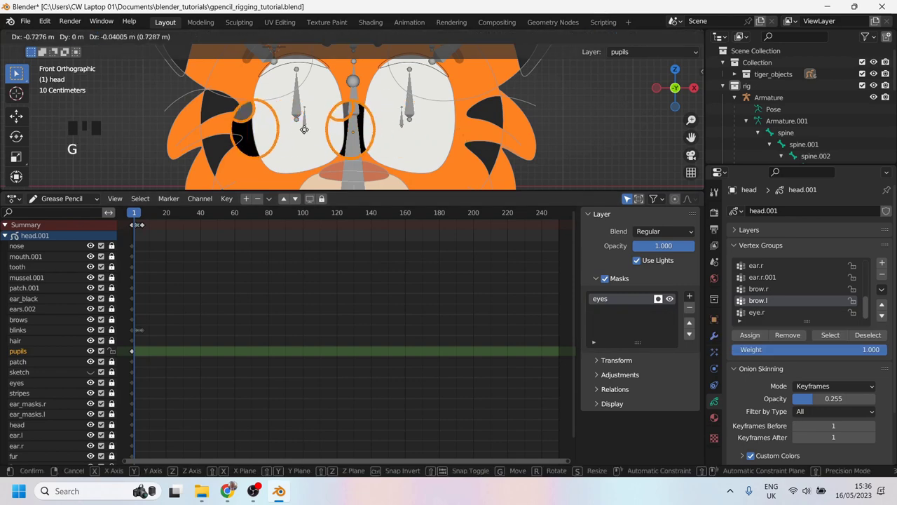
{"action": "key", "text": "Escape"}
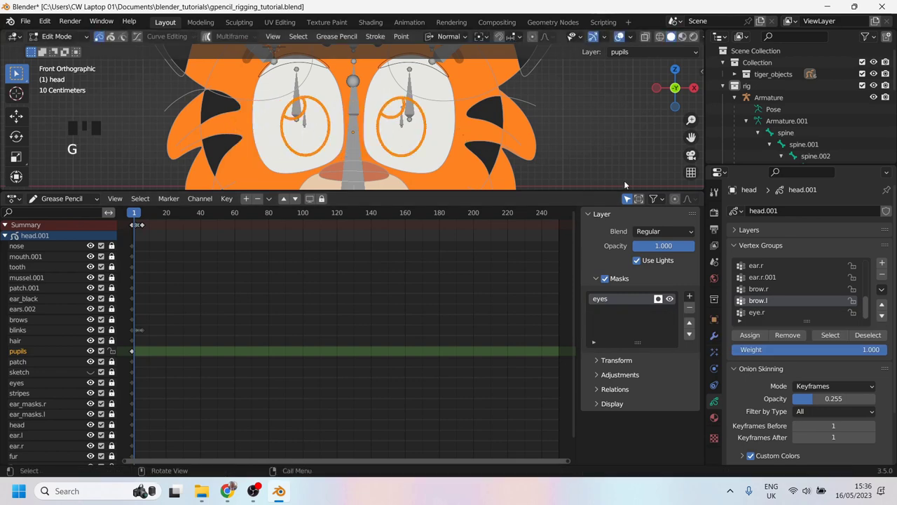
Step: Turn off the eyes mask inversion and test-move the pupil strokes down past the lower edge of the eyes
{"action": "left_click", "coordinate": [659, 299]}
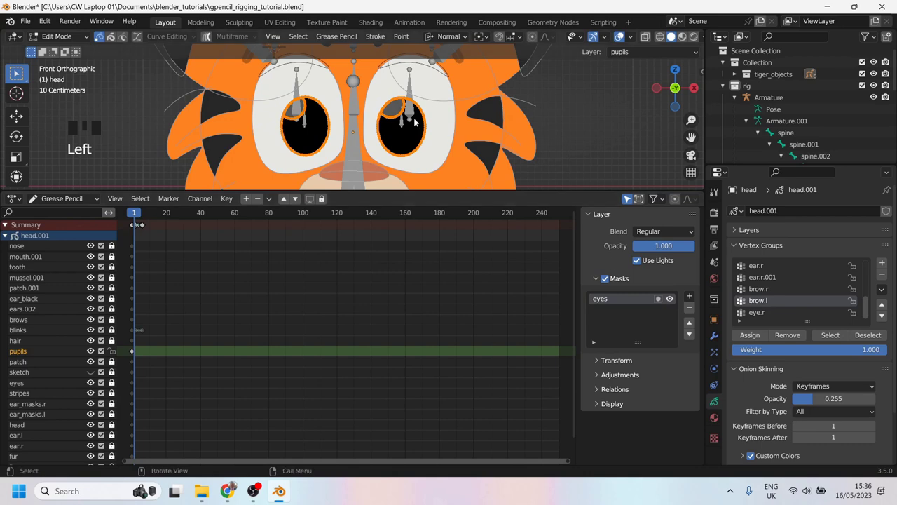
{"action": "key", "text": "g"}
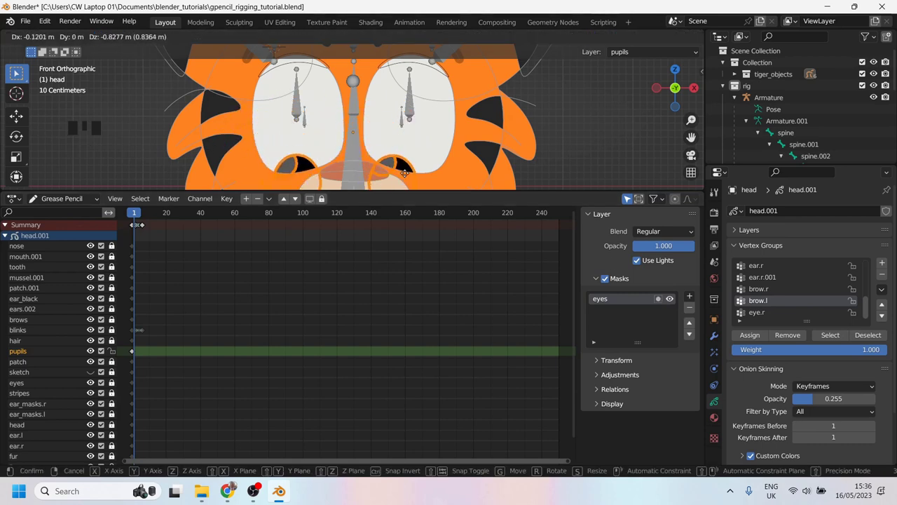
{"action": "key", "text": "Escape"}
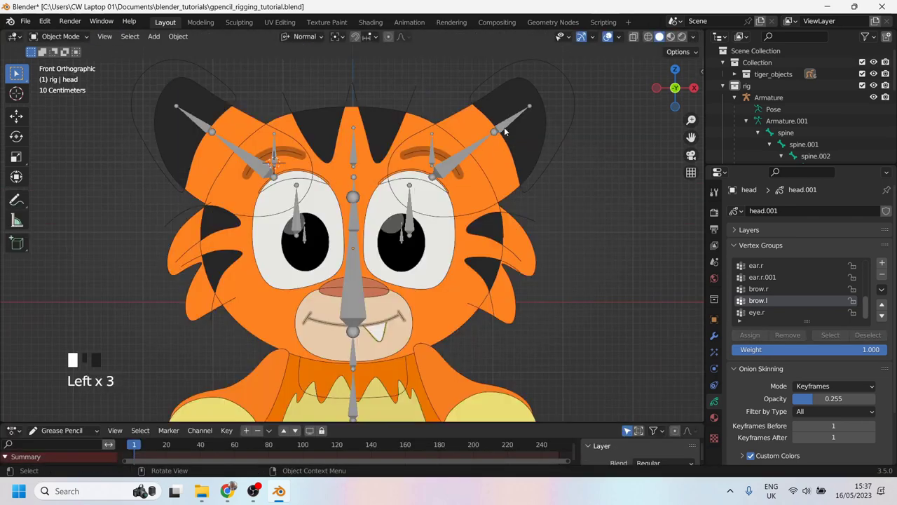
Step: Put the armature in Pose Mode and test-rotate the ear.l.001 bone at the tip of the left ear
{"action": "left_click", "coordinate": [509, 125]}
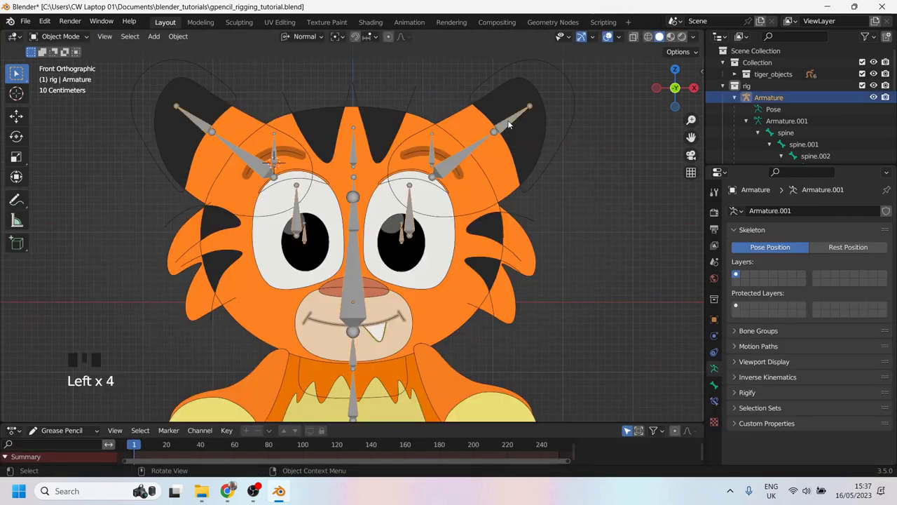
{"action": "key", "text": "ctrl+Tab"}
{"action": "key", "text": "r"}
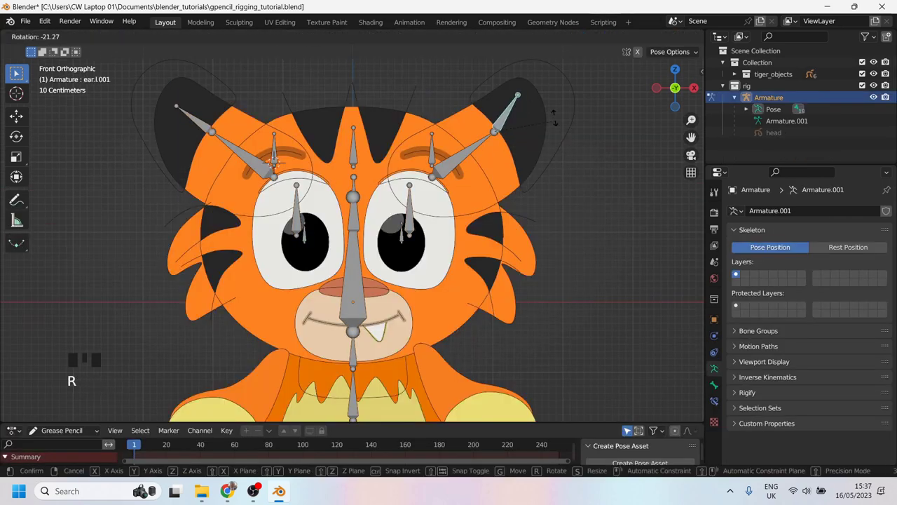
{"action": "right_click", "coordinate": [585, 150]}
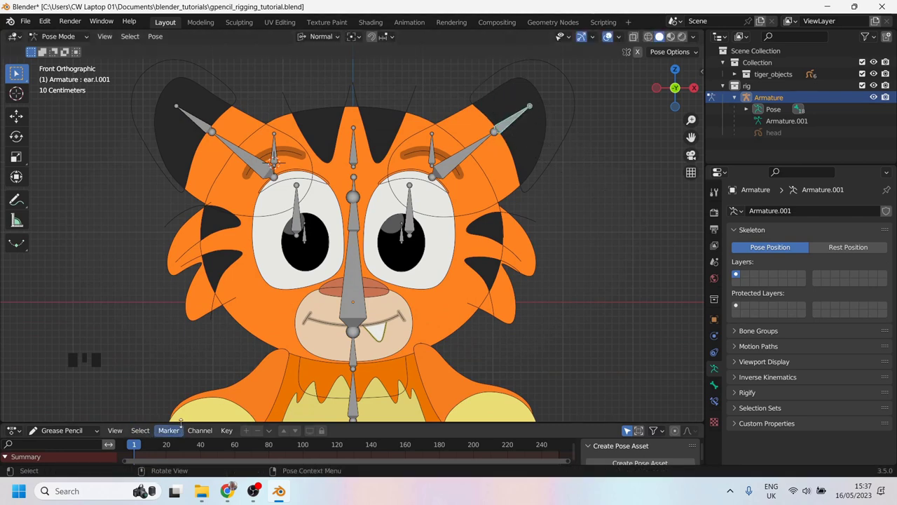
Step: Enlarge the animation editor below the viewport and switch it from Grease Pencil to Dope Sheet mode
{"action": "left_click_drag", "start_coordinate": [181, 424], "coordinate": [184, 365]}
{"action": "middle_click_drag", "start_coordinate": [439, 120], "coordinate": [436, 148], "text": "shift"}
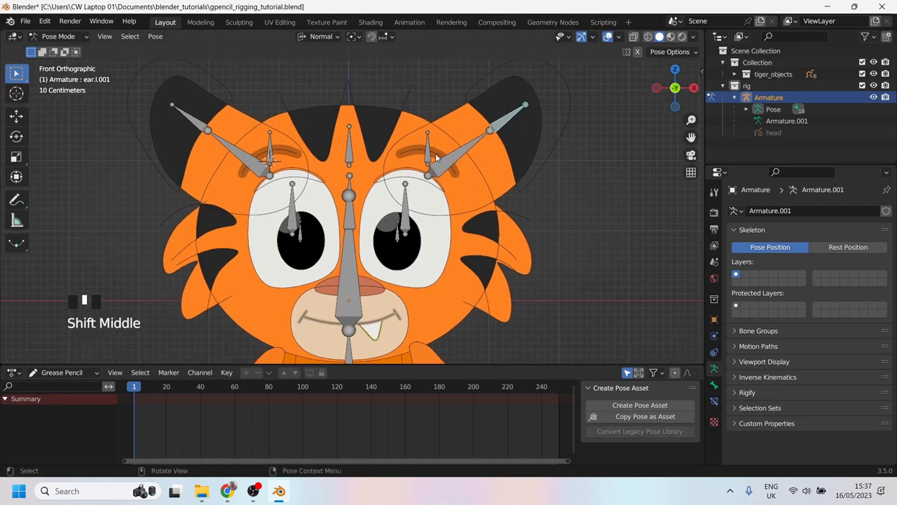
{"action": "left_click", "coordinate": [66, 374]}
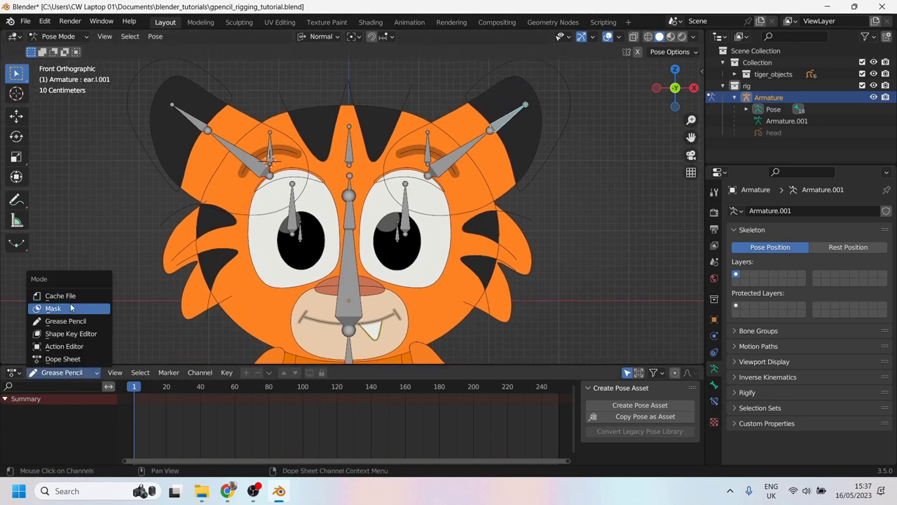
{"action": "left_click_drag", "start_coordinate": [54, 374], "coordinate": [60, 360]}
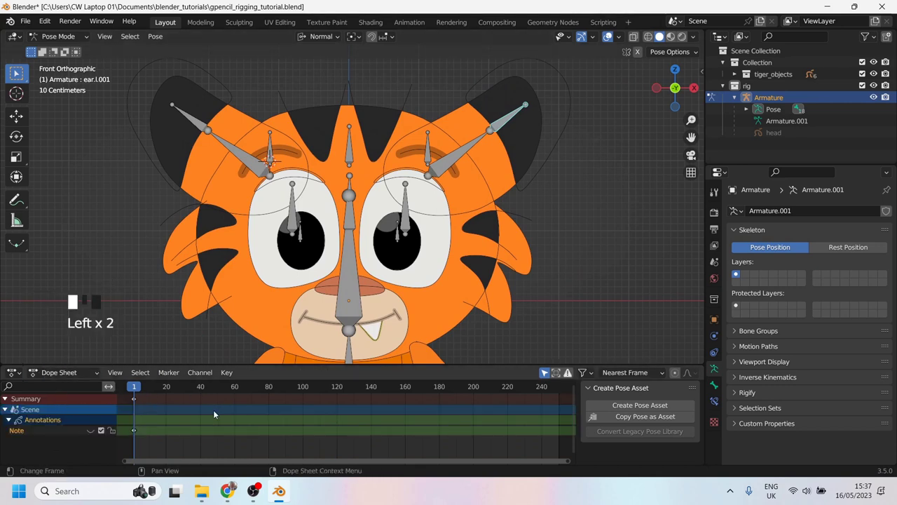
Step: Collapse the Summary channels while in the Timeline, switch back to the Dope Sheet, and zoom in on its frames
{"action": "key", "text": "shift+F12"}
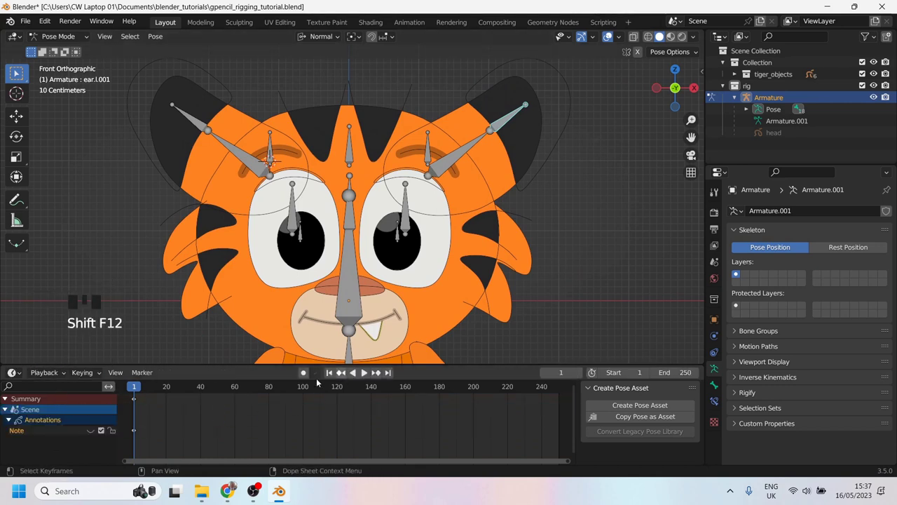
{"action": "left_click", "coordinate": [5, 398]}
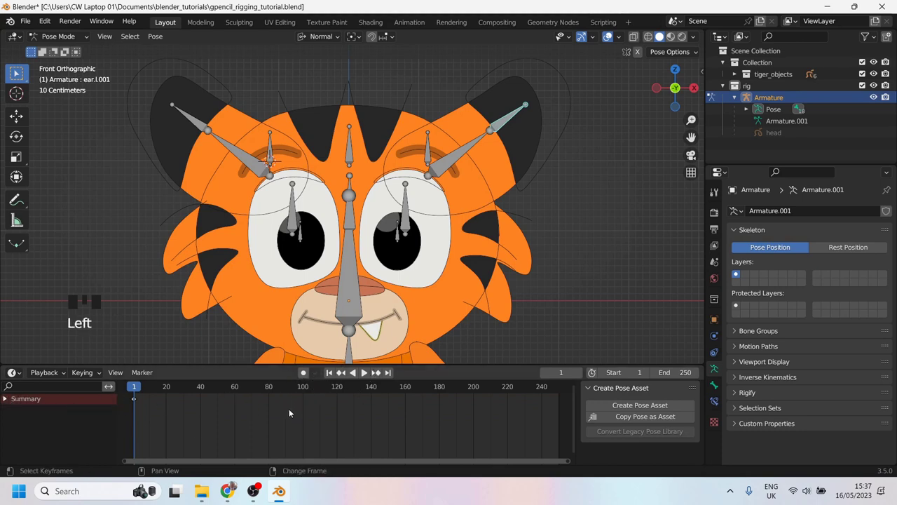
{"action": "key", "text": "shift+F12"}
{"action": "scroll", "coordinate": [168, 415], "scroll_direction": "up", "scroll_amount": 4}
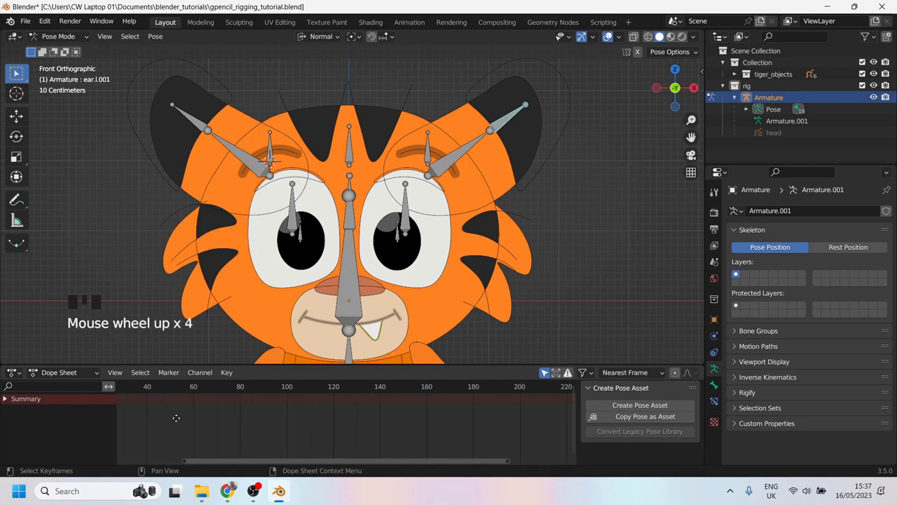
Step: Bring the first frames into view in the Dope Sheet, scrub to frame 21 and return the playhead to frame 1
{"action": "middle_click_drag", "start_coordinate": [175, 416], "coordinate": [434, 418]}
{"action": "scroll", "coordinate": [367, 409], "scroll_direction": "up", "scroll_amount": 8}
{"action": "scroll", "coordinate": [367, 413], "scroll_direction": "up", "scroll_amount": 3}
{"action": "left_click", "coordinate": [365, 387]}
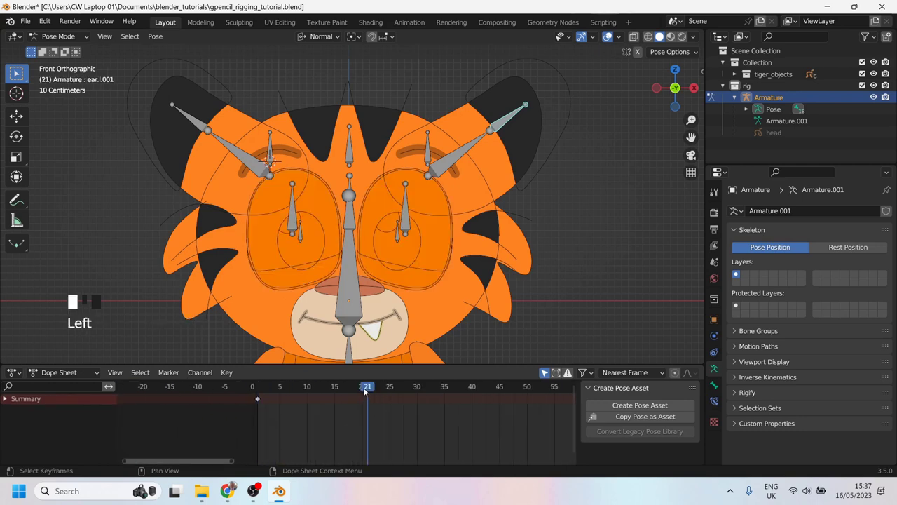
{"action": "key", "text": "ctrl"}
{"action": "left_click_drag", "start_coordinate": [359, 388], "coordinate": [266, 392]}
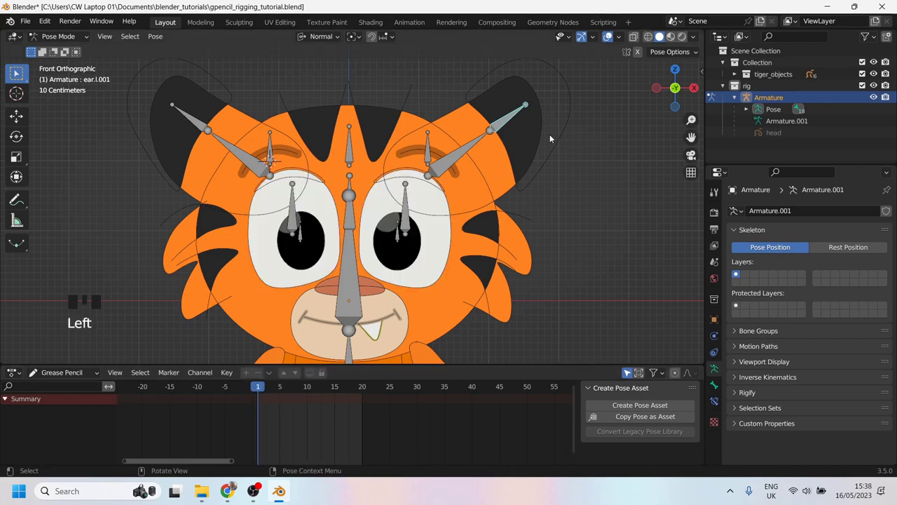
Step: Rotate the ear.l.001 bone -37.8° at frame 1 and insert a Location & Rotation keyframe for it
{"action": "key", "text": "r"}
{"action": "left_click", "coordinate": [537, 103]}
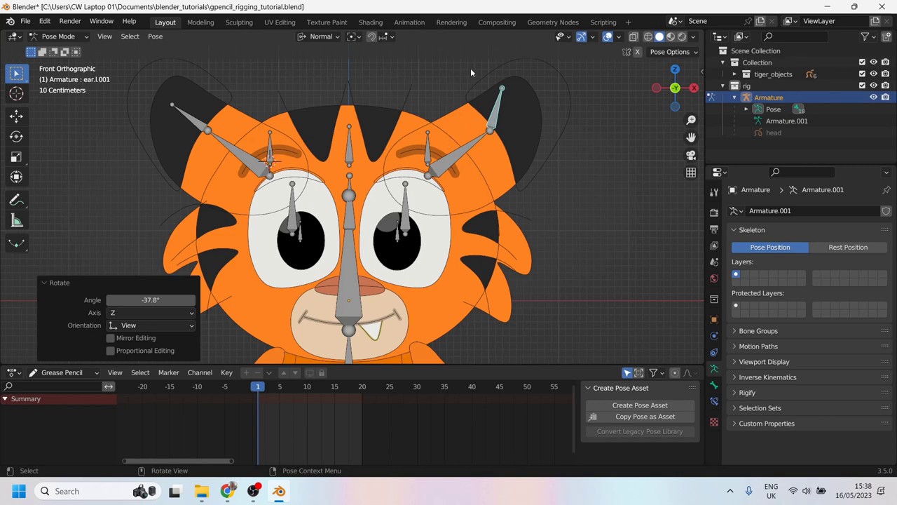
{"action": "key", "text": "i"}
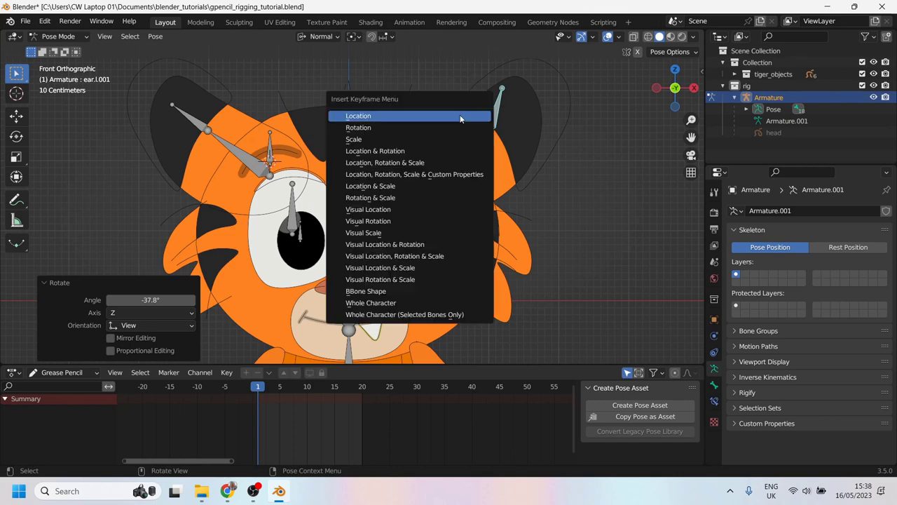
{"action": "left_click", "coordinate": [393, 150]}
Step: Switch the animation editor from Grease Pencil to Dope Sheet mode and collapse the Summary channels
{"action": "left_click", "coordinate": [70, 373]}
{"action": "left_click", "coordinate": [69, 359]}
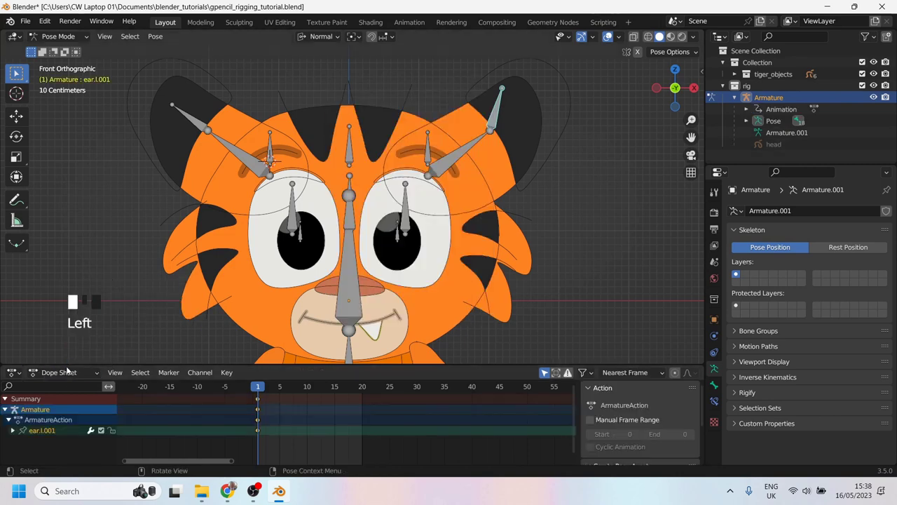
{"action": "left_click", "coordinate": [4, 409]}
{"action": "left_click", "coordinate": [5, 399]}
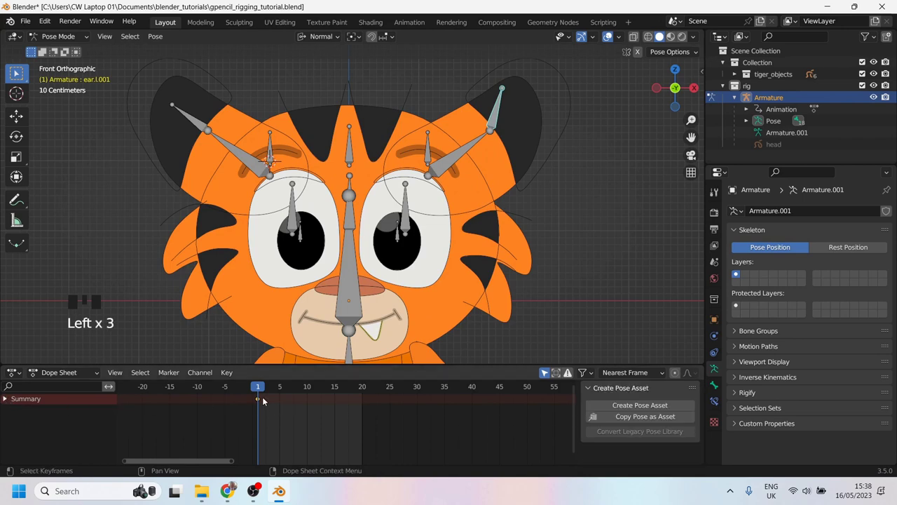
Step: Compare with the Grease Pencil mode, return to Dope Sheet mode and expand the Summary and Armature channels
{"action": "left_click", "coordinate": [56, 376]}
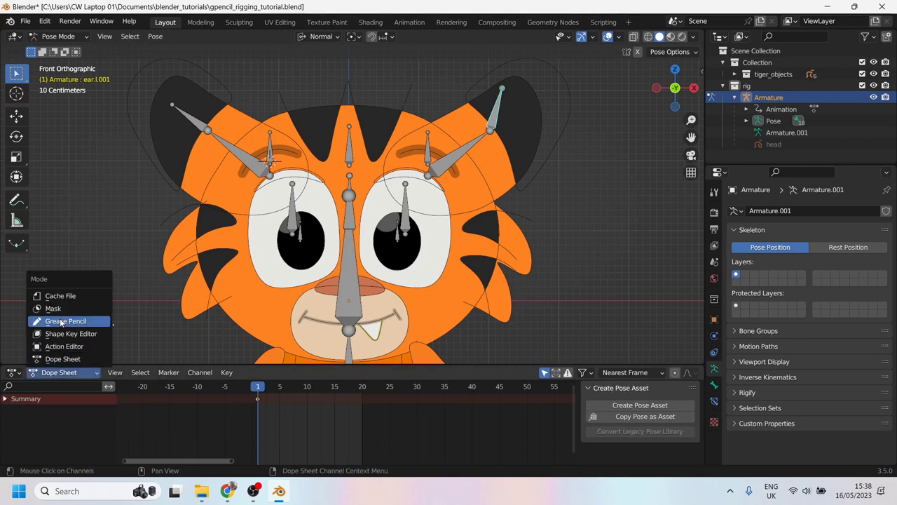
{"action": "left_click", "coordinate": [61, 320]}
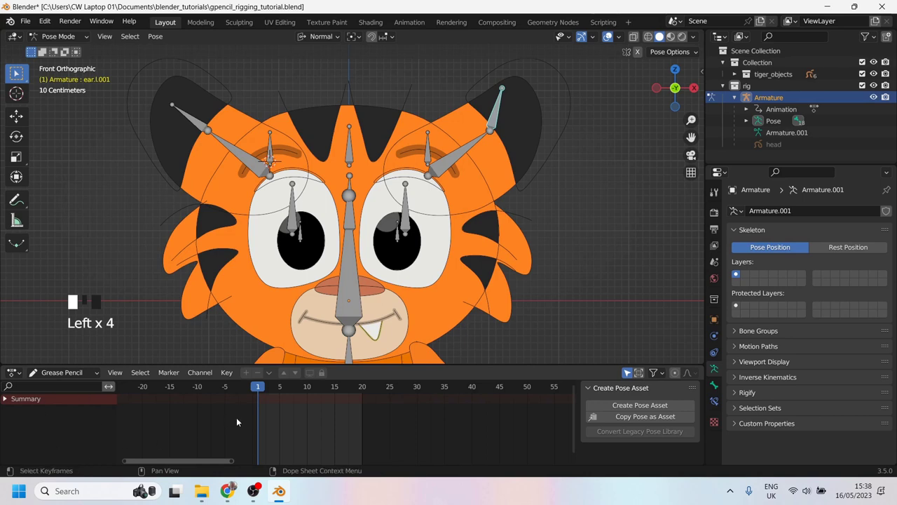
{"action": "left_click", "coordinate": [49, 374]}
{"action": "left_click", "coordinate": [62, 359]}
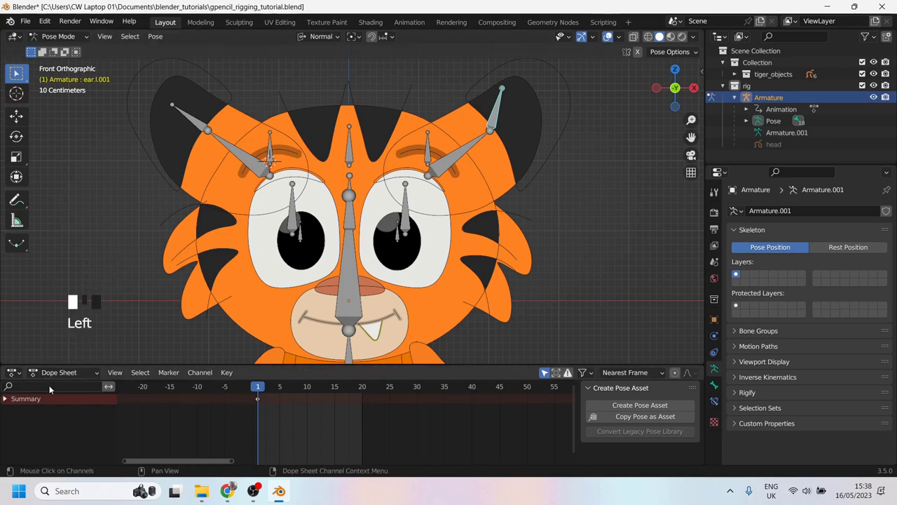
{"action": "left_click", "coordinate": [5, 399]}
{"action": "left_click", "coordinate": [4, 410]}
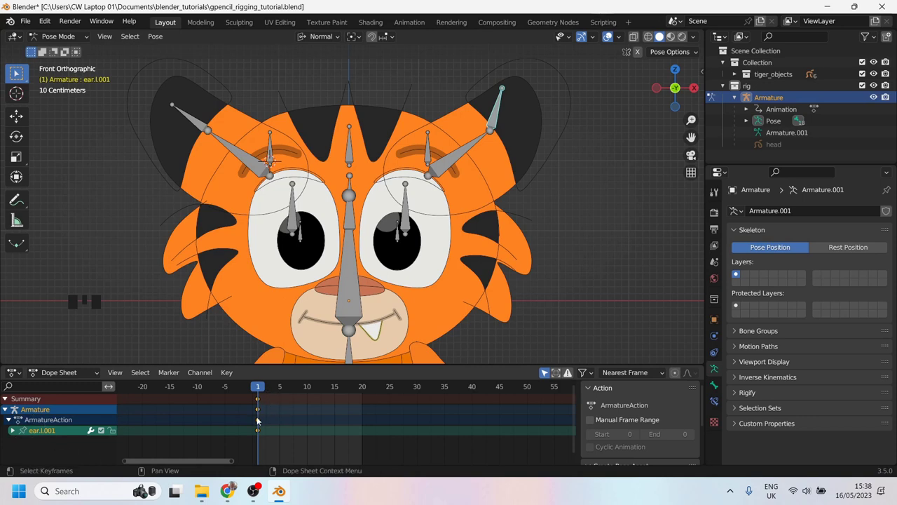
Step: Select the head drawing along with the armature in Object Mode and collapse both objects' channels in the Dope Sheet
{"action": "left_click", "coordinate": [264, 240], "text": "shift"}
{"action": "scroll", "coordinate": [45, 434], "scroll_direction": "down", "scroll_amount": 3}
{"action": "scroll", "coordinate": [44, 435], "scroll_direction": "up", "scroll_amount": 4}
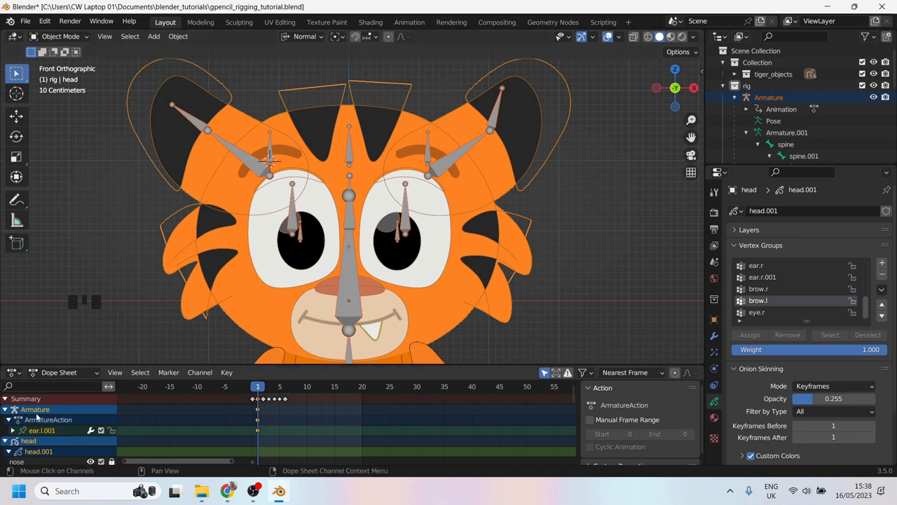
{"action": "left_click", "coordinate": [5, 410]}
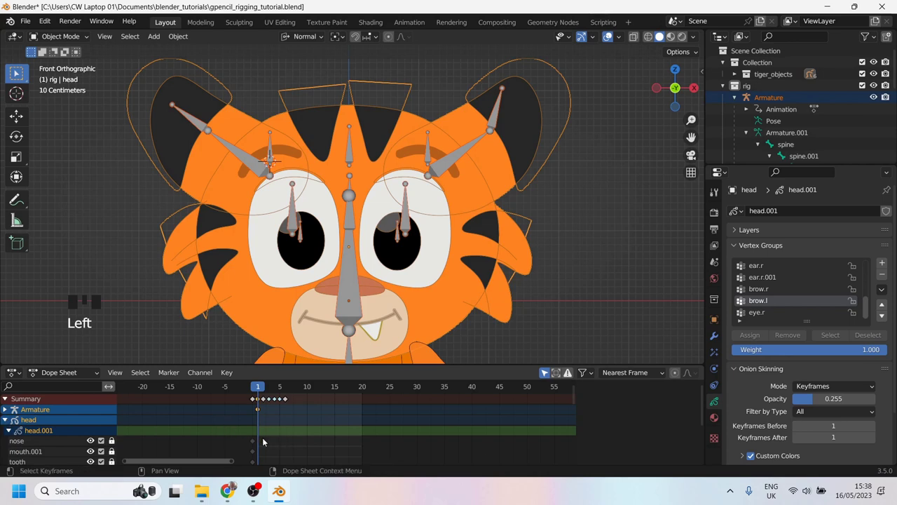
{"action": "left_click", "coordinate": [5, 419]}
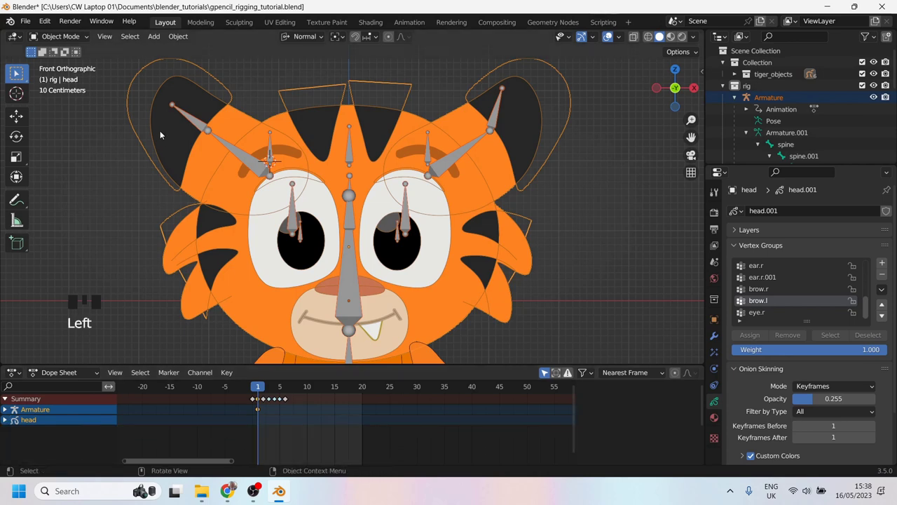
Step: Put the armature back in Pose Mode and select the ear.l.001 bone at the tip of the left ear
{"action": "left_click", "coordinate": [498, 118]}
{"action": "key", "text": "ctrl+Tab"}
{"action": "left_click", "coordinate": [497, 112]}
Step: Move the playhead to frame 10, rotate the ear.l.001 bone about 66° outward and insert a keyframe for it
{"action": "left_click_drag", "start_coordinate": [254, 391], "coordinate": [308, 394]}
{"action": "key", "text": "r"}
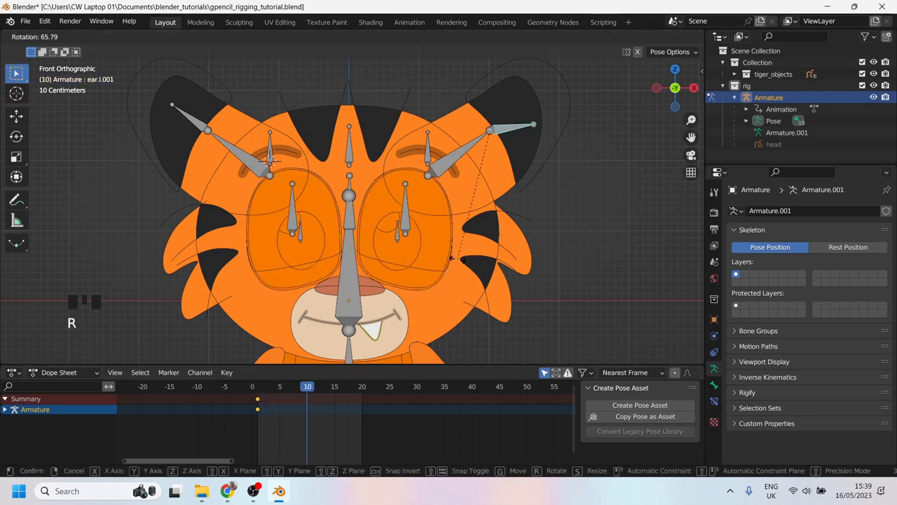
{"action": "left_click", "coordinate": [456, 260]}
{"action": "key", "text": "i"}
{"action": "left_click", "coordinate": [421, 258]}
Step: Scrub back from frame 10 to frame 1 to preview the movement of the ear-tip bone
{"action": "left_click_drag", "start_coordinate": [303, 390], "coordinate": [274, 370]}
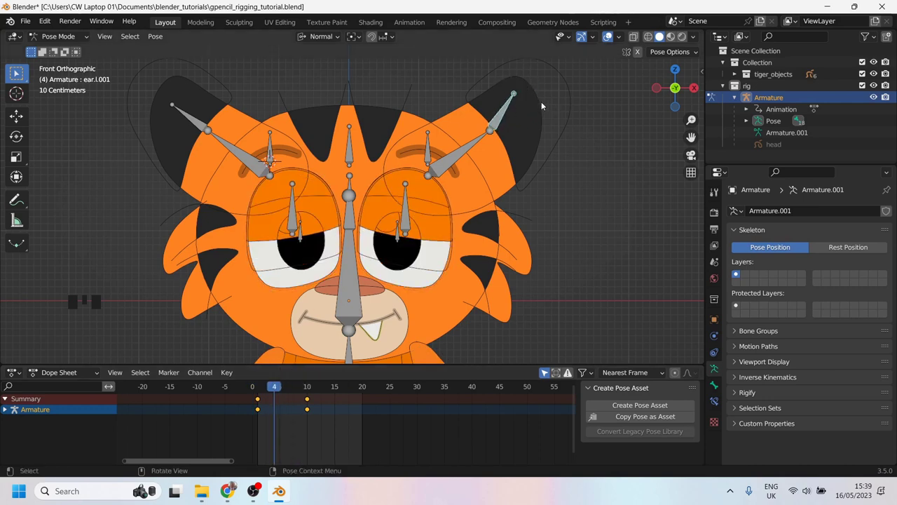
{"action": "middle_click_drag", "start_coordinate": [500, 133], "coordinate": [455, 184], "text": "shift"}
{"action": "left_click_drag", "start_coordinate": [279, 388], "coordinate": [259, 392]}
Step: Return the armature to Object Mode, select the head drawing and put it in Weight Paint mode
{"action": "double_click", "coordinate": [71, 40]}
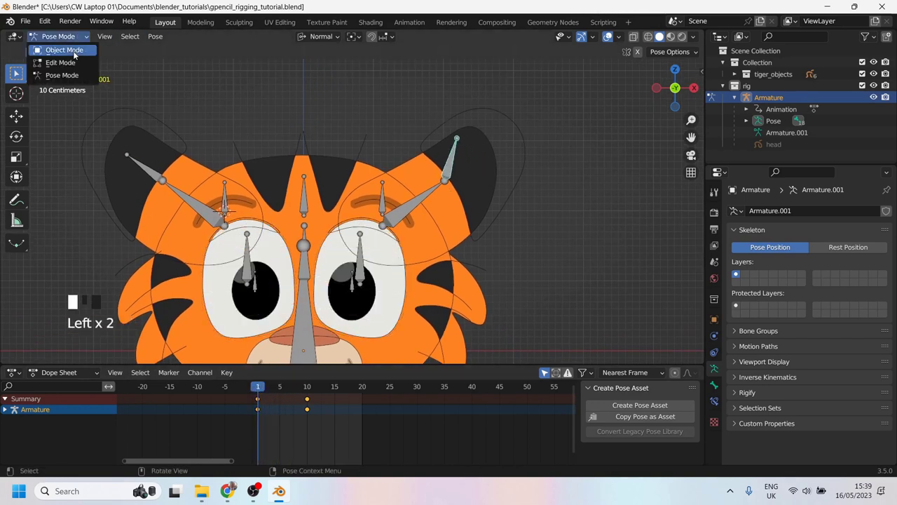
{"action": "left_click", "coordinate": [64, 50]}
{"action": "left_click", "coordinate": [482, 160]}
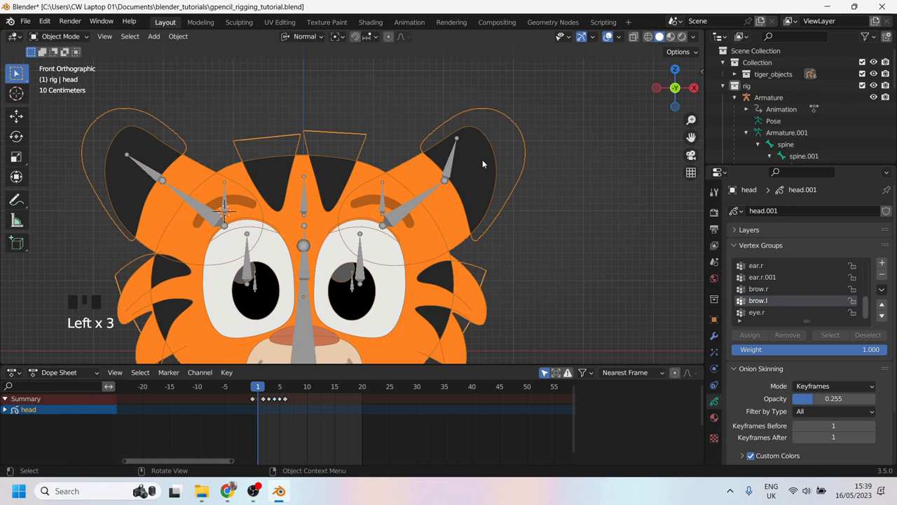
{"action": "left_click", "coordinate": [73, 40]}
{"action": "left_click", "coordinate": [70, 100]}
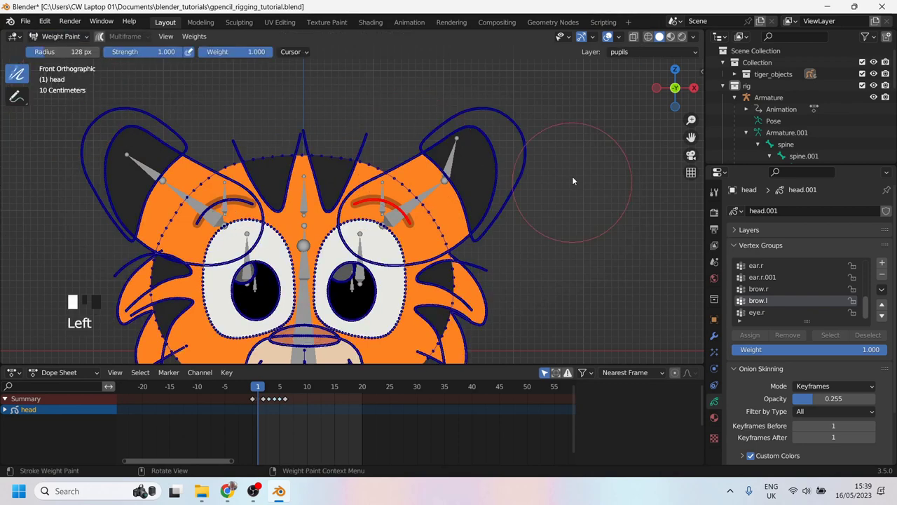
Step: Make ear.l.001 the active vertex group and try to paint its weights over the left ear
{"action": "left_click", "coordinate": [755, 265]}
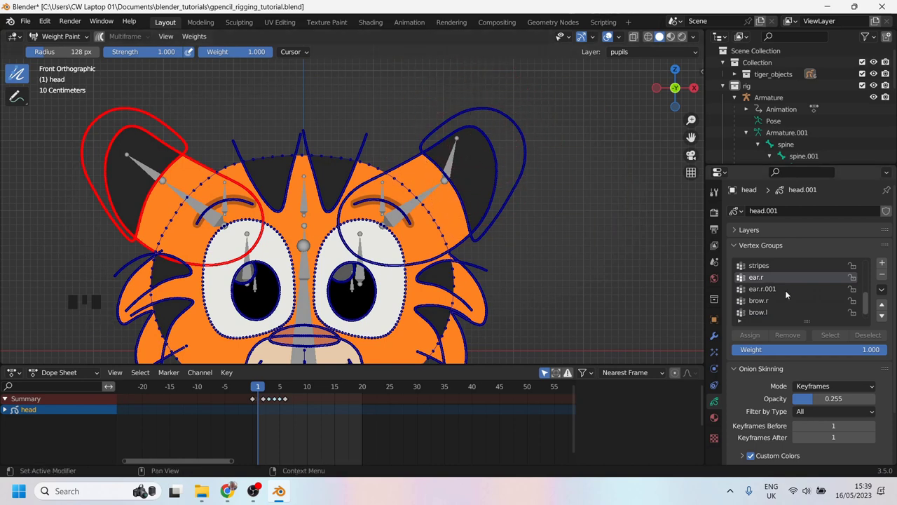
{"action": "scroll", "coordinate": [796, 287], "scroll_direction": "up", "scroll_amount": 6}
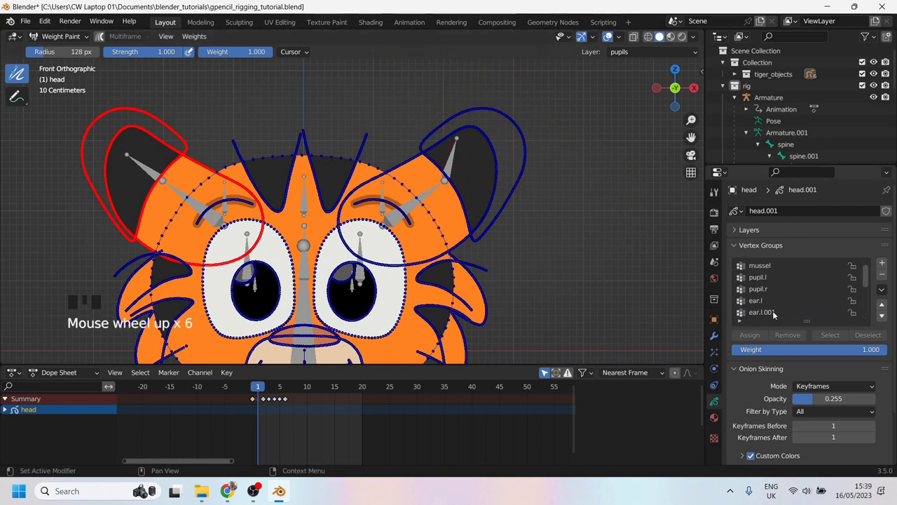
{"action": "left_click", "coordinate": [773, 311]}
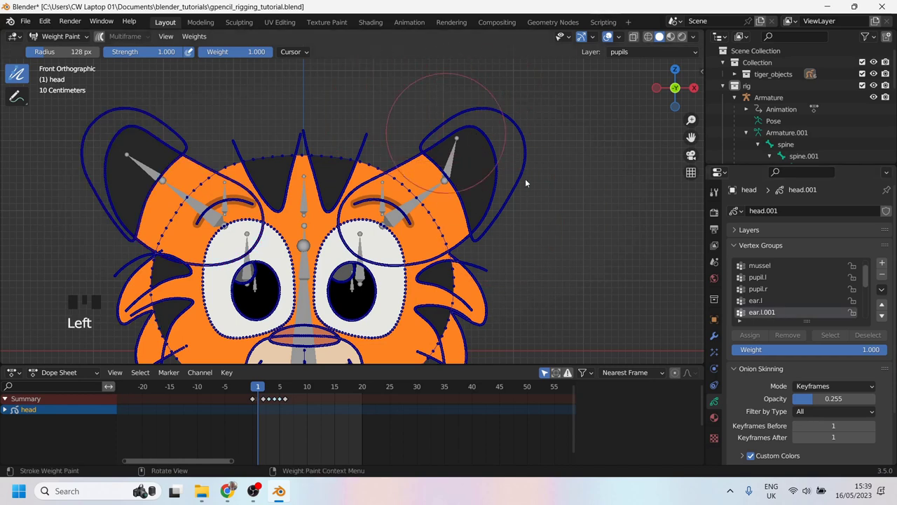
{"action": "scroll", "coordinate": [783, 274], "scroll_direction": "down", "scroll_amount": 1}
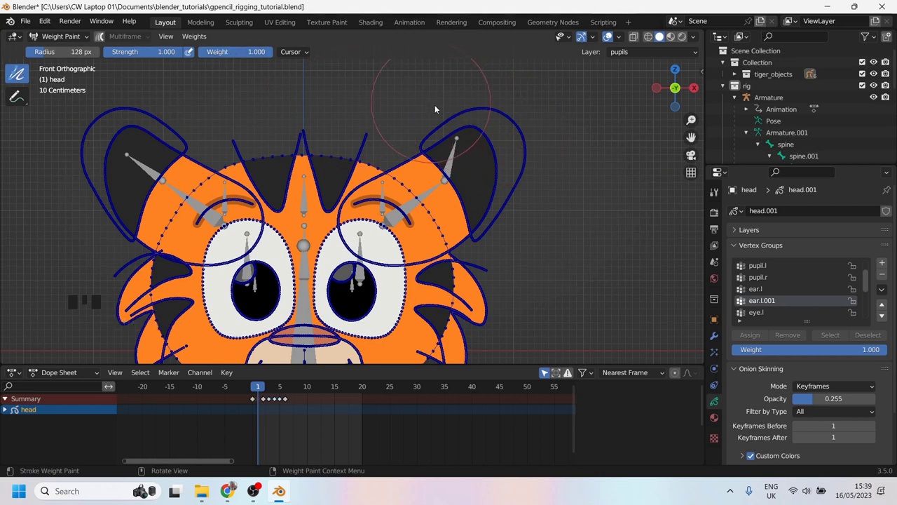
{"action": "left_click_drag", "start_coordinate": [440, 108], "coordinate": [523, 188]}
{"action": "mouse_move", "coordinate": [437, 109]}
{"action": "left_mouse_down"}
{"action": "mouse_move", "coordinate": [527, 200]}
{"action": "mouse_move", "coordinate": [505, 192]}
{"action": "mouse_move", "coordinate": [516, 196]}
{"action": "left_mouse_up"}
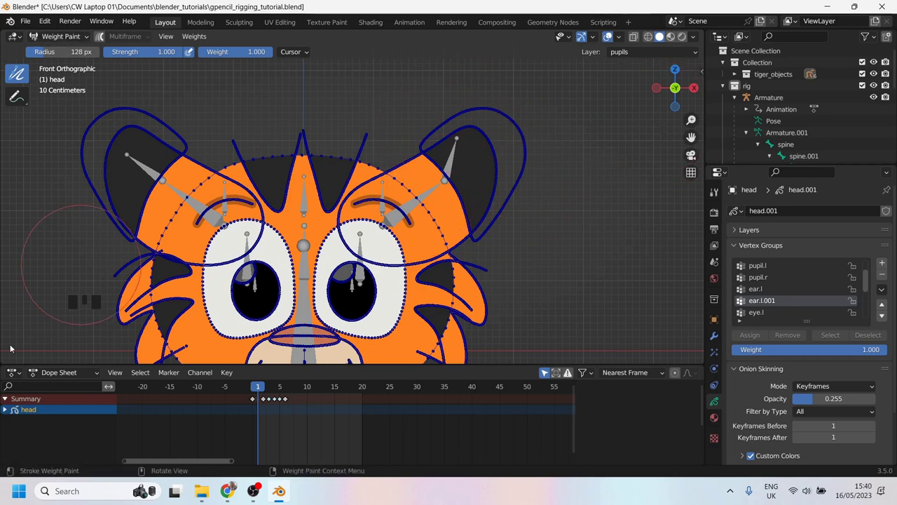
Step: Switch the animation editor to Grease Pencil mode and enlarge it to show more of the head's layers
{"action": "left_click", "coordinate": [59, 373]}
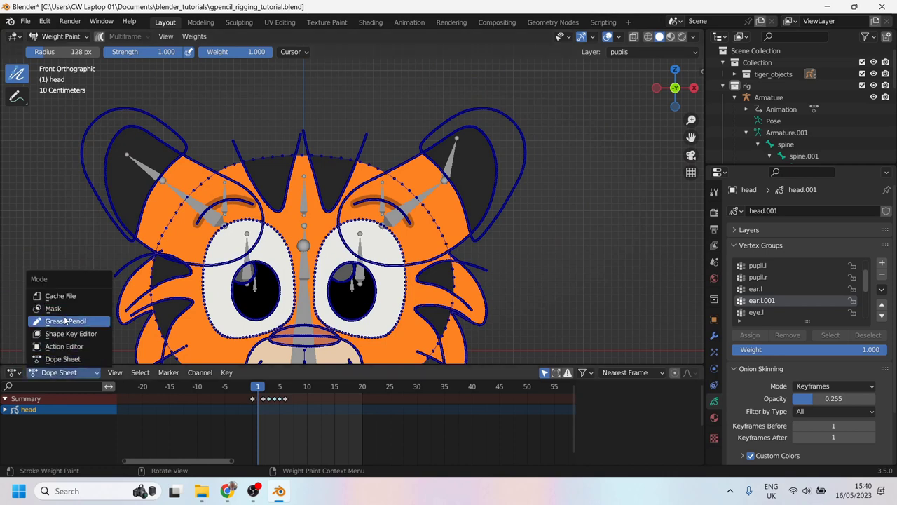
{"action": "left_click", "coordinate": [60, 318]}
{"action": "scroll", "coordinate": [42, 413], "scroll_direction": "down", "scroll_amount": 2}
{"action": "scroll", "coordinate": [42, 420], "scroll_direction": "down", "scroll_amount": 2}
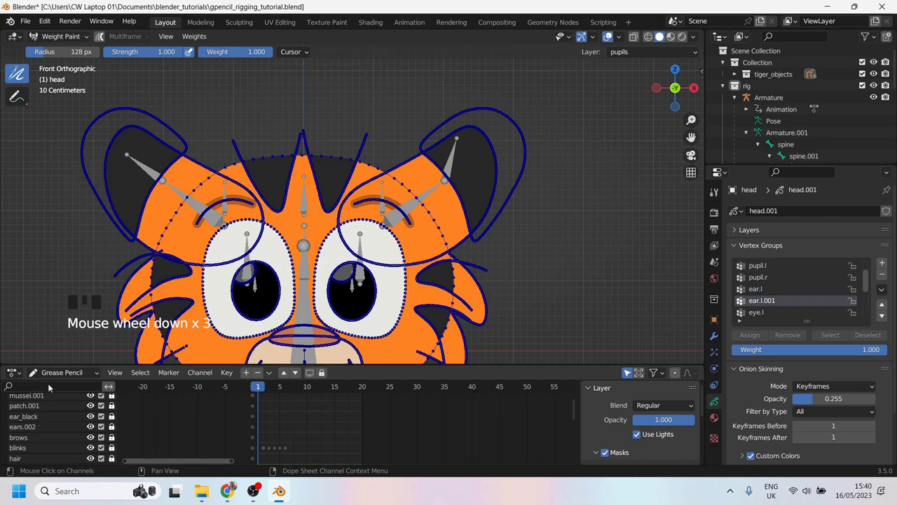
{"action": "left_click_drag", "start_coordinate": [56, 365], "coordinate": [54, 272]}
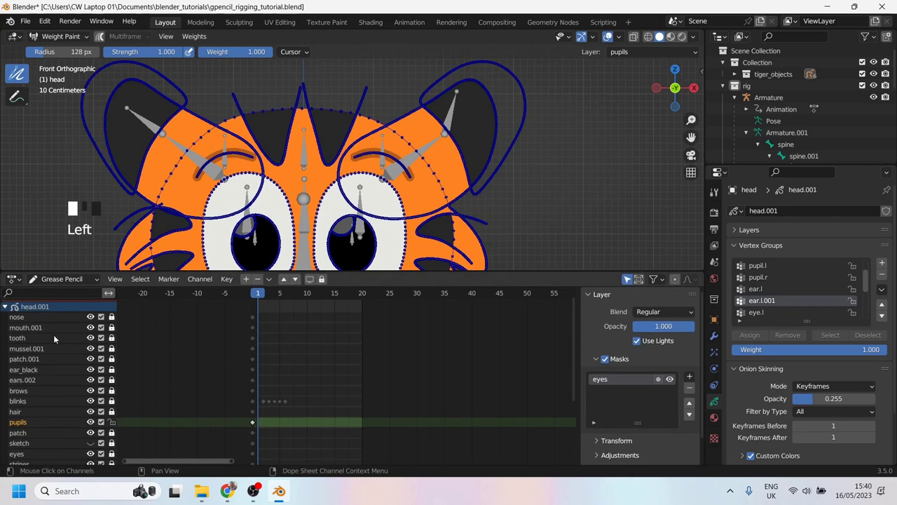
Step: Filter the Grease Pencil layers by "ear" and make ear.l the active layer
{"action": "left_click", "coordinate": [46, 293]}
{"action": "type", "text": "ear"}
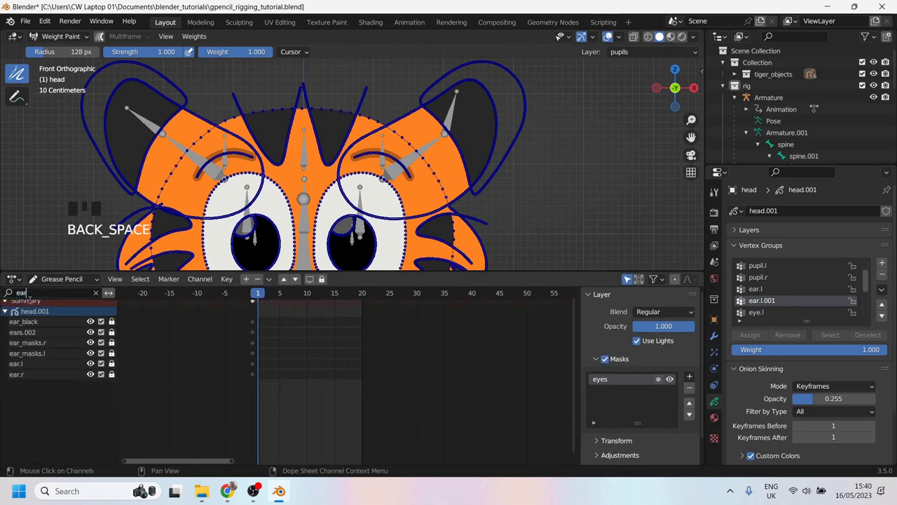
{"action": "left_click", "coordinate": [17, 363]}
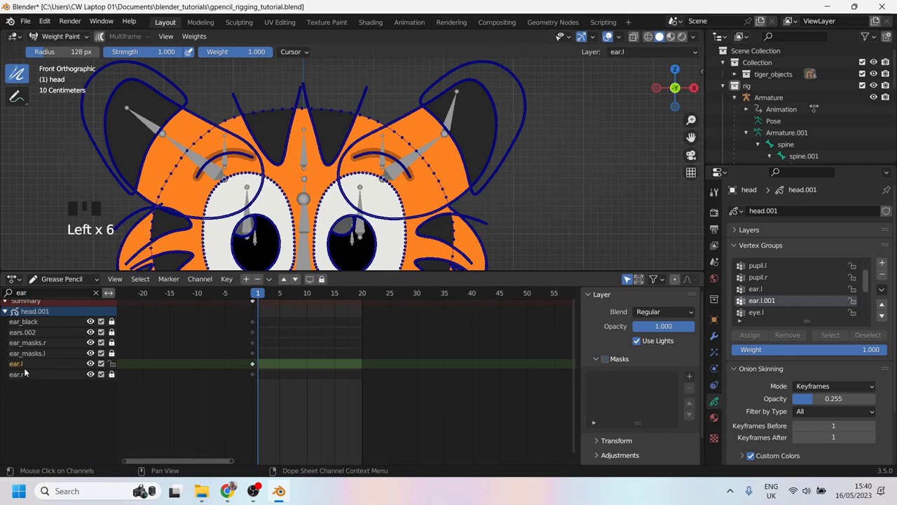
Step: Paint ear.l.001 weights at full strength along the upper outer outline of the left ear and smooth the vertex group
{"action": "mouse_move", "coordinate": [421, 109]}
{"action": "left_mouse_down"}
{"action": "mouse_move", "coordinate": [447, 79]}
{"action": "mouse_move", "coordinate": [505, 111]}
{"action": "mouse_move", "coordinate": [514, 154]}
{"action": "left_mouse_up"}
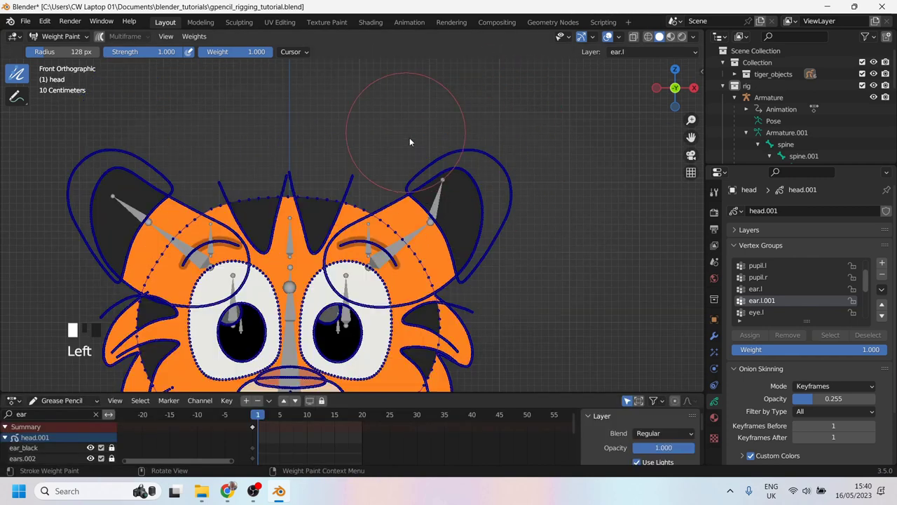
{"action": "left_click_drag", "start_coordinate": [410, 138], "coordinate": [529, 249]}
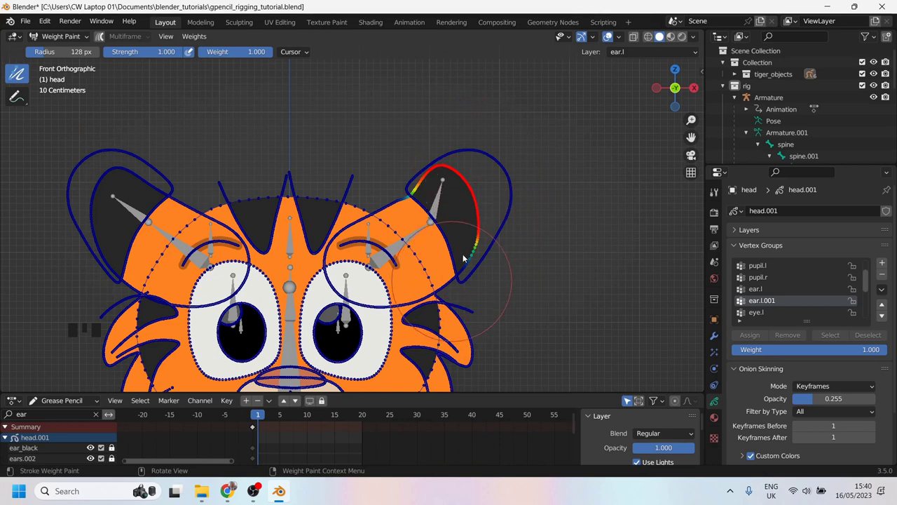
{"action": "left_click_drag", "start_coordinate": [281, 416], "coordinate": [346, 414]}
{"action": "scroll", "coordinate": [349, 216], "scroll_direction": "up", "scroll_amount": 3}
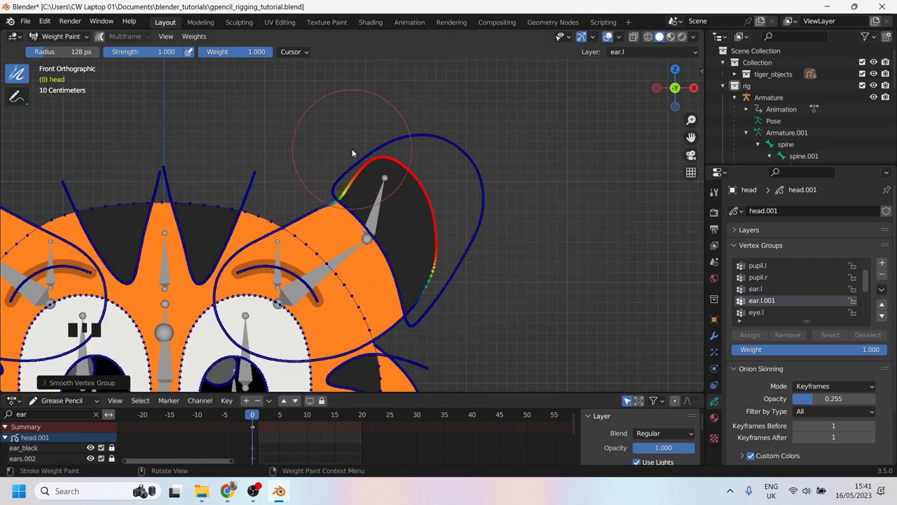
Step: Set the weight paint brush strength to 0.030
{"action": "key", "text": "shift+f"}
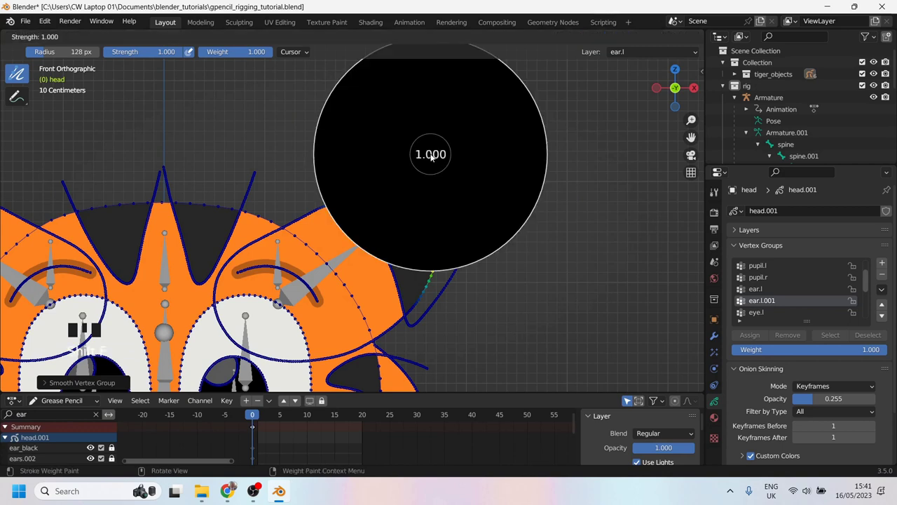
{"action": "key", "text": "Escape"}
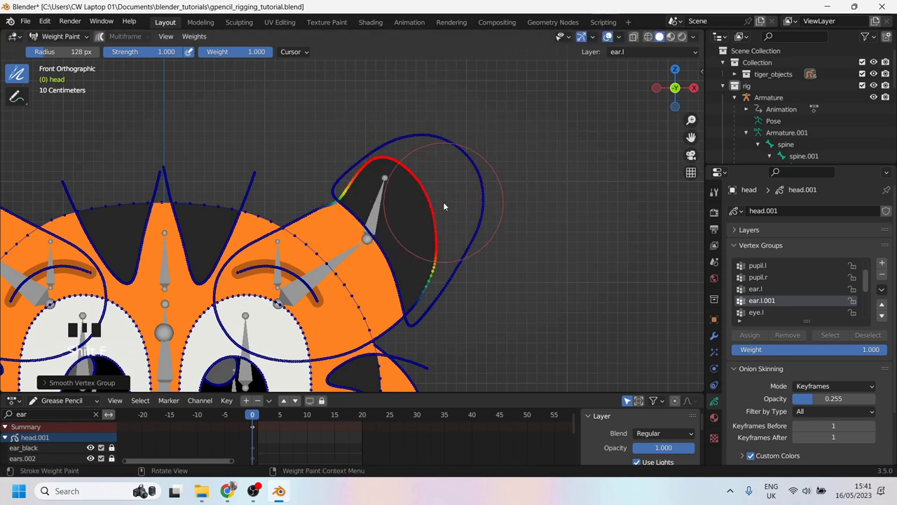
{"action": "key", "text": "shift+f"}
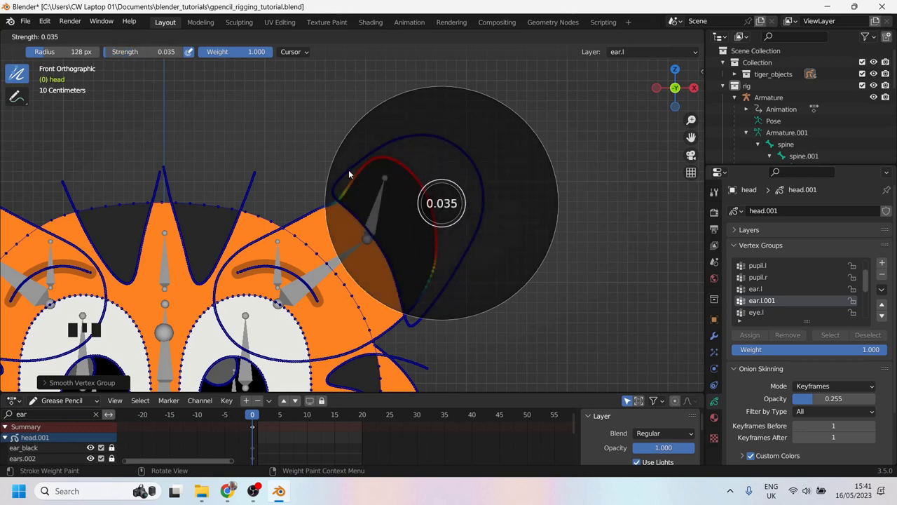
{"action": "left_click", "coordinate": [348, 170]}
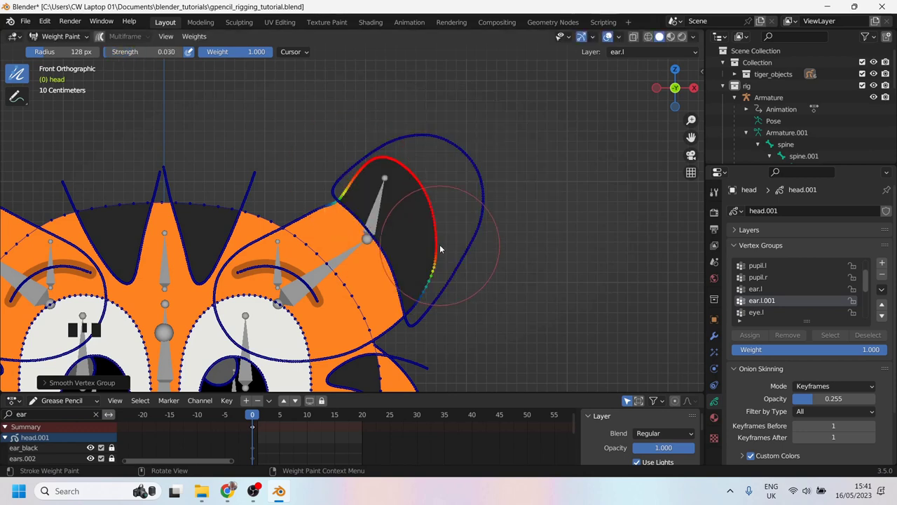
Step: Try to extend the ear.l.001 weights with 0.030-strength strokes over the left ear's edges and scrub the timeline to check the bend
{"action": "mouse_move", "coordinate": [379, 188]}
{"action": "left_mouse_down"}
{"action": "mouse_move", "coordinate": [361, 184]}
{"action": "mouse_move", "coordinate": [334, 221]}
{"action": "left_mouse_up"}
{"action": "mouse_move", "coordinate": [369, 184]}
{"action": "left_mouse_down"}
{"action": "mouse_move", "coordinate": [314, 211]}
{"action": "mouse_move", "coordinate": [295, 233]}
{"action": "left_mouse_up"}
{"action": "left_click_drag", "start_coordinate": [429, 234], "coordinate": [412, 314]}
{"action": "left_click_drag", "start_coordinate": [258, 419], "coordinate": [240, 414]}
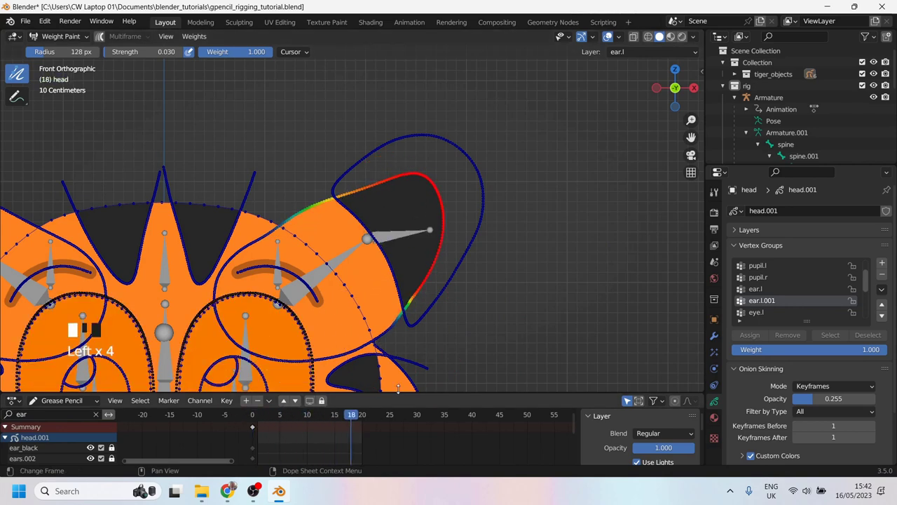
Step: Undo the ear.l.001 weight painting and smoothing on the left ear's outline
{"action": "key", "text": "ctrl+z"}
{"action": "key", "text": "ctrl+z"}
{"action": "key", "text": "ctrl+z"}
{"action": "key", "text": "ctrl+z"}
{"action": "key", "text": "ctrl+z"}
{"action": "key", "text": "ctrl+z"}
{"action": "key", "text": "ctrl+z"}
{"action": "key", "text": "ctrl+z"}
{"action": "key", "text": "ctrl+z"}
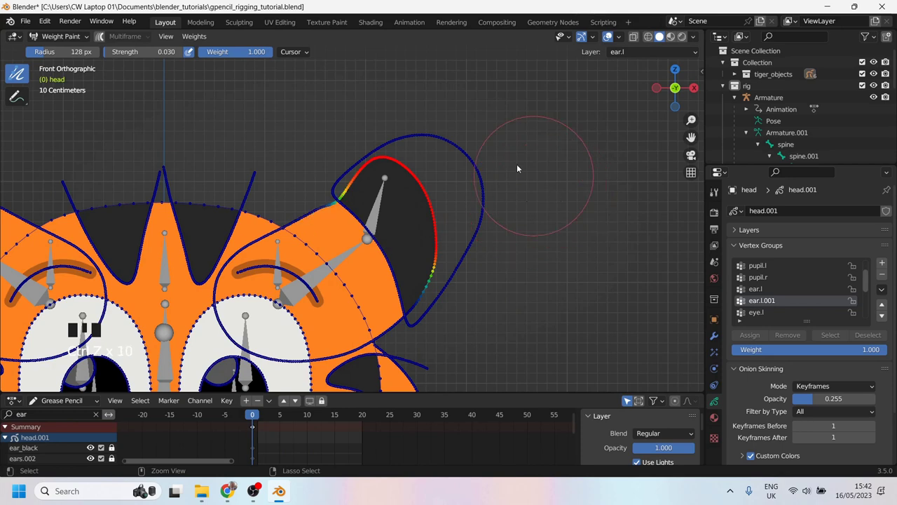
{"action": "key", "text": "ctrl+z"}
{"action": "key", "text": "ctrl+z"}
{"action": "key", "text": "ctrl+z"}
{"action": "key", "text": "ctrl+z"}
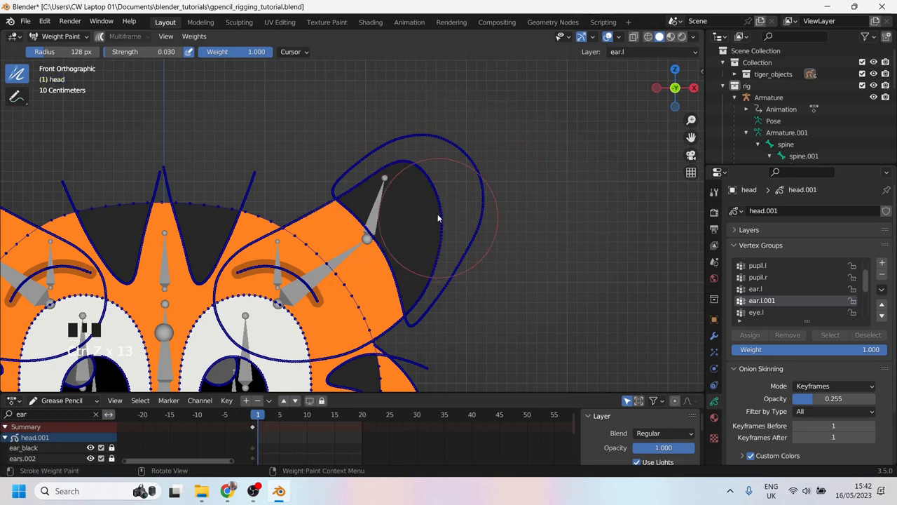
Step: Build up ear.l.001 weights over the upper left ear outline with repeated dabs of a 318 px brush at frame 1
{"action": "scroll", "coordinate": [431, 194], "scroll_direction": "down", "scroll_amount": 3}
{"action": "middle_click_drag", "start_coordinate": [427, 180], "coordinate": [346, 206], "text": "shift"}
{"action": "scroll", "coordinate": [402, 199], "scroll_direction": "up", "scroll_amount": 1}
{"action": "key", "text": "f"}
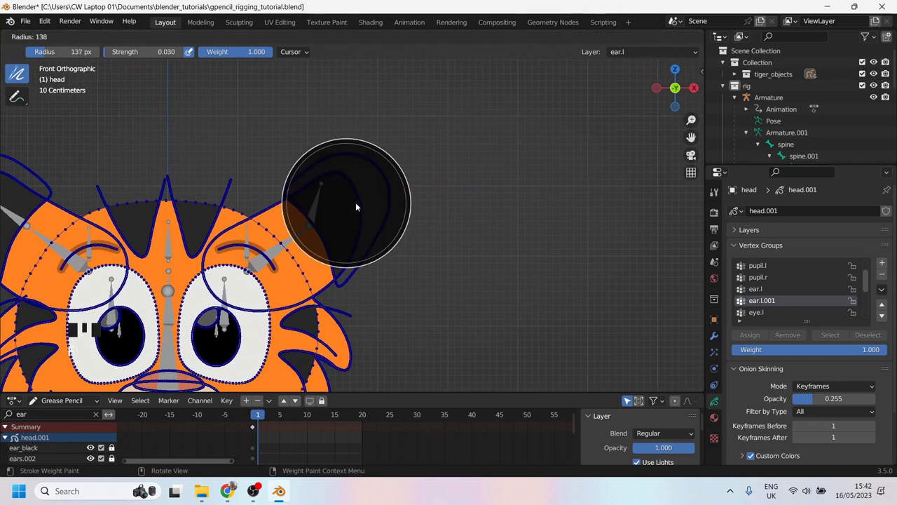
{"action": "left_click", "coordinate": [431, 187]}
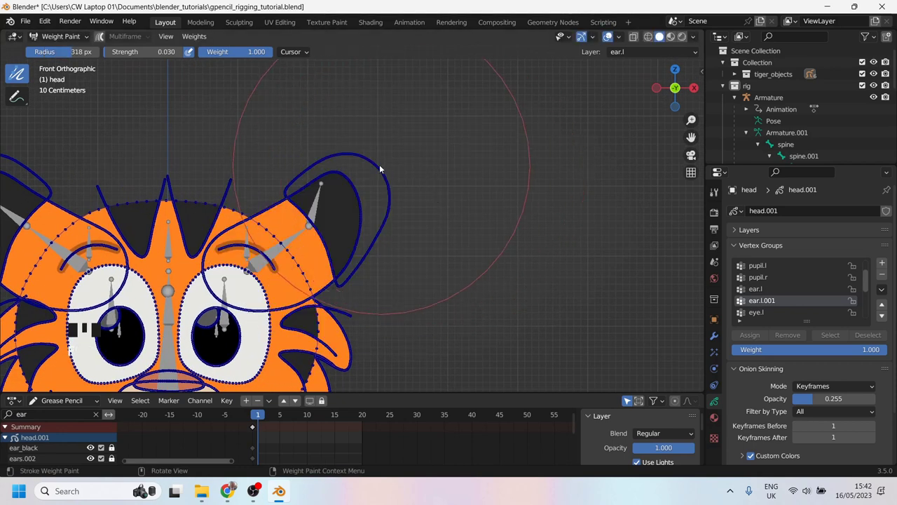
{"action": "mouse_move", "coordinate": [343, 190]}
{"action": "left_mouse_down"}
{"action": "mouse_move", "coordinate": [328, 223]}
{"action": "mouse_move", "coordinate": [306, 186]}
{"action": "mouse_move", "coordinate": [338, 197]}
{"action": "mouse_move", "coordinate": [333, 179]}
{"action": "mouse_move", "coordinate": [332, 195]}
{"action": "left_mouse_up"}
{"action": "left_click", "coordinate": [338, 201]}
{"action": "left_click", "coordinate": [356, 220]}
{"action": "left_click", "coordinate": [346, 178]}
{"action": "left_click", "coordinate": [329, 183]}
{"action": "left_click", "coordinate": [322, 179]}
{"action": "left_click", "coordinate": [325, 177]}
{"action": "left_click", "coordinate": [318, 187]}
{"action": "left_click", "coordinate": [320, 186]}
{"action": "left_click", "coordinate": [322, 184]}
{"action": "left_click", "coordinate": [321, 183]}
{"action": "double_click", "coordinate": [322, 184]}
{"action": "left_click", "coordinate": [322, 183]}
{"action": "left_click", "coordinate": [321, 186]}
{"action": "left_click", "coordinate": [334, 173]}
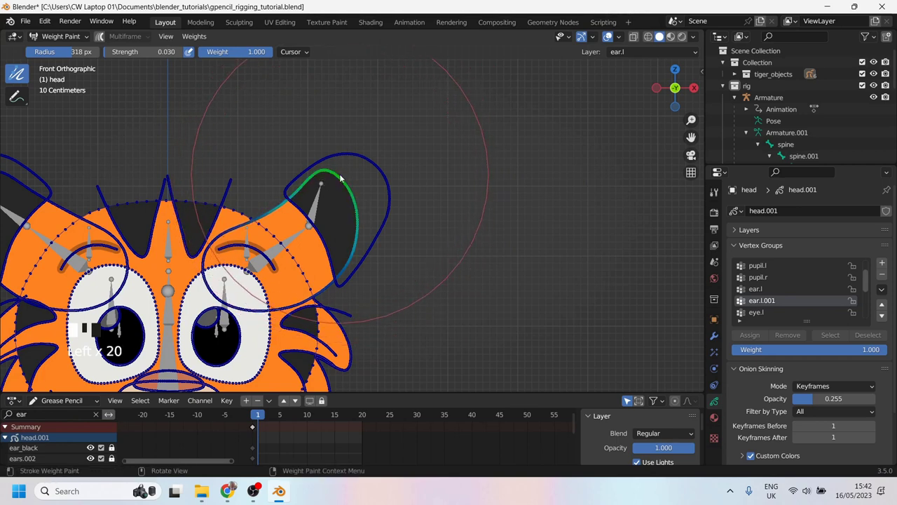
Step: Resize the brush and dab more ear.l.001 weight around the left ear's tip
{"action": "key", "text": "f"}
{"action": "left_click", "coordinate": [303, 183]}
{"action": "left_click", "coordinate": [321, 182]}
{"action": "left_click", "coordinate": [322, 180]}
{"action": "left_click", "coordinate": [322, 178]}
{"action": "left_click", "coordinate": [322, 181]}
{"action": "left_click", "coordinate": [321, 186]}
{"action": "left_click", "coordinate": [320, 187]}
{"action": "left_click", "coordinate": [319, 188]}
{"action": "left_click", "coordinate": [319, 188]}
Step: Use a 155 px brush to strengthen the ear.l.001 weights along the left ear's top and outer edge
{"action": "key", "text": "f"}
{"action": "left_click", "coordinate": [315, 168]}
{"action": "left_click", "coordinate": [331, 195]}
{"action": "left_click", "coordinate": [339, 192]}
{"action": "left_click", "coordinate": [340, 193]}
{"action": "mouse_move", "coordinate": [341, 187]}
{"action": "left_mouse_down"}
{"action": "mouse_move", "coordinate": [332, 193]}
{"action": "mouse_move", "coordinate": [331, 177]}
{"action": "mouse_move", "coordinate": [306, 194]}
{"action": "mouse_move", "coordinate": [313, 187]}
{"action": "left_mouse_up"}
{"action": "left_click", "coordinate": [351, 211]}
{"action": "left_click", "coordinate": [354, 214]}
{"action": "left_click", "coordinate": [354, 219]}
{"action": "left_click", "coordinate": [355, 221]}
Step: At frame 20, add ear.l.001 weight to the bent left ear's lower outer edge and top edge
{"action": "left_click_drag", "start_coordinate": [264, 415], "coordinate": [362, 415]}
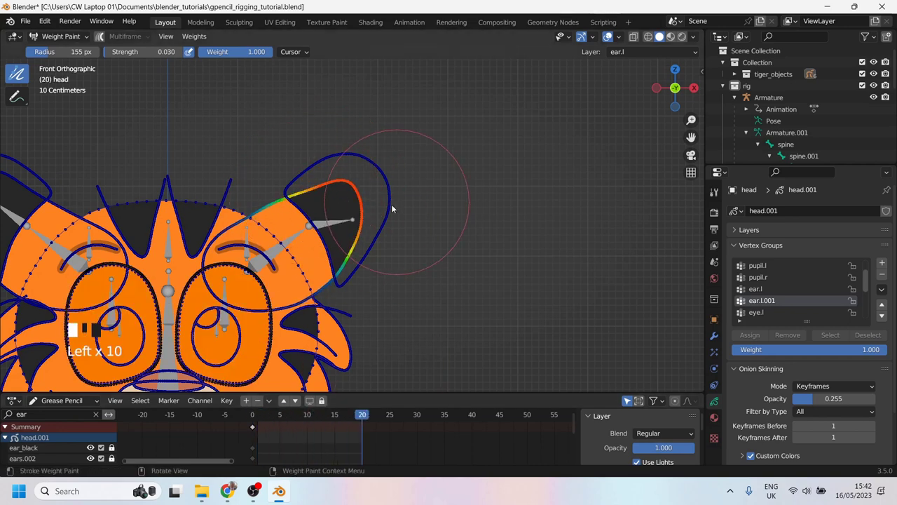
{"action": "left_click", "coordinate": [381, 243]}
{"action": "left_click_drag", "start_coordinate": [362, 255], "coordinate": [360, 253]}
{"action": "left_click", "coordinate": [362, 253]}
{"action": "left_click", "coordinate": [365, 250]}
{"action": "left_click_drag", "start_coordinate": [334, 156], "coordinate": [327, 179]}
Step: Set the brush radius to 102 px and strength to 0.088, and paint ear.l.001 weights along the bent ear's outer edge
{"action": "key", "text": "f"}
{"action": "left_click", "coordinate": [308, 180]}
{"action": "key", "text": "shift+f"}
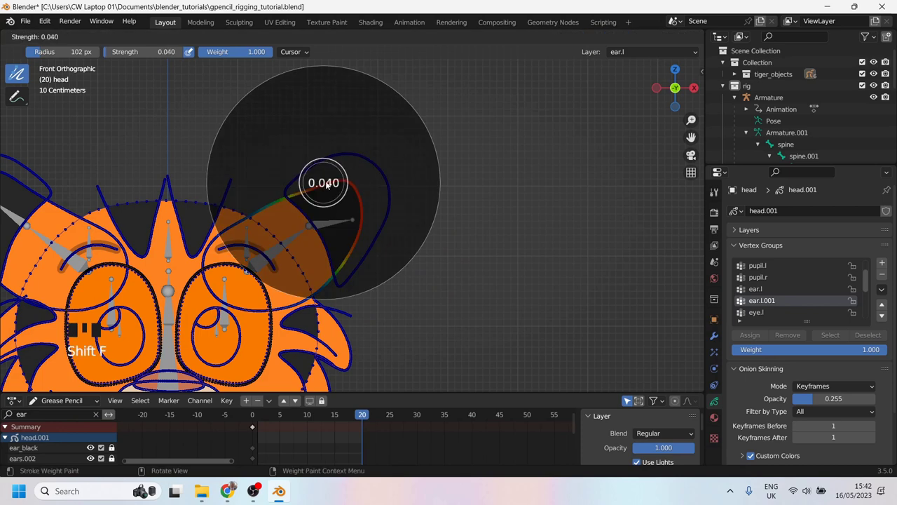
{"action": "left_click", "coordinate": [328, 183]}
{"action": "left_click_drag", "start_coordinate": [352, 201], "coordinate": [356, 206]}
{"action": "mouse_move", "coordinate": [348, 211]}
{"action": "left_mouse_down"}
{"action": "mouse_move", "coordinate": [366, 218]}
{"action": "mouse_move", "coordinate": [393, 258]}
{"action": "left_mouse_up"}
Step: At frame 0, paint ear.l.001 weights on the left ear's inner upper edge and lower outer edge
{"action": "mouse_move", "coordinate": [343, 416]}
{"action": "left_mouse_down"}
{"action": "mouse_move", "coordinate": [251, 415]}
{"action": "mouse_move", "coordinate": [338, 415]}
{"action": "mouse_move", "coordinate": [239, 399]}
{"action": "mouse_move", "coordinate": [354, 388]}
{"action": "mouse_move", "coordinate": [280, 385]}
{"action": "mouse_move", "coordinate": [337, 364]}
{"action": "mouse_move", "coordinate": [218, 355]}
{"action": "mouse_move", "coordinate": [241, 317]}
{"action": "left_mouse_up"}
{"action": "left_click_drag", "start_coordinate": [275, 207], "coordinate": [300, 176]}
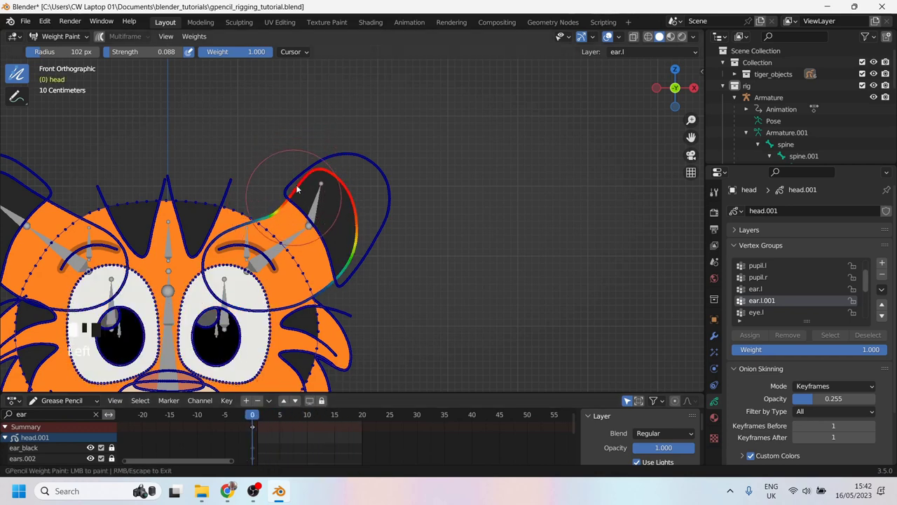
{"action": "left_click_drag", "start_coordinate": [358, 219], "coordinate": [370, 256]}
Step: At frame 21, add ear.l.001 weight near the left ear's lower outer corner with a 176 px brush
{"action": "left_click_drag", "start_coordinate": [253, 417], "coordinate": [307, 415]}
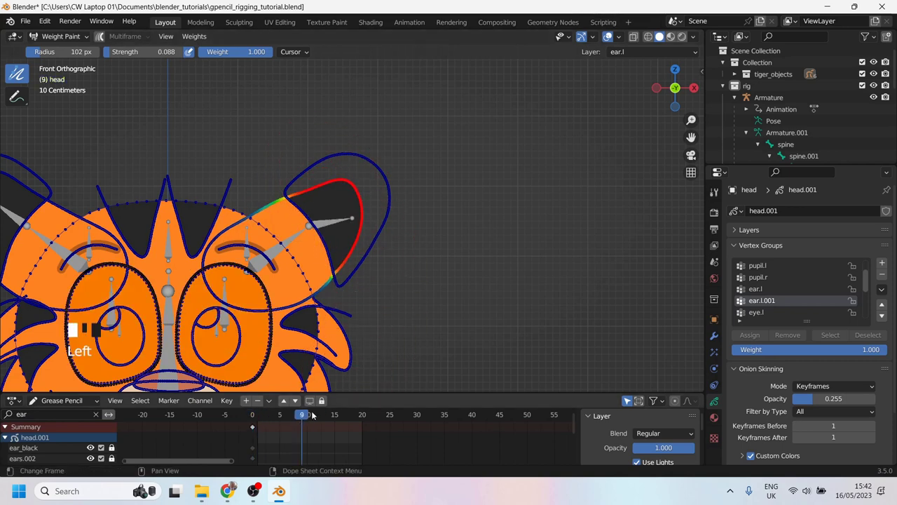
{"action": "left_click", "coordinate": [367, 414]}
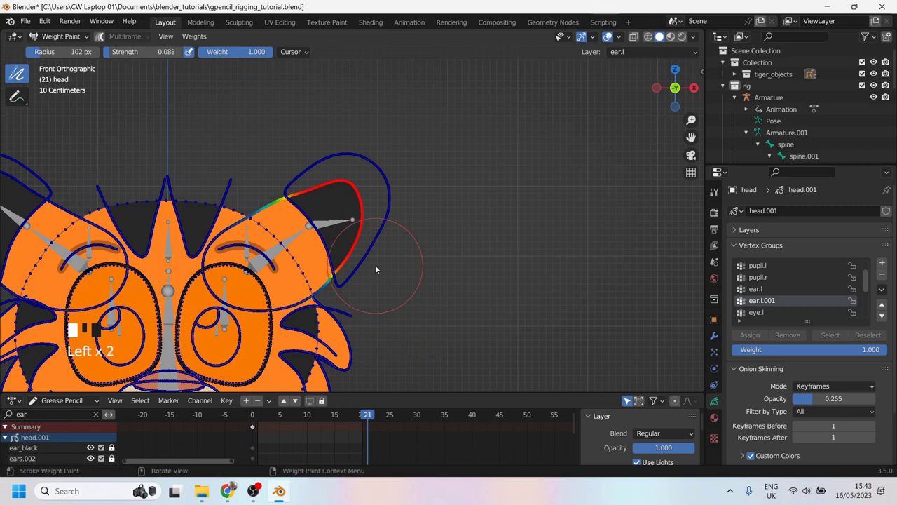
{"action": "key", "text": "f"}
{"action": "left_click", "coordinate": [408, 269]}
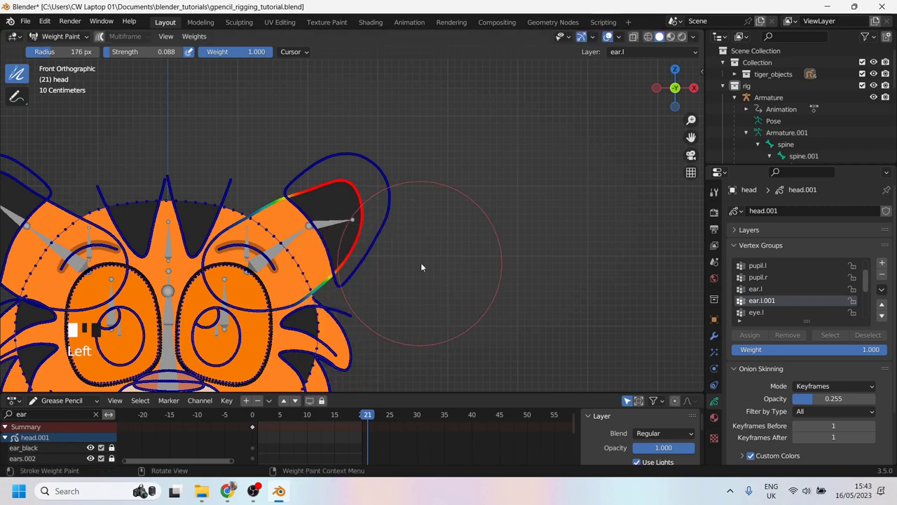
{"action": "key", "text": "ctrl+z"}
{"action": "left_click", "coordinate": [388, 296]}
{"action": "left_click", "coordinate": [385, 303]}
{"action": "left_click", "coordinate": [393, 300]}
{"action": "left_click", "coordinate": [393, 296]}
{"action": "left_click", "coordinate": [393, 288]}
Step: Dab ear.l.001 weight along the left ear's upper edge and return to frame 1
{"action": "left_click", "coordinate": [307, 136]}
{"action": "left_click", "coordinate": [298, 139]}
{"action": "left_click", "coordinate": [293, 140]}
{"action": "left_click", "coordinate": [288, 140]}
{"action": "left_click", "coordinate": [284, 160]}
{"action": "left_click", "coordinate": [284, 159]}
{"action": "left_click", "coordinate": [283, 160]}
{"action": "left_click", "coordinate": [295, 156]}
{"action": "left_click", "coordinate": [310, 152]}
{"action": "left_click", "coordinate": [327, 156]}
{"action": "left_click", "coordinate": [356, 168]}
{"action": "mouse_move", "coordinate": [363, 415]}
{"action": "left_mouse_down"}
{"action": "mouse_move", "coordinate": [291, 414]}
{"action": "mouse_move", "coordinate": [232, 367]}
{"action": "mouse_move", "coordinate": [258, 371]}
{"action": "left_mouse_up"}
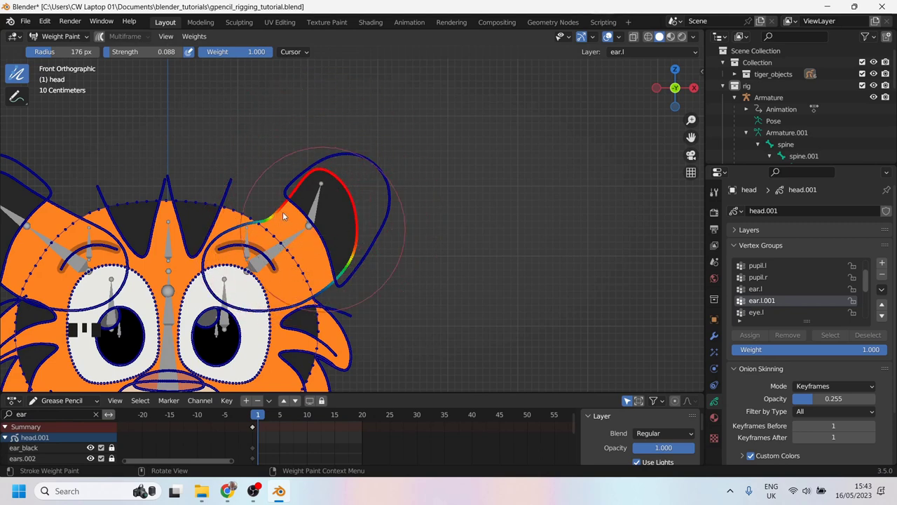
Step: Select the ear.l vertex group and reduce its weights along the left ear's outer outline with brush weight 0.000 at frame 19
{"action": "left_click", "coordinate": [770, 290]}
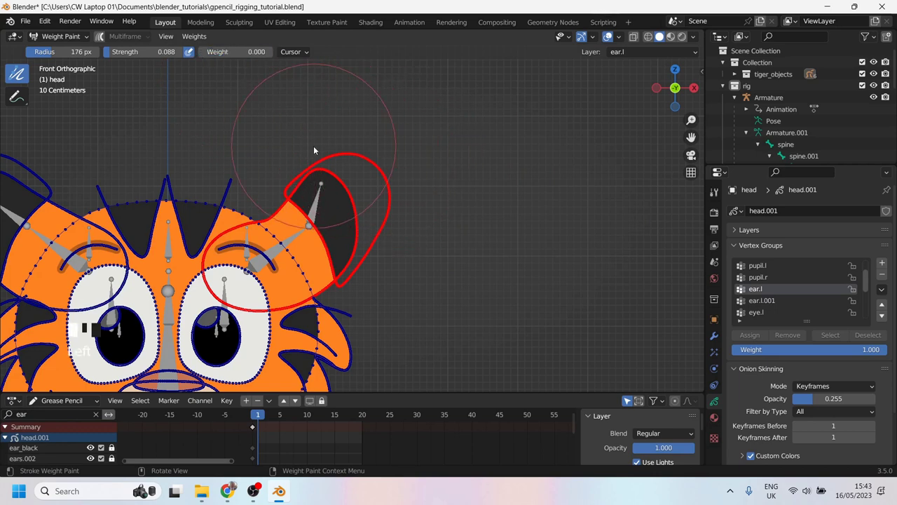
{"action": "mouse_move", "coordinate": [311, 150]}
{"action": "left_mouse_down"}
{"action": "mouse_move", "coordinate": [352, 188]}
{"action": "mouse_move", "coordinate": [312, 173]}
{"action": "left_mouse_up"}
{"action": "key", "text": "ctrl+z"}
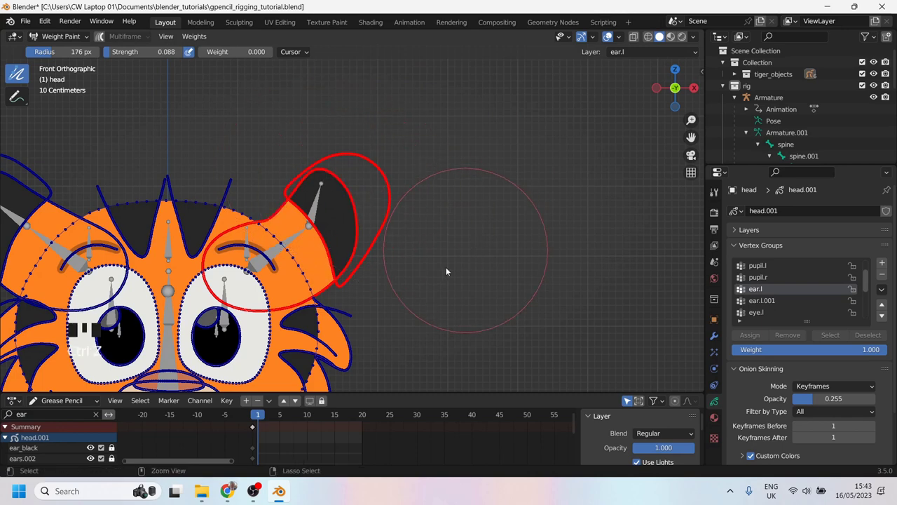
{"action": "left_click_drag", "start_coordinate": [262, 418], "coordinate": [358, 417]}
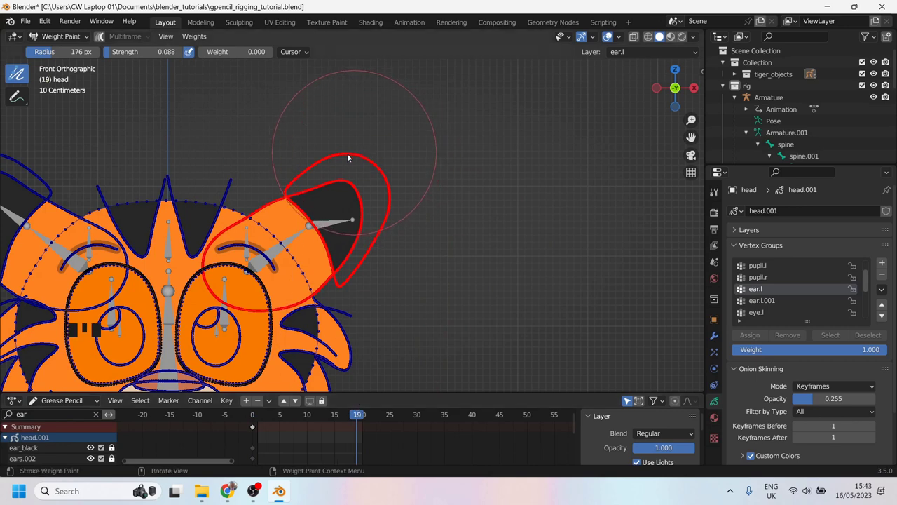
{"action": "mouse_move", "coordinate": [345, 157]}
{"action": "left_mouse_down"}
{"action": "mouse_move", "coordinate": [419, 203]}
{"action": "mouse_move", "coordinate": [471, 260]}
{"action": "left_mouse_up"}
{"action": "mouse_move", "coordinate": [394, 197]}
{"action": "left_mouse_down"}
{"action": "mouse_move", "coordinate": [385, 205]}
{"action": "mouse_move", "coordinate": [428, 216]}
{"action": "mouse_move", "coordinate": [423, 264]}
{"action": "left_mouse_up"}
{"action": "left_click_drag", "start_coordinate": [392, 221], "coordinate": [316, 152]}
{"action": "left_click", "coordinate": [305, 159]}
{"action": "left_click", "coordinate": [306, 155]}
{"action": "left_click", "coordinate": [329, 157]}
{"action": "left_click", "coordinate": [364, 184]}
{"action": "left_click", "coordinate": [393, 239]}
{"action": "left_click", "coordinate": [400, 267]}
{"action": "left_click", "coordinate": [386, 266]}
{"action": "left_click", "coordinate": [374, 265]}
{"action": "left_click", "coordinate": [407, 280]}
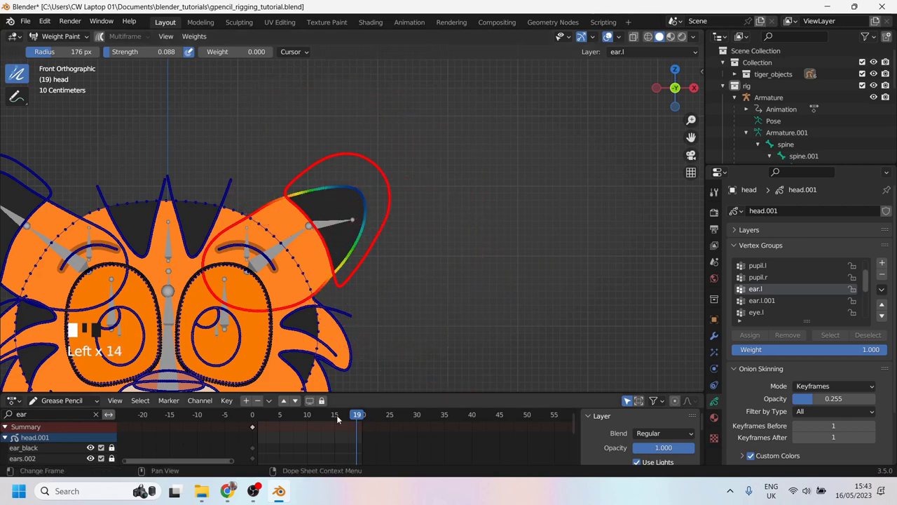
Step: At frame 16, remove more ear.l weight along the left ear's outer and lower edge
{"action": "mouse_move", "coordinate": [336, 417]}
{"action": "left_mouse_down"}
{"action": "mouse_move", "coordinate": [220, 410]}
{"action": "mouse_move", "coordinate": [335, 405]}
{"action": "left_mouse_up"}
{"action": "left_click_drag", "start_coordinate": [273, 396], "coordinate": [340, 386]}
{"action": "left_click", "coordinate": [392, 210]}
{"action": "left_click", "coordinate": [392, 214]}
{"action": "left_click", "coordinate": [399, 245]}
{"action": "left_click", "coordinate": [387, 282]}
{"action": "left_click", "coordinate": [395, 242]}
{"action": "left_click", "coordinate": [405, 246]}
{"action": "left_click", "coordinate": [402, 265]}
{"action": "left_click", "coordinate": [407, 282]}
{"action": "left_click", "coordinate": [414, 272]}
{"action": "left_click", "coordinate": [414, 249]}
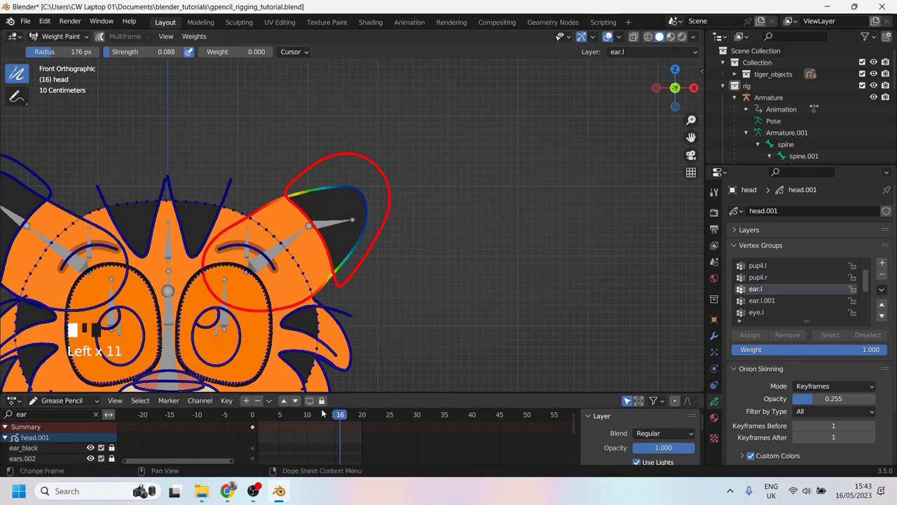
Step: Scrub through the ear animation to check how the reweighted left ear bends
{"action": "mouse_move", "coordinate": [322, 413]}
{"action": "left_mouse_down"}
{"action": "mouse_move", "coordinate": [271, 416]}
{"action": "mouse_move", "coordinate": [302, 412]}
{"action": "left_mouse_up"}
{"action": "key", "text": "space"}
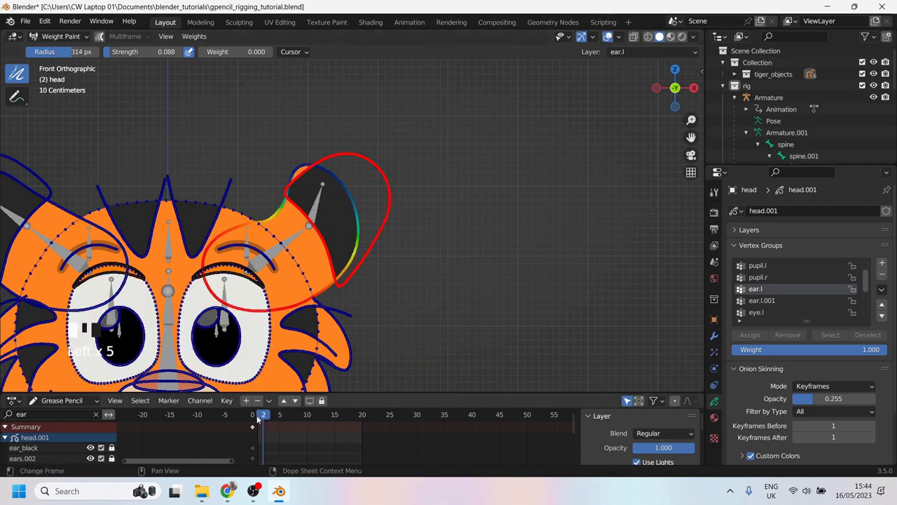
{"action": "left_click_drag", "start_coordinate": [257, 416], "coordinate": [364, 409]}
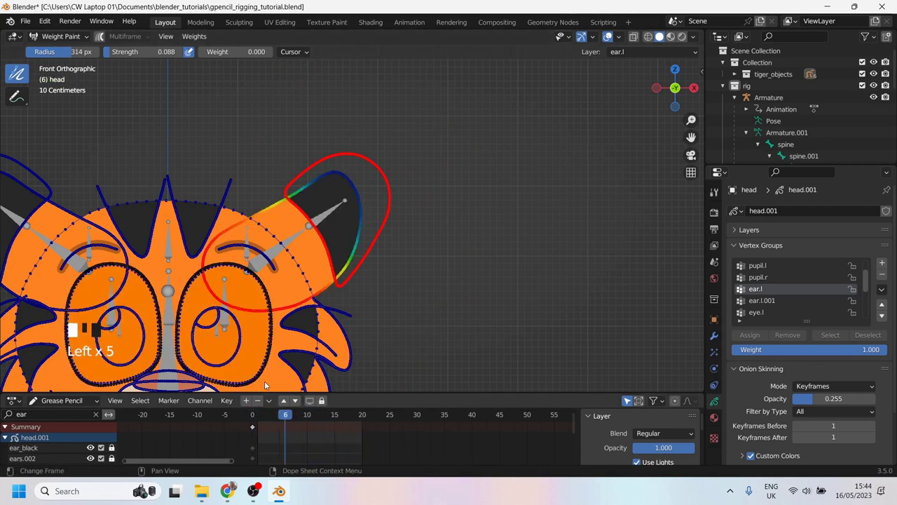
{"action": "middle_click_drag", "start_coordinate": [260, 181], "coordinate": [360, 181], "text": "shift"}
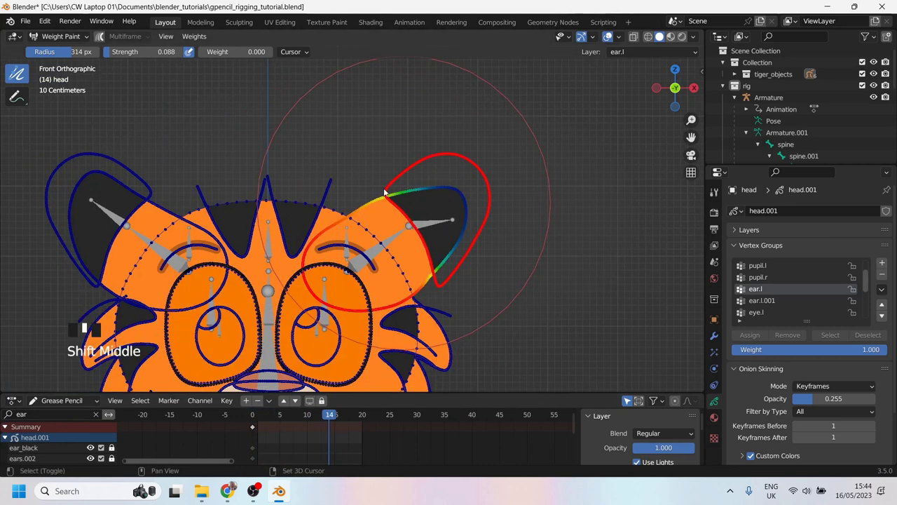
Step: Switch to Object Mode and examine how the left ear's fill and mask outline fit the bent ear bone
{"action": "left_click", "coordinate": [60, 36]}
{"action": "left_click", "coordinate": [56, 46]}
{"action": "scroll", "coordinate": [406, 230], "scroll_direction": "down", "scroll_amount": 3}
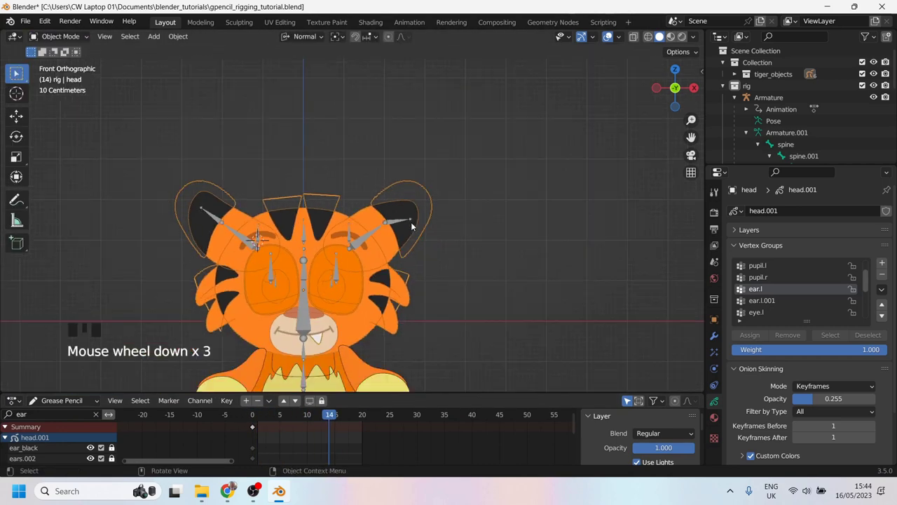
{"action": "scroll", "coordinate": [393, 184], "scroll_direction": "down", "scroll_amount": 1, "text": "shift"}
{"action": "left_click", "coordinate": [405, 200]}
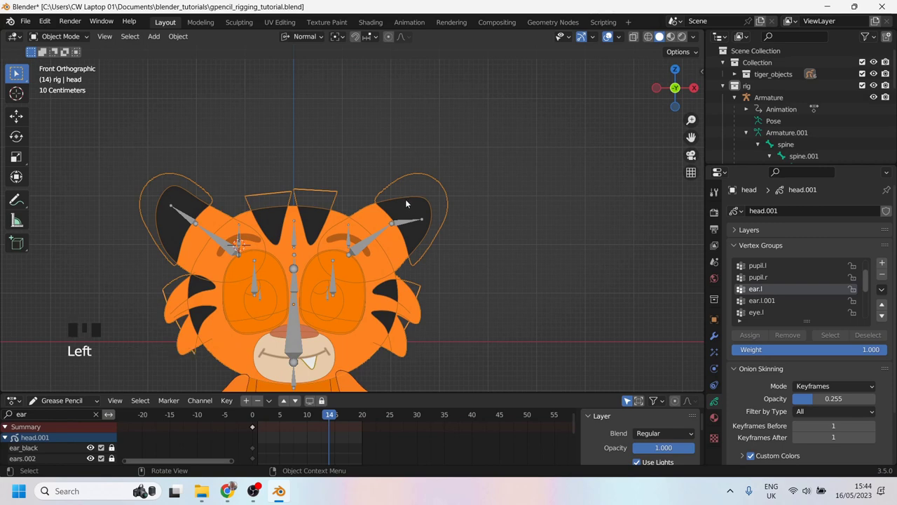
{"action": "middle_click_drag", "start_coordinate": [405, 201], "coordinate": [409, 176], "text": "shift"}
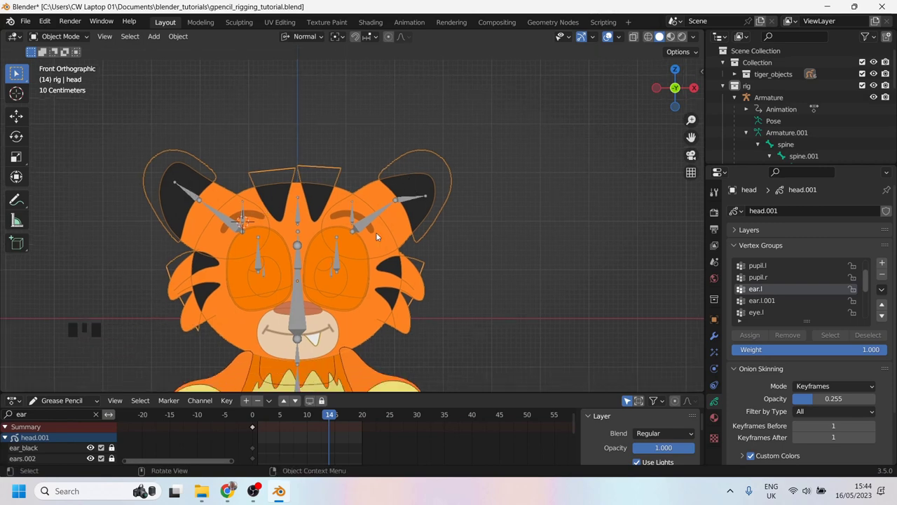
{"action": "scroll", "coordinate": [349, 248], "scroll_direction": "up", "scroll_amount": 2}
{"action": "middle_click_drag", "start_coordinate": [349, 248], "coordinate": [401, 191], "text": "shift"}
{"action": "scroll", "coordinate": [427, 239], "scroll_direction": "down", "scroll_amount": 2}
{"action": "scroll", "coordinate": [414, 200], "scroll_direction": "up", "scroll_amount": 2}
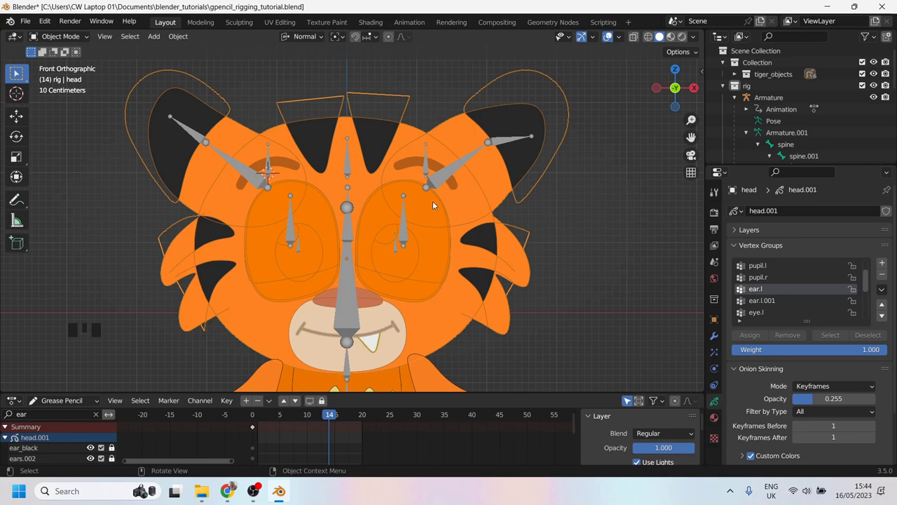
{"action": "left_click_drag", "start_coordinate": [329, 415], "coordinate": [329, 358]}
{"action": "middle_click_drag", "start_coordinate": [528, 139], "coordinate": [512, 116], "text": "shift"}
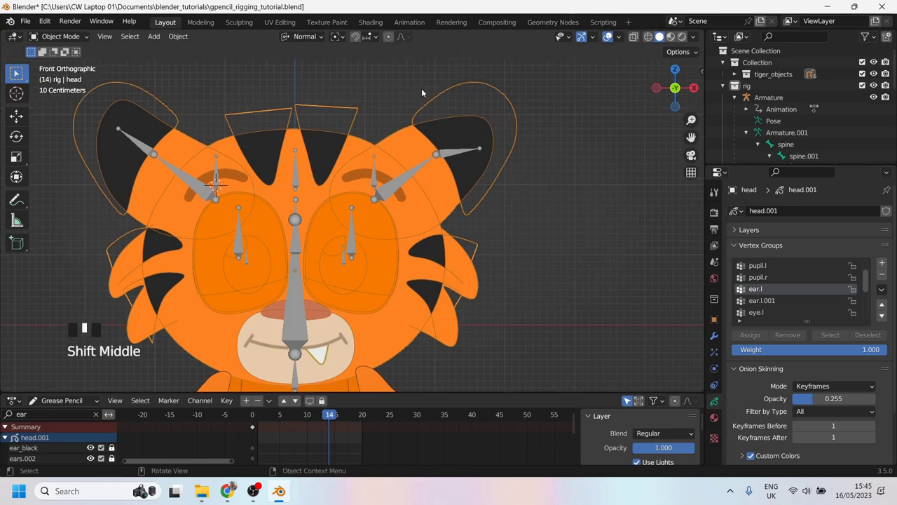
Step: Return to Weight Paint mode and make ear_masks.l the active layer at frame 0
{"action": "left_click", "coordinate": [67, 40]}
{"action": "left_click", "coordinate": [59, 101]}
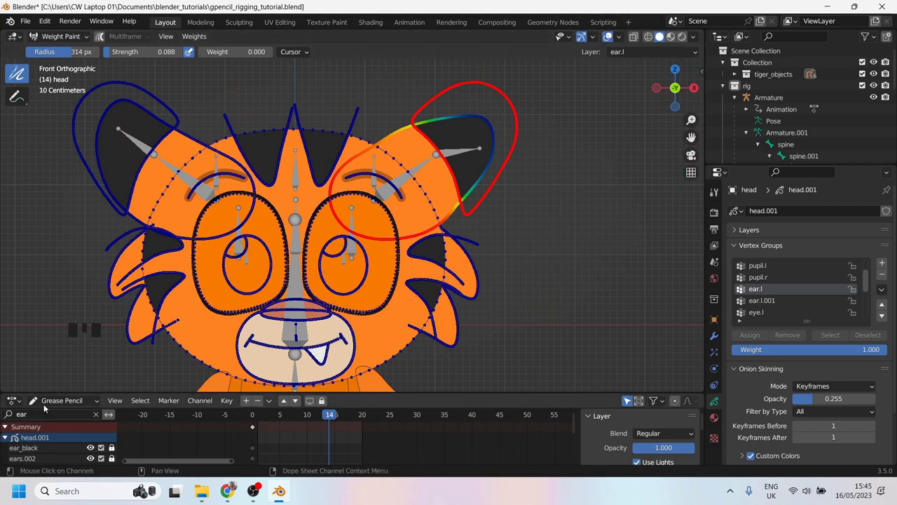
{"action": "left_click_drag", "start_coordinate": [51, 392], "coordinate": [63, 299]}
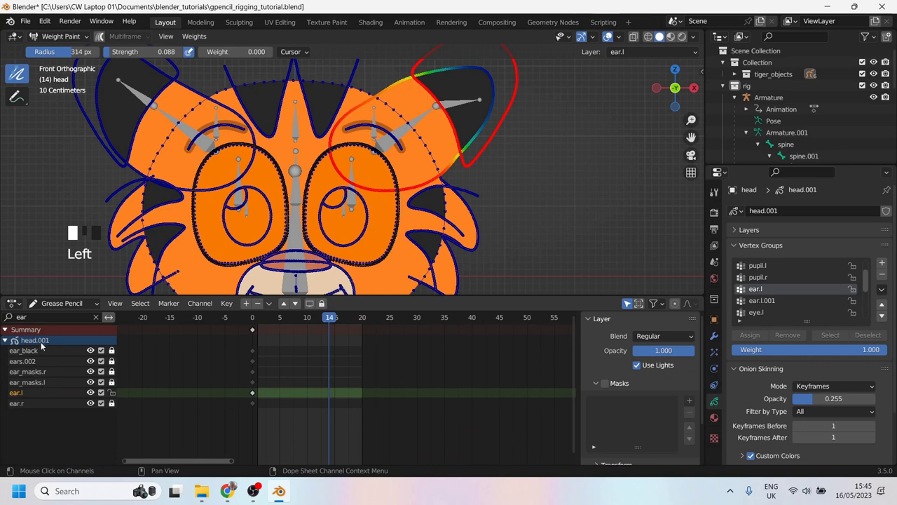
{"action": "left_click", "coordinate": [39, 383]}
{"action": "key", "text": "ctrl+z"}
{"action": "left_click", "coordinate": [253, 319]}
{"action": "mouse_move", "coordinate": [260, 321]}
{"action": "left_mouse_down"}
{"action": "mouse_move", "coordinate": [337, 321]}
{"action": "mouse_move", "coordinate": [254, 321]}
{"action": "left_mouse_up"}
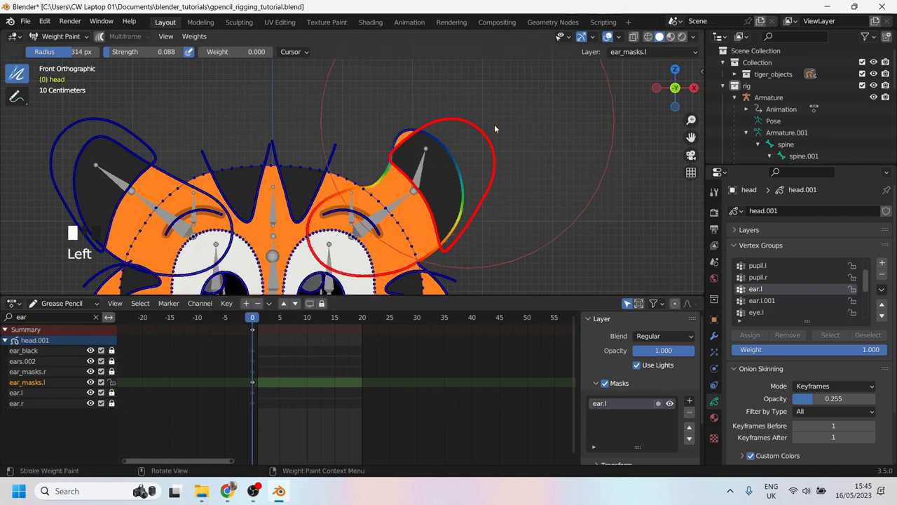
Step: Select the ear.l.001 vertex group and paint weight 1.000 along the left ear mask's outer outline with a 141 px brush
{"action": "left_click", "coordinate": [772, 303]}
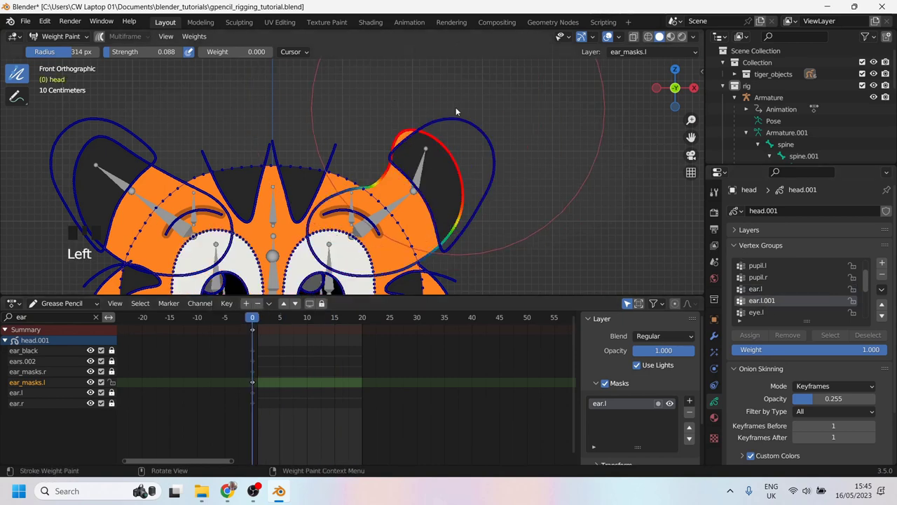
{"action": "key", "text": "f"}
{"action": "left_click", "coordinate": [389, 109]}
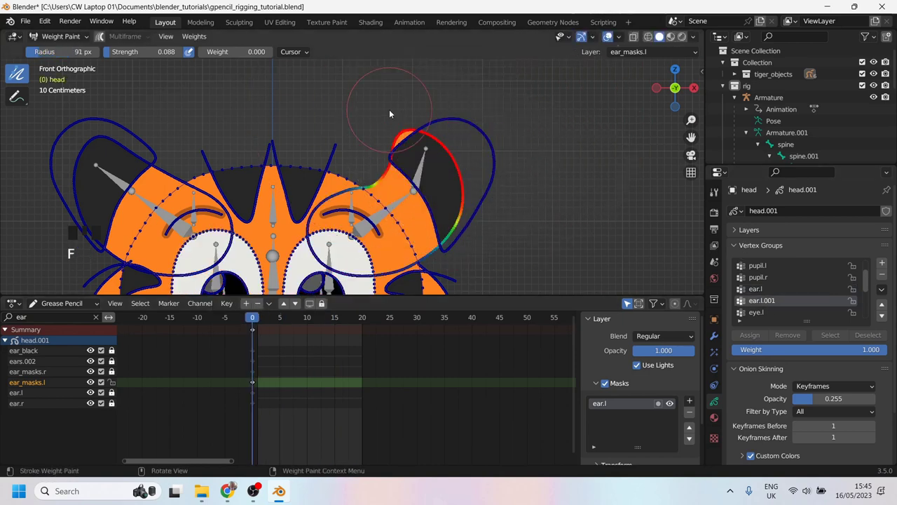
{"action": "left_click", "coordinate": [389, 109]}
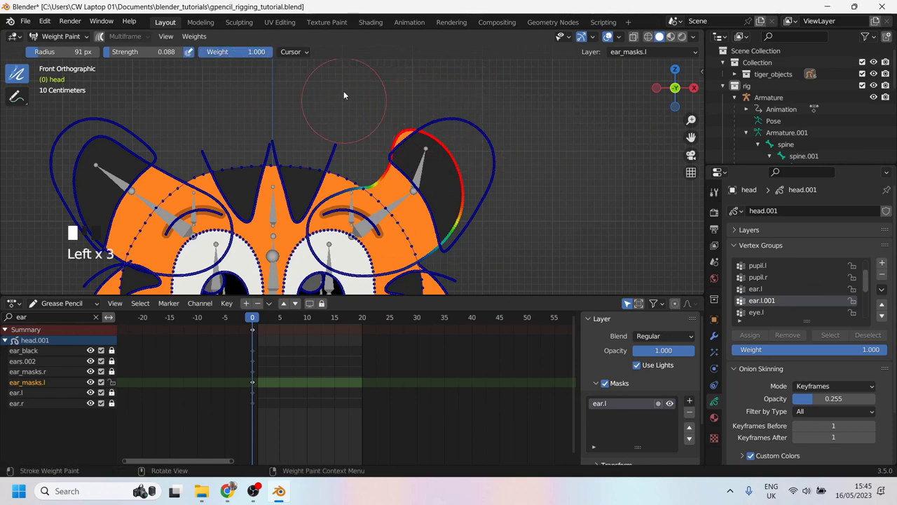
{"action": "key", "text": "f"}
{"action": "left_click", "coordinate": [475, 99]}
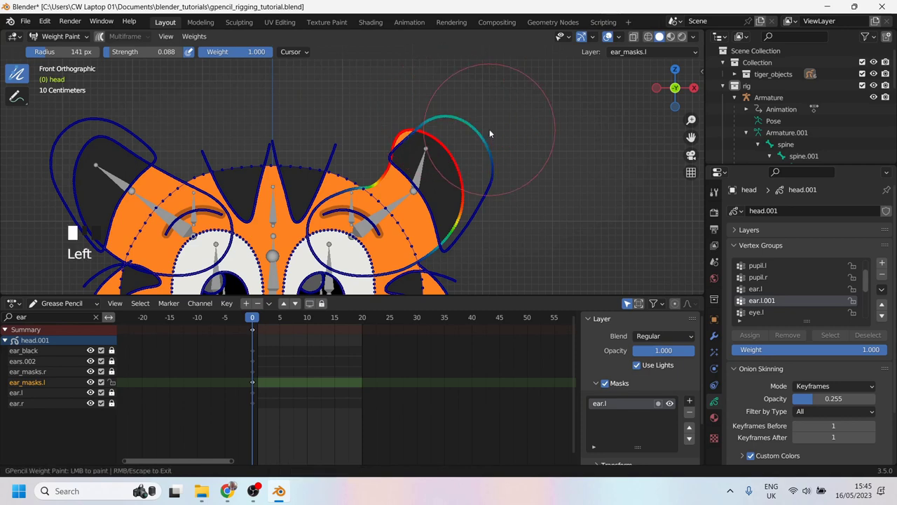
{"action": "mouse_move", "coordinate": [489, 125]}
{"action": "left_mouse_down"}
{"action": "mouse_move", "coordinate": [448, 117]}
{"action": "mouse_move", "coordinate": [478, 142]}
{"action": "mouse_move", "coordinate": [435, 121]}
{"action": "mouse_move", "coordinate": [390, 125]}
{"action": "mouse_move", "coordinate": [459, 120]}
{"action": "mouse_move", "coordinate": [454, 133]}
{"action": "mouse_move", "coordinate": [391, 146]}
{"action": "left_mouse_up"}
{"action": "mouse_move", "coordinate": [469, 162]}
{"action": "left_mouse_down"}
{"action": "mouse_move", "coordinate": [467, 145]}
{"action": "mouse_move", "coordinate": [481, 153]}
{"action": "mouse_move", "coordinate": [499, 240]}
{"action": "mouse_move", "coordinate": [486, 103]}
{"action": "left_mouse_up"}
Step: At frame 28, paint ear.l.001 weights on the left ear mask's inner edge and lower corner
{"action": "left_click_drag", "start_coordinate": [256, 328], "coordinate": [407, 328]}
{"action": "left_click", "coordinate": [469, 230]}
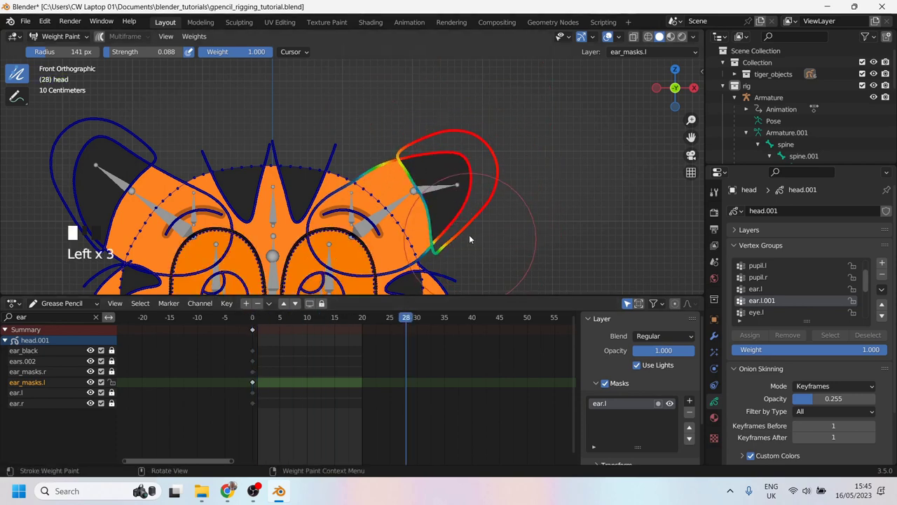
{"action": "left_click", "coordinate": [461, 184]}
{"action": "mouse_move", "coordinate": [446, 185]}
{"action": "left_mouse_down"}
{"action": "mouse_move", "coordinate": [431, 189]}
{"action": "mouse_move", "coordinate": [445, 172]}
{"action": "mouse_move", "coordinate": [427, 164]}
{"action": "mouse_move", "coordinate": [441, 203]}
{"action": "left_mouse_up"}
{"action": "left_click", "coordinate": [429, 186]}
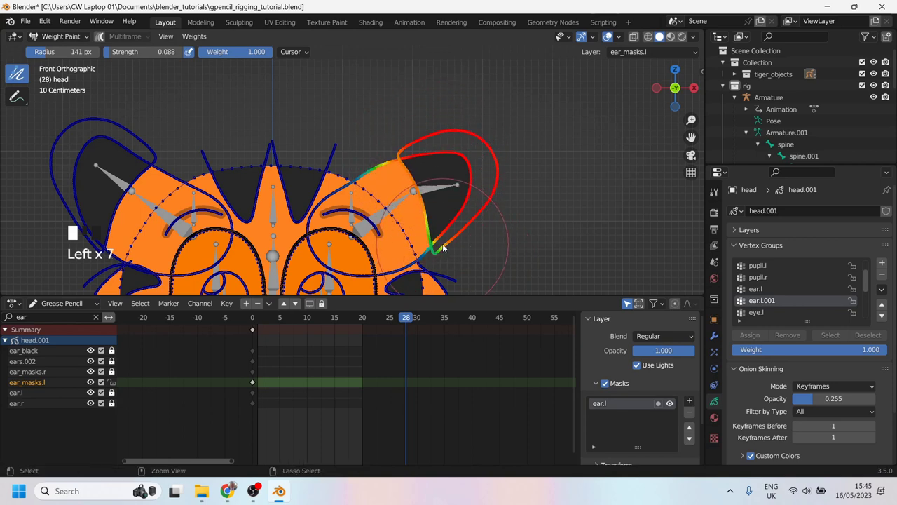
Step: Undo the last ear.l.001 weight stroke and touch up the left ear mask's upper inner corner
{"action": "key", "text": "ctrl+z"}
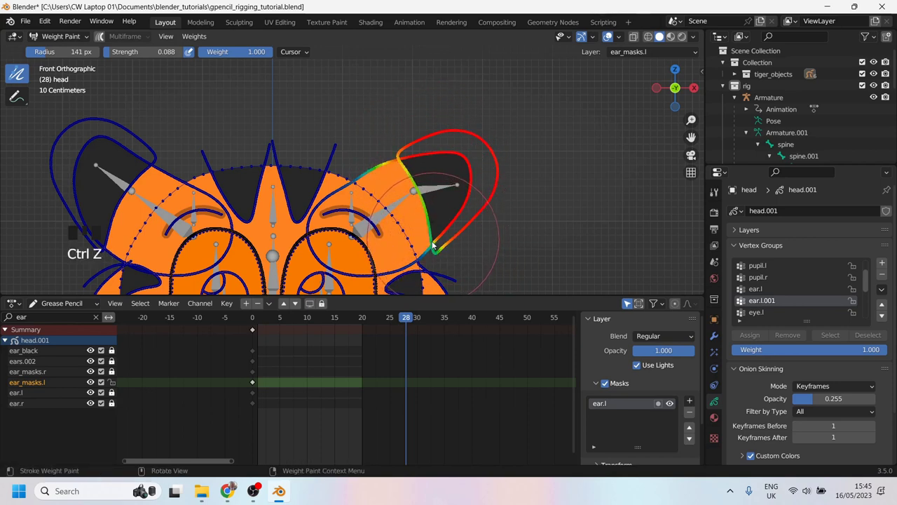
{"action": "left_click_drag", "start_coordinate": [390, 138], "coordinate": [410, 143]}
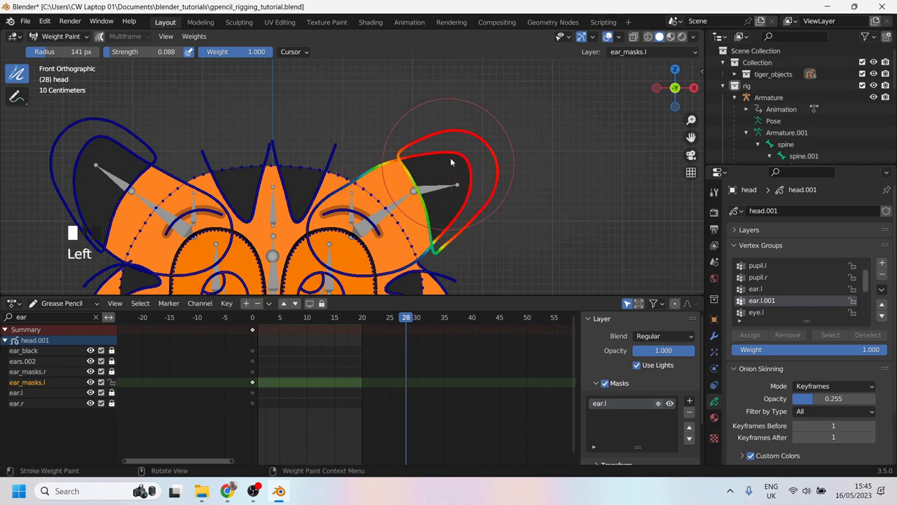
Step: Select the ear.l vertex group and paint weight 0.000 along the left ear mask's outer outline and its upper and lower corners
{"action": "left_click", "coordinate": [758, 289]}
{"action": "left_click_drag", "start_coordinate": [457, 116], "coordinate": [482, 135]}
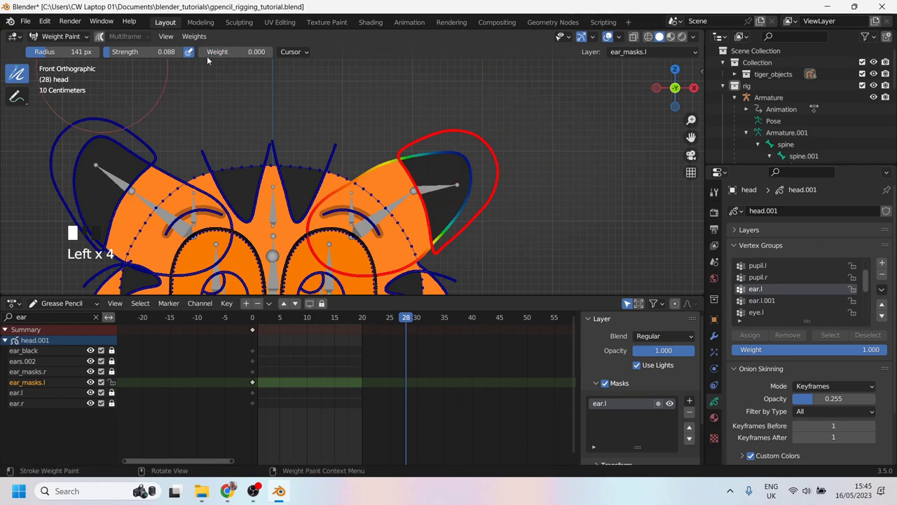
{"action": "mouse_move", "coordinate": [476, 125]}
{"action": "left_mouse_down"}
{"action": "mouse_move", "coordinate": [527, 190]}
{"action": "mouse_move", "coordinate": [477, 125]}
{"action": "mouse_move", "coordinate": [516, 179]}
{"action": "mouse_move", "coordinate": [461, 128]}
{"action": "mouse_move", "coordinate": [464, 113]}
{"action": "mouse_move", "coordinate": [438, 121]}
{"action": "mouse_move", "coordinate": [415, 115]}
{"action": "mouse_move", "coordinate": [464, 127]}
{"action": "mouse_move", "coordinate": [502, 187]}
{"action": "mouse_move", "coordinate": [481, 200]}
{"action": "mouse_move", "coordinate": [417, 154]}
{"action": "mouse_move", "coordinate": [403, 158]}
{"action": "mouse_move", "coordinate": [414, 161]}
{"action": "left_mouse_up"}
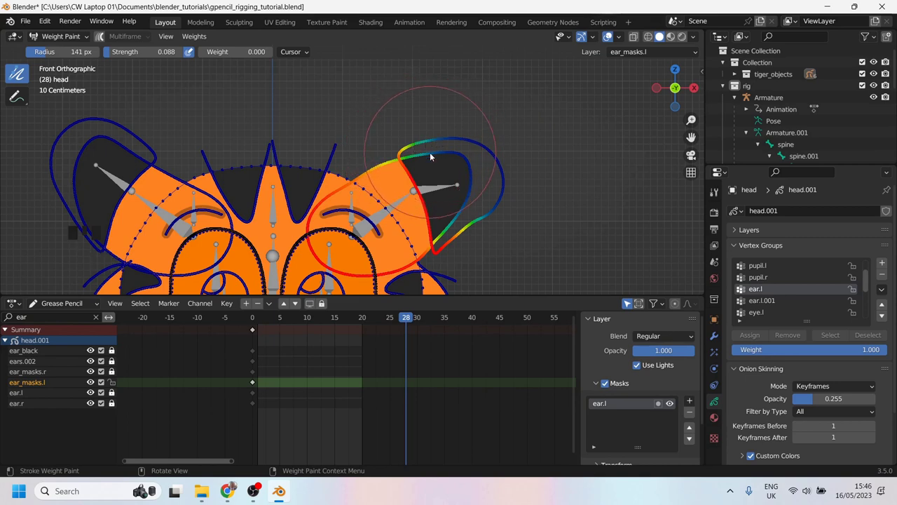
{"action": "left_click_drag", "start_coordinate": [394, 117], "coordinate": [415, 150]}
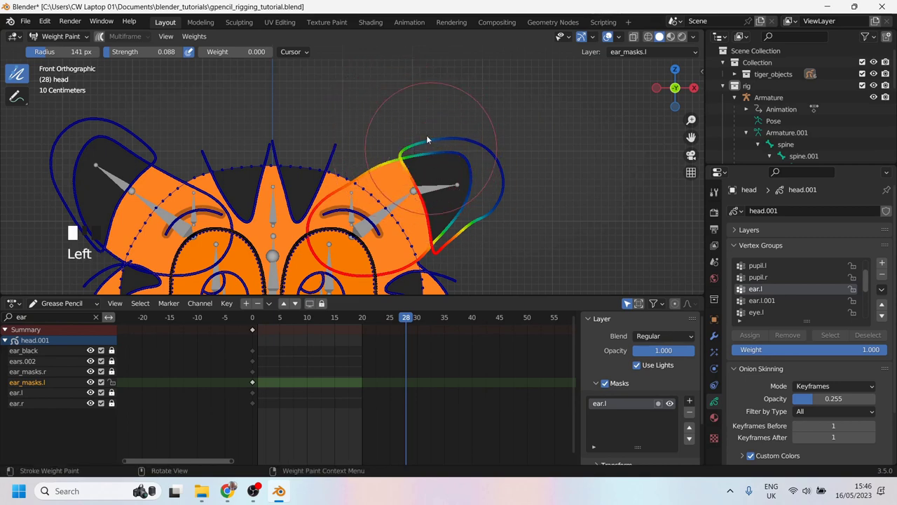
{"action": "left_click", "coordinate": [478, 245]}
{"action": "left_click", "coordinate": [468, 269]}
{"action": "left_click", "coordinate": [468, 269]}
{"action": "left_click", "coordinate": [461, 272]}
{"action": "left_click", "coordinate": [461, 272]}
Step: At frame 13, reduce the brush radius to 54 px and paint ear.l weight 0.000 along the left ear mask's inner edge
{"action": "left_click_drag", "start_coordinate": [413, 321], "coordinate": [252, 321]}
{"action": "left_click", "coordinate": [324, 318]}
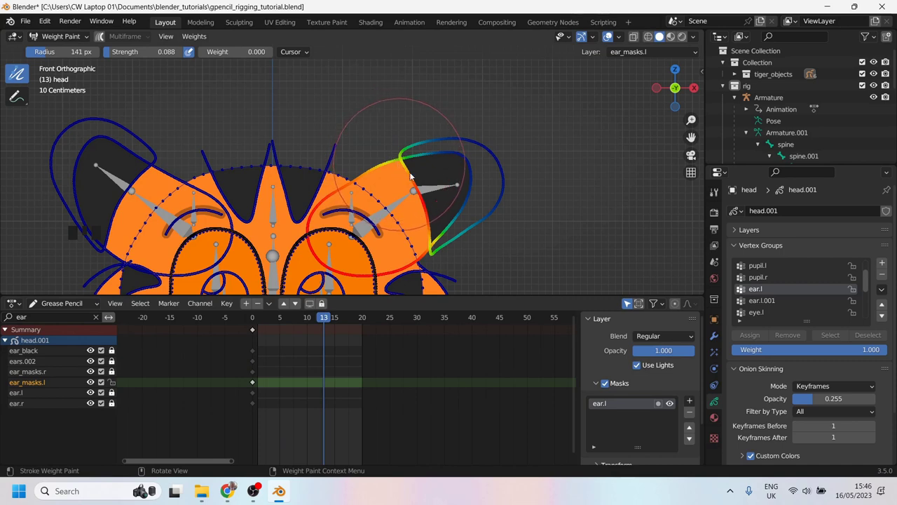
{"action": "key", "text": "f"}
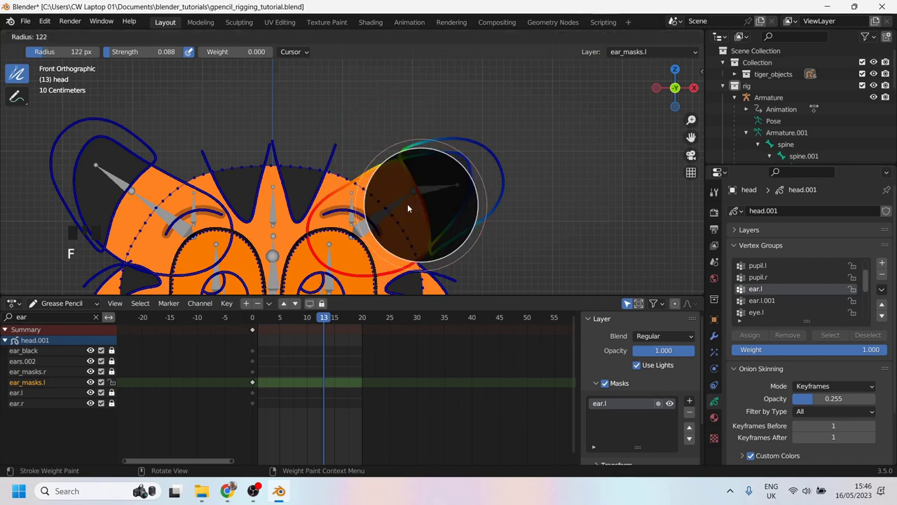
{"action": "left_click", "coordinate": [421, 209]}
{"action": "key", "text": "ctrl+z"}
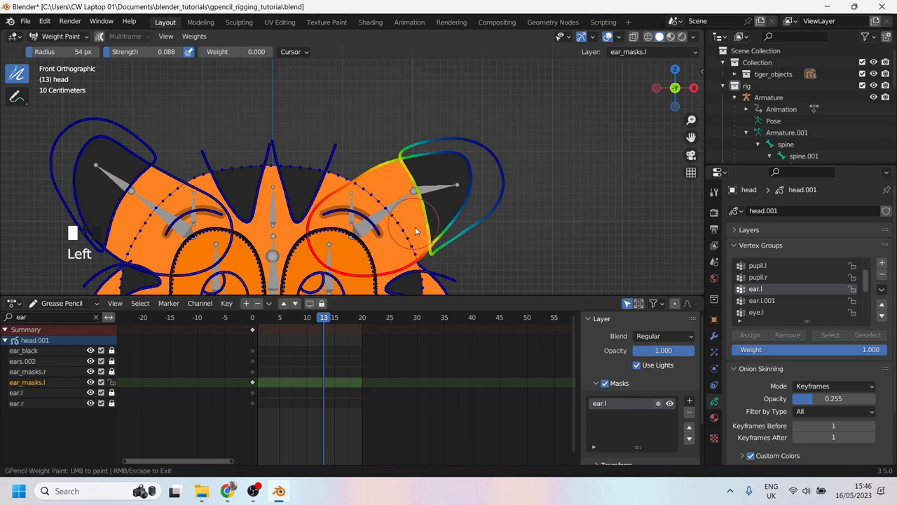
{"action": "left_click_drag", "start_coordinate": [415, 227], "coordinate": [407, 228]}
{"action": "key", "text": "ctrl+z"}
{"action": "mouse_move", "coordinate": [395, 193]}
{"action": "left_mouse_down"}
{"action": "mouse_move", "coordinate": [404, 214]}
{"action": "mouse_move", "coordinate": [397, 230]}
{"action": "left_mouse_up"}
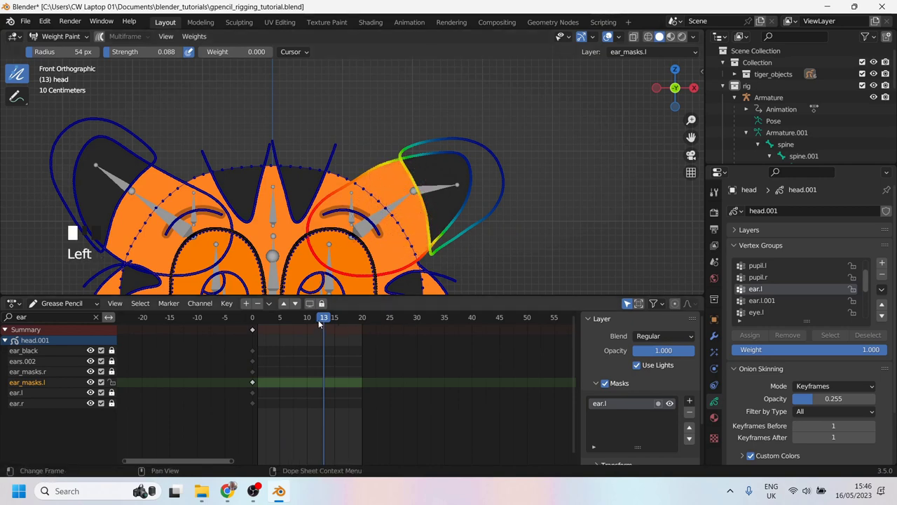
Step: Scrub to check the ear bend, then return to Object Mode at frame 1 with nothing selected and a taller 3D viewport
{"action": "left_click_drag", "start_coordinate": [310, 319], "coordinate": [346, 319]}
{"action": "scroll", "coordinate": [356, 209], "scroll_direction": "down", "scroll_amount": 3}
{"action": "middle_click_drag", "start_coordinate": [356, 209], "coordinate": [355, 196], "text": "shift"}
{"action": "scroll", "coordinate": [355, 197], "scroll_direction": "up", "scroll_amount": 2}
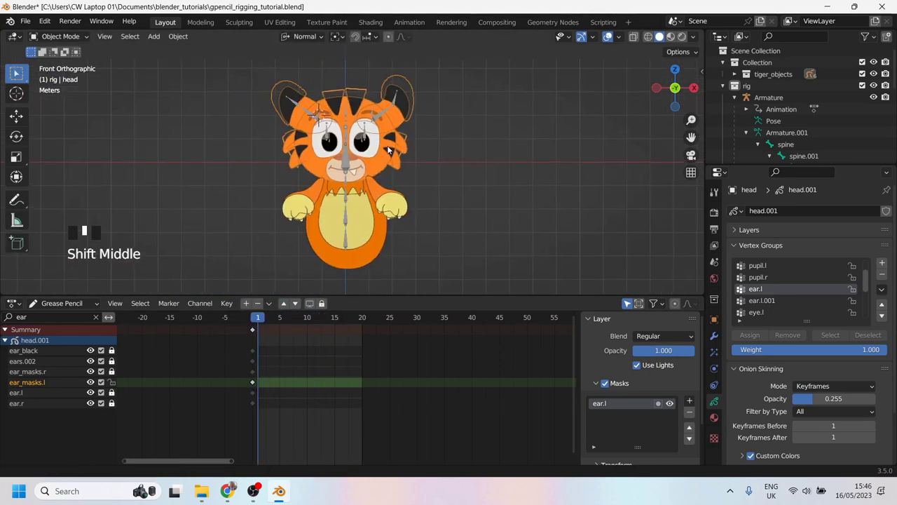
{"action": "scroll", "coordinate": [389, 149], "scroll_direction": "up", "scroll_amount": 2}
{"action": "left_click", "coordinate": [482, 113]}
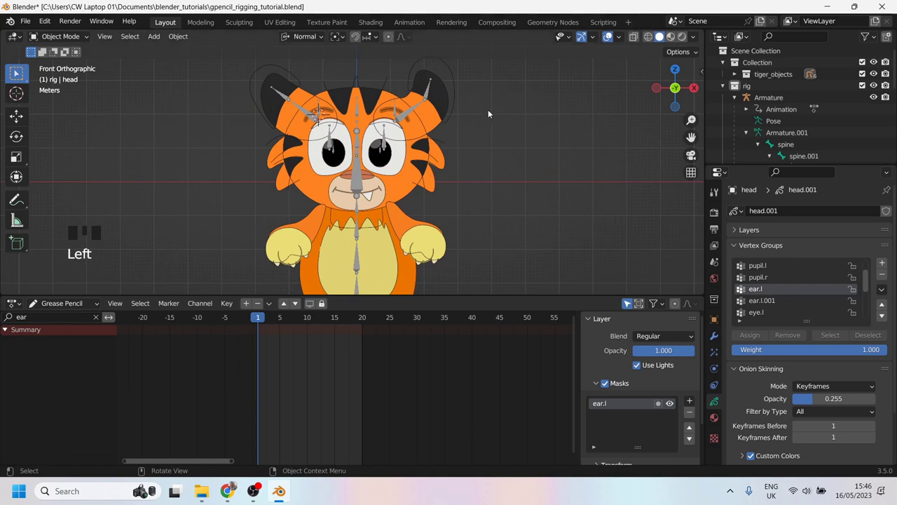
{"action": "scroll", "coordinate": [422, 110], "scroll_direction": "up", "scroll_amount": 1}
{"action": "middle_click_drag", "start_coordinate": [422, 110], "coordinate": [445, 104], "text": "shift"}
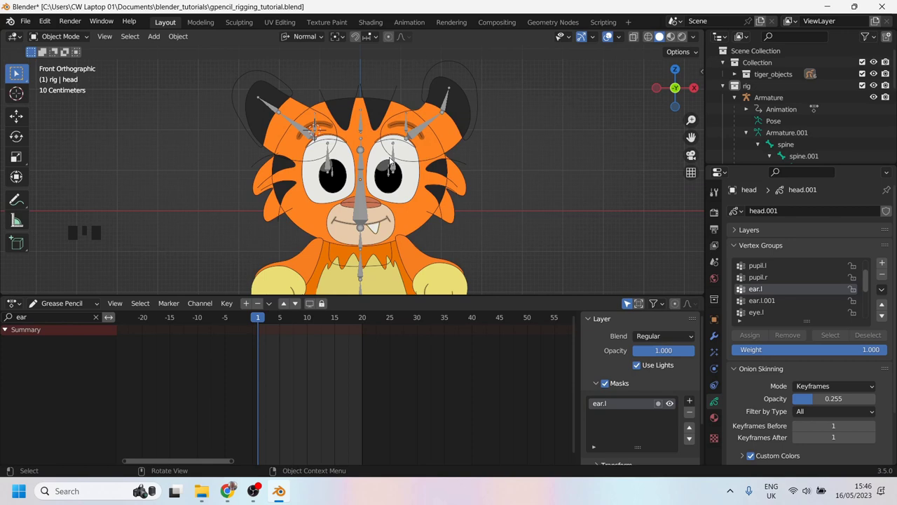
{"action": "left_click_drag", "start_coordinate": [354, 296], "coordinate": [353, 421]}
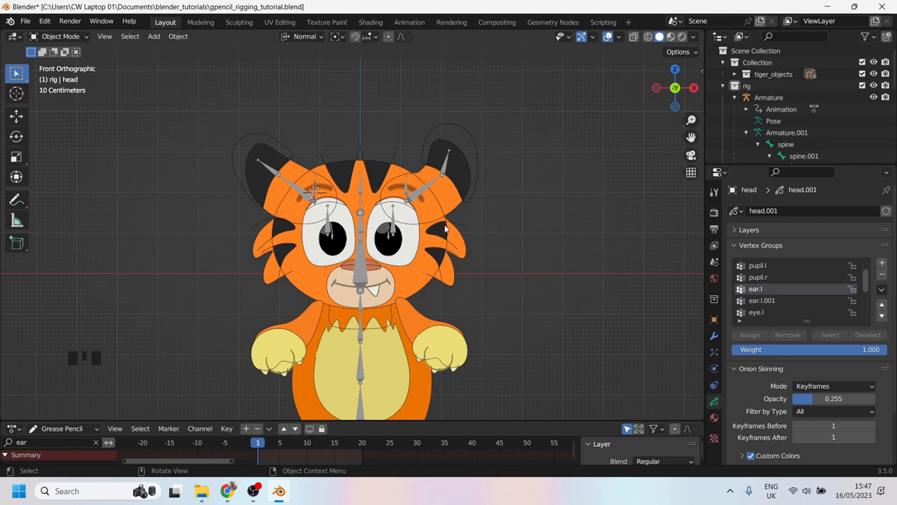
Step: Put the armature into Pose Mode and test-move the head bone, cancelling the move
{"action": "scroll", "coordinate": [362, 236], "scroll_direction": "up", "scroll_amount": 2}
{"action": "left_click", "coordinate": [360, 237]}
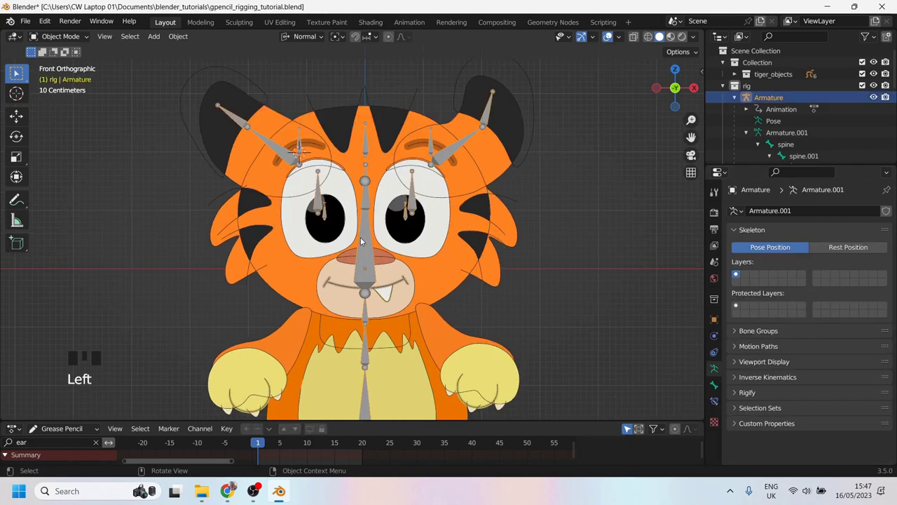
{"action": "key", "text": "ctrl+Tab"}
{"action": "left_click", "coordinate": [360, 237]}
{"action": "key", "text": "g"}
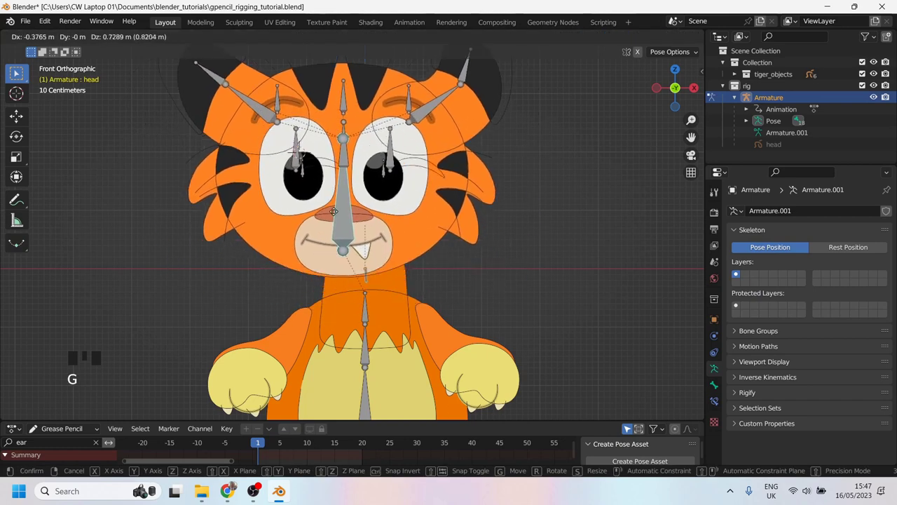
{"action": "right_click", "coordinate": [349, 244]}
Step: Test the ear bones by rotating ear.l.001 downward, and undo the rotation
{"action": "left_click", "coordinate": [274, 146]}
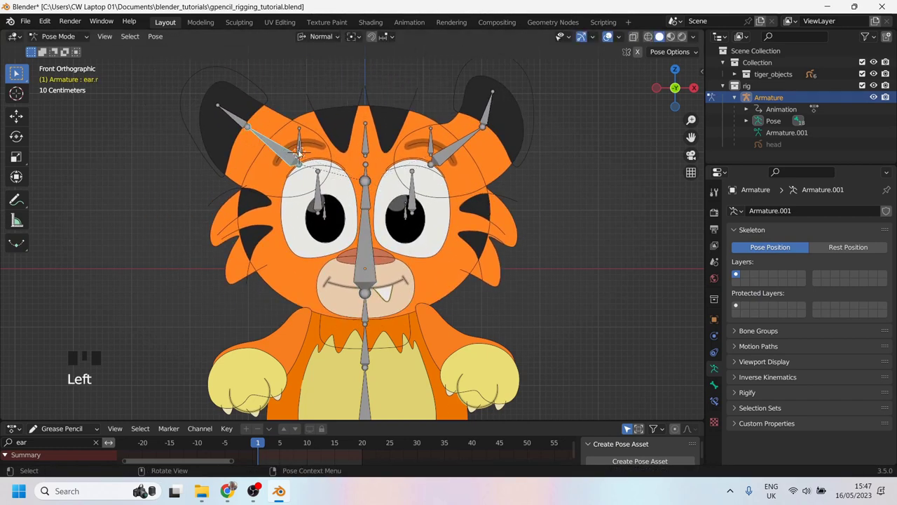
{"action": "key", "text": "r"}
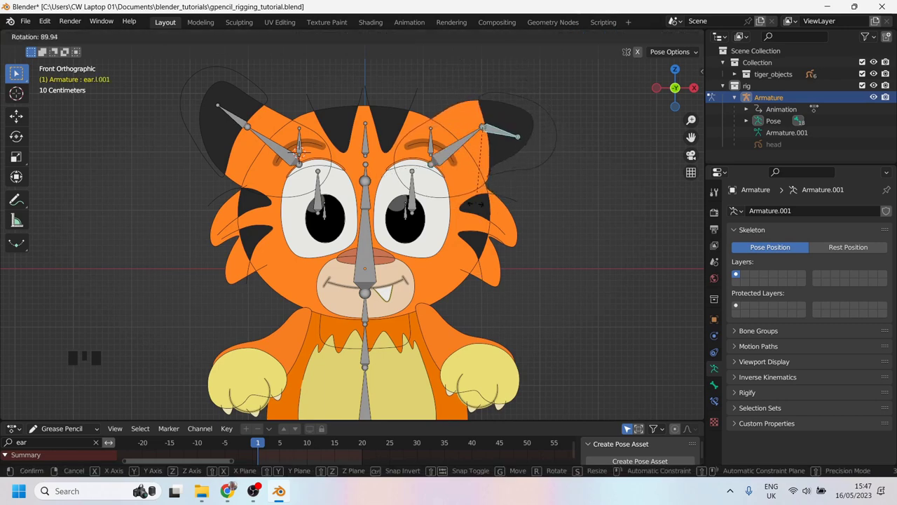
{"action": "left_click", "coordinate": [450, 197]}
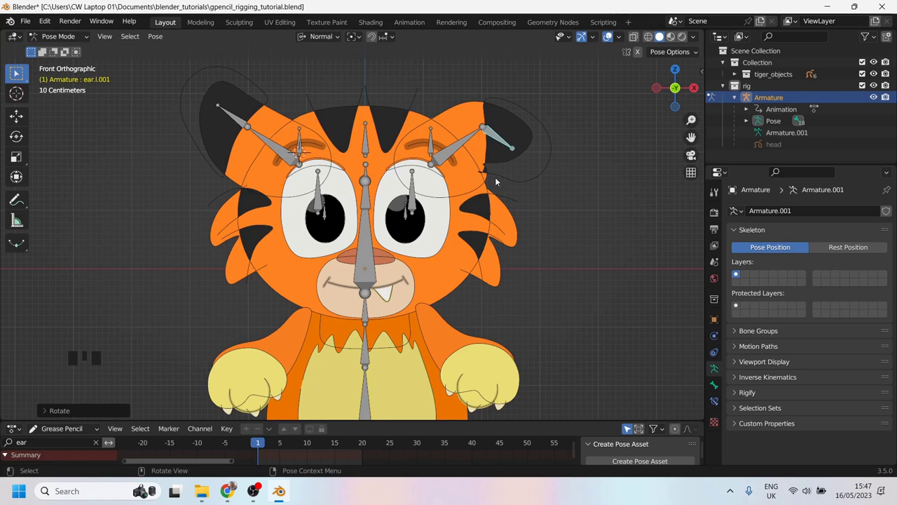
{"action": "key", "text": "ctrl+z"}
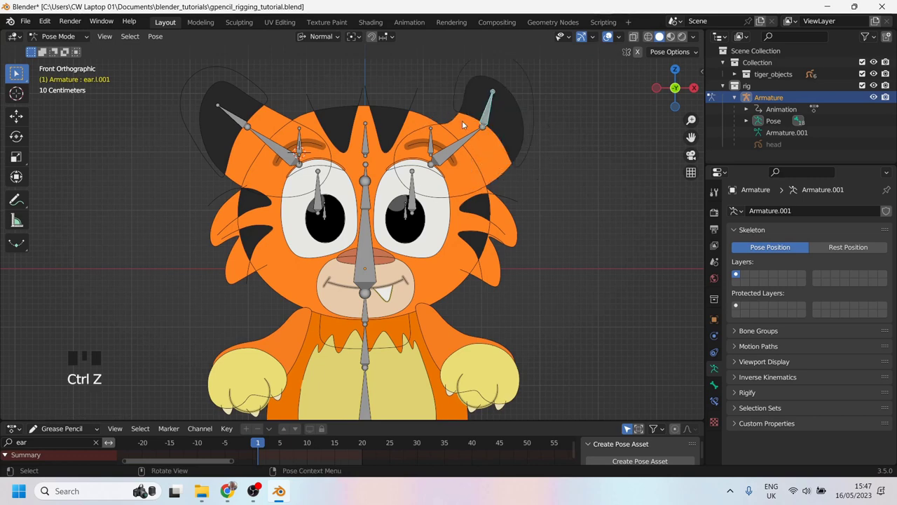
Step: Test-move the left eyebrow bone, the central forehead bone and the mussel bone, cancelling each move
{"action": "left_click", "coordinate": [463, 143]}
{"action": "left_click", "coordinate": [426, 144]}
{"action": "key", "text": "g"}
{"action": "right_click", "coordinate": [438, 171]}
{"action": "left_click", "coordinate": [363, 142]}
{"action": "key", "text": "g"}
{"action": "right_click", "coordinate": [366, 267]}
{"action": "triple_click", "coordinate": [365, 267]}
{"action": "key", "text": "g"}
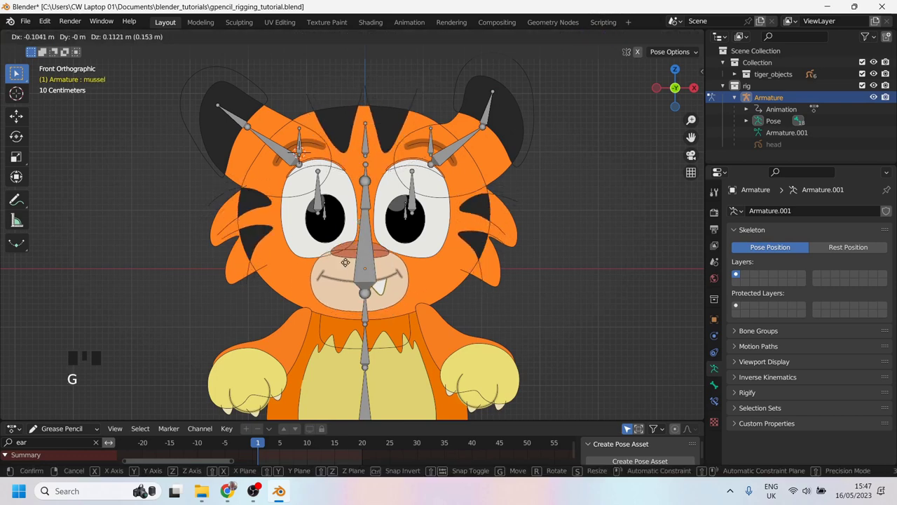
{"action": "right_click", "coordinate": [355, 278]}
Step: Test-move the right eye bone and the pupil.r bone, cancelling each move
{"action": "scroll", "coordinate": [413, 231], "scroll_direction": "down", "scroll_amount": 2}
{"action": "scroll", "coordinate": [397, 254], "scroll_direction": "up", "scroll_amount": 1}
{"action": "middle_click_drag", "start_coordinate": [359, 213], "coordinate": [372, 211], "text": "shift"}
{"action": "scroll", "coordinate": [372, 211], "scroll_direction": "up", "scroll_amount": 2}
{"action": "left_click", "coordinate": [329, 185]}
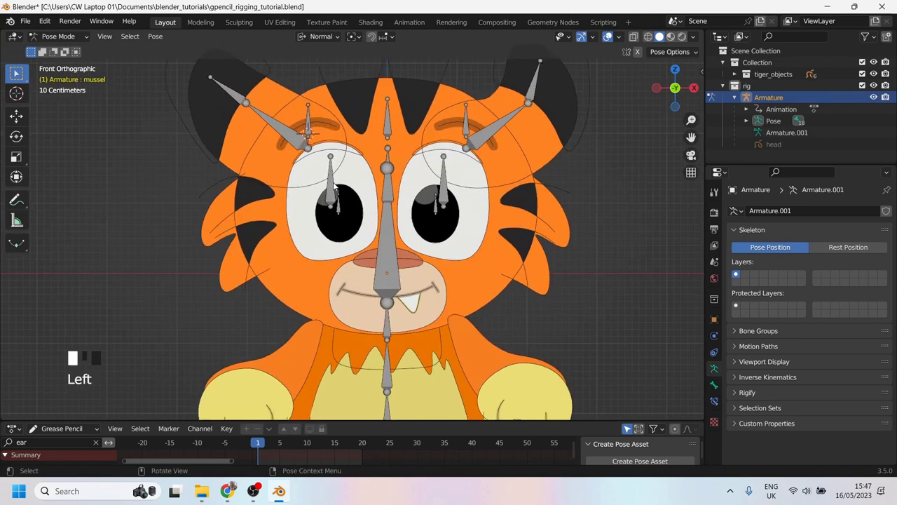
{"action": "key", "text": "g"}
{"action": "right_click", "coordinate": [341, 203]}
{"action": "left_click", "coordinate": [338, 209]}
{"action": "key", "text": "g"}
{"action": "right_click", "coordinate": [335, 218]}
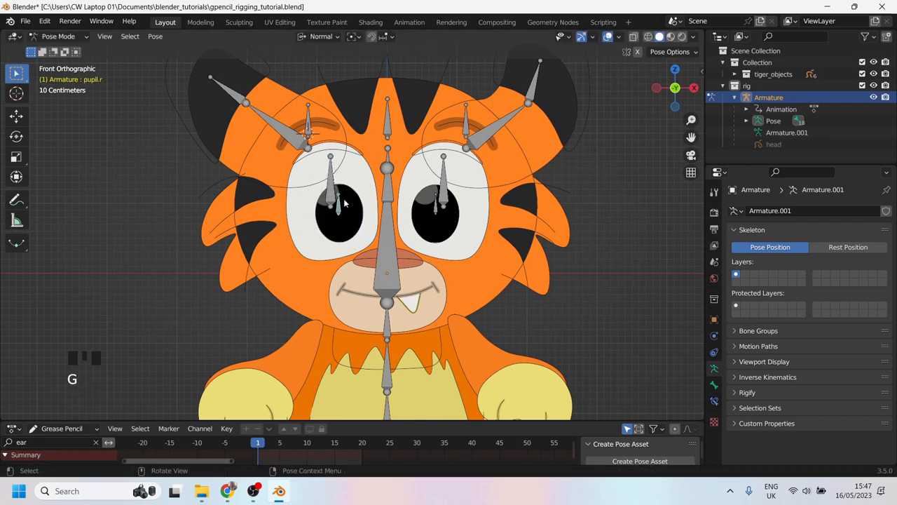
Step: Select the ear.l.001 bone and examine how the ears and head fit the whole tiger rig
{"action": "scroll", "coordinate": [346, 203], "scroll_direction": "down", "scroll_amount": 3}
{"action": "middle_click_drag", "start_coordinate": [346, 203], "coordinate": [354, 194], "text": "shift"}
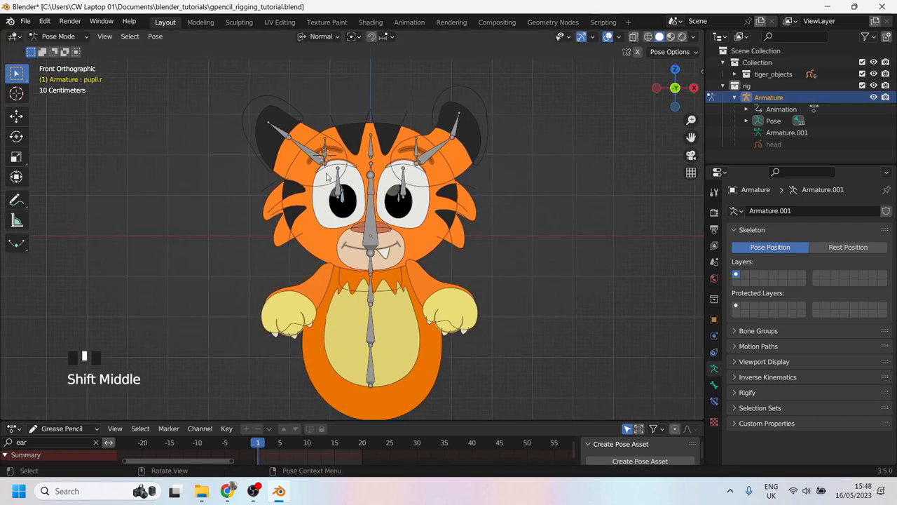
{"action": "scroll", "coordinate": [319, 175], "scroll_direction": "up", "scroll_amount": 2}
{"action": "middle_click_drag", "start_coordinate": [476, 78], "coordinate": [480, 173], "text": "shift"}
{"action": "left_click", "coordinate": [507, 146]}
{"action": "scroll", "coordinate": [515, 184], "scroll_direction": "down", "scroll_amount": 3}
{"action": "scroll", "coordinate": [435, 127], "scroll_direction": "up", "scroll_amount": 2}
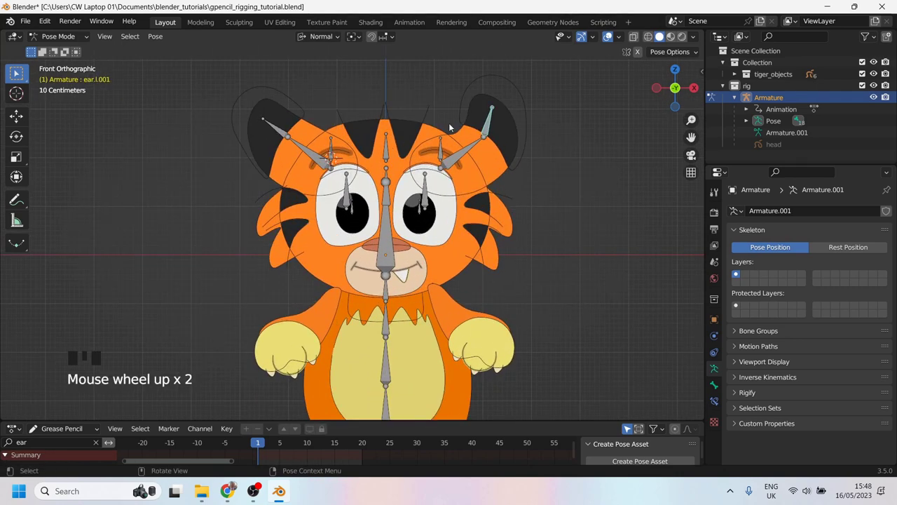
{"action": "scroll", "coordinate": [381, 202], "scroll_direction": "up", "scroll_amount": 1}
Step: Test-move the head bone from an angled perspective view to check the layer depth, cancelling the move
{"action": "middle_click_drag", "start_coordinate": [375, 212], "coordinate": [421, 261]}
{"action": "scroll", "coordinate": [421, 262], "scroll_direction": "up", "scroll_amount": 2}
{"action": "scroll", "coordinate": [421, 262], "scroll_direction": "up", "scroll_amount": 2}
{"action": "middle_click_drag", "start_coordinate": [384, 194], "coordinate": [383, 213], "text": "shift"}
{"action": "left_click", "coordinate": [384, 204]}
{"action": "key", "text": "g"}
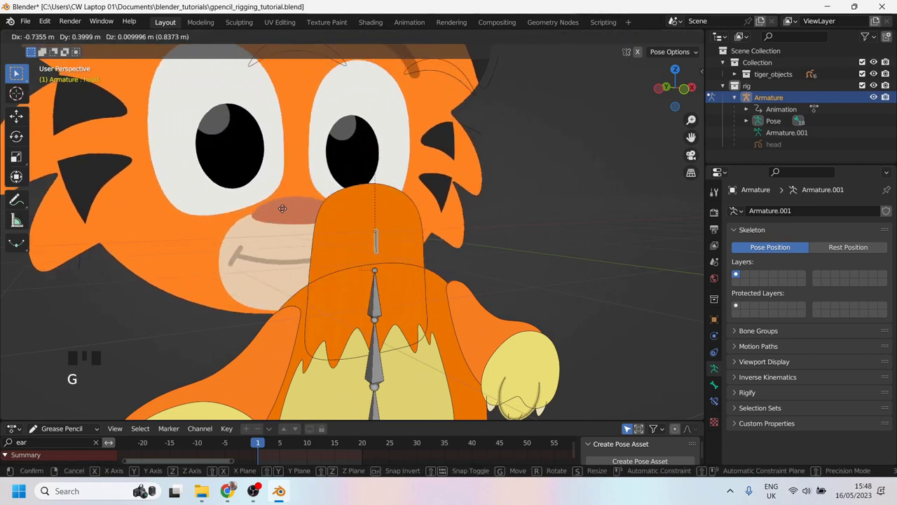
{"action": "right_click", "coordinate": [286, 189]}
Step: Return to the front orthographic view of the whole tiger and select the eye.l bone
{"action": "scroll", "coordinate": [404, 270], "scroll_direction": "down", "scroll_amount": 3}
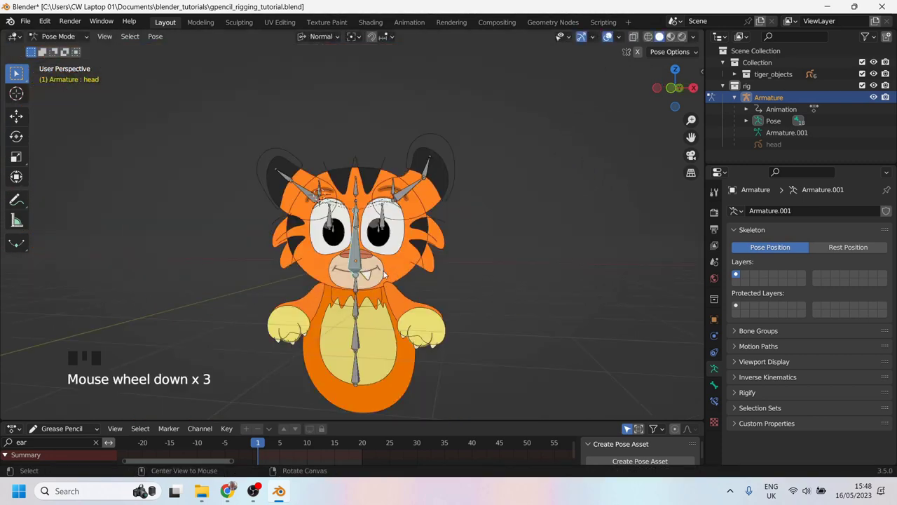
{"action": "middle_click_drag", "start_coordinate": [404, 270], "coordinate": [377, 274], "text": "alt"}
{"action": "scroll", "coordinate": [376, 274], "scroll_direction": "up", "scroll_amount": 3}
{"action": "middle_click_drag", "start_coordinate": [450, 210], "coordinate": [389, 171], "text": "shift"}
{"action": "scroll", "coordinate": [391, 214], "scroll_direction": "down", "scroll_amount": 2}
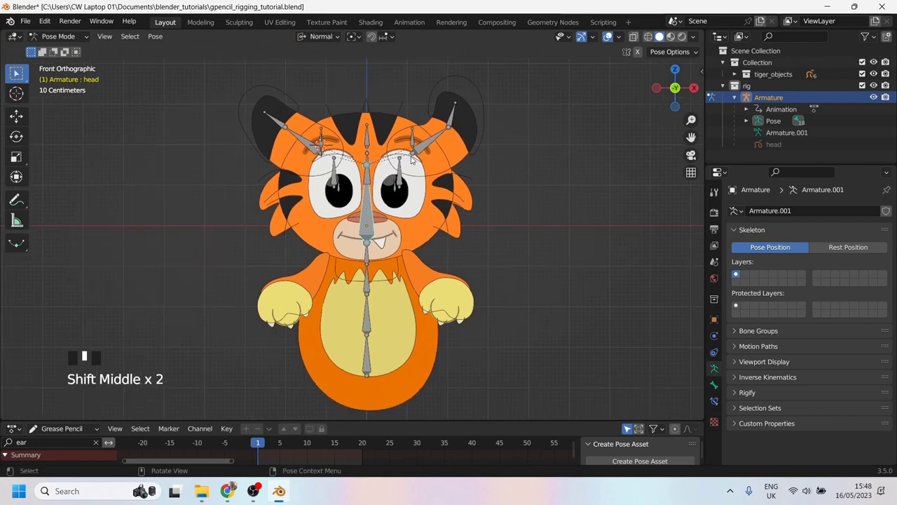
{"action": "left_click", "coordinate": [401, 177]}
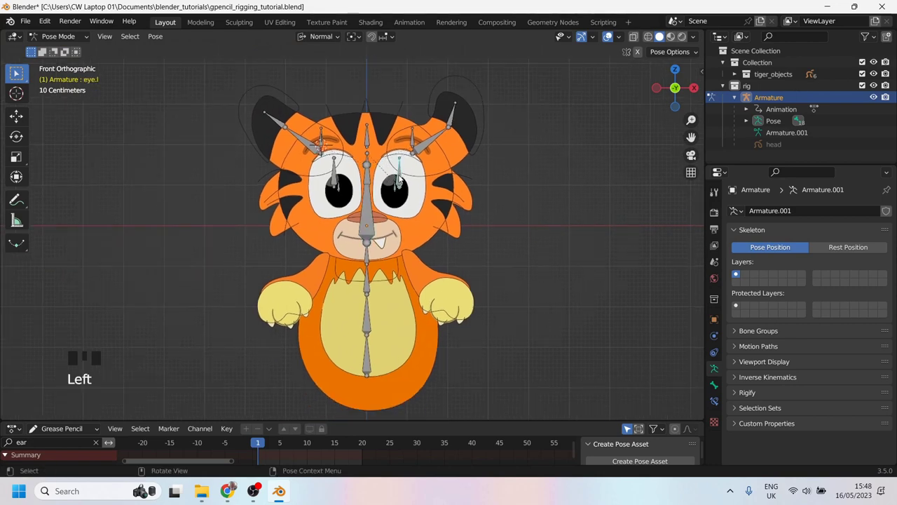